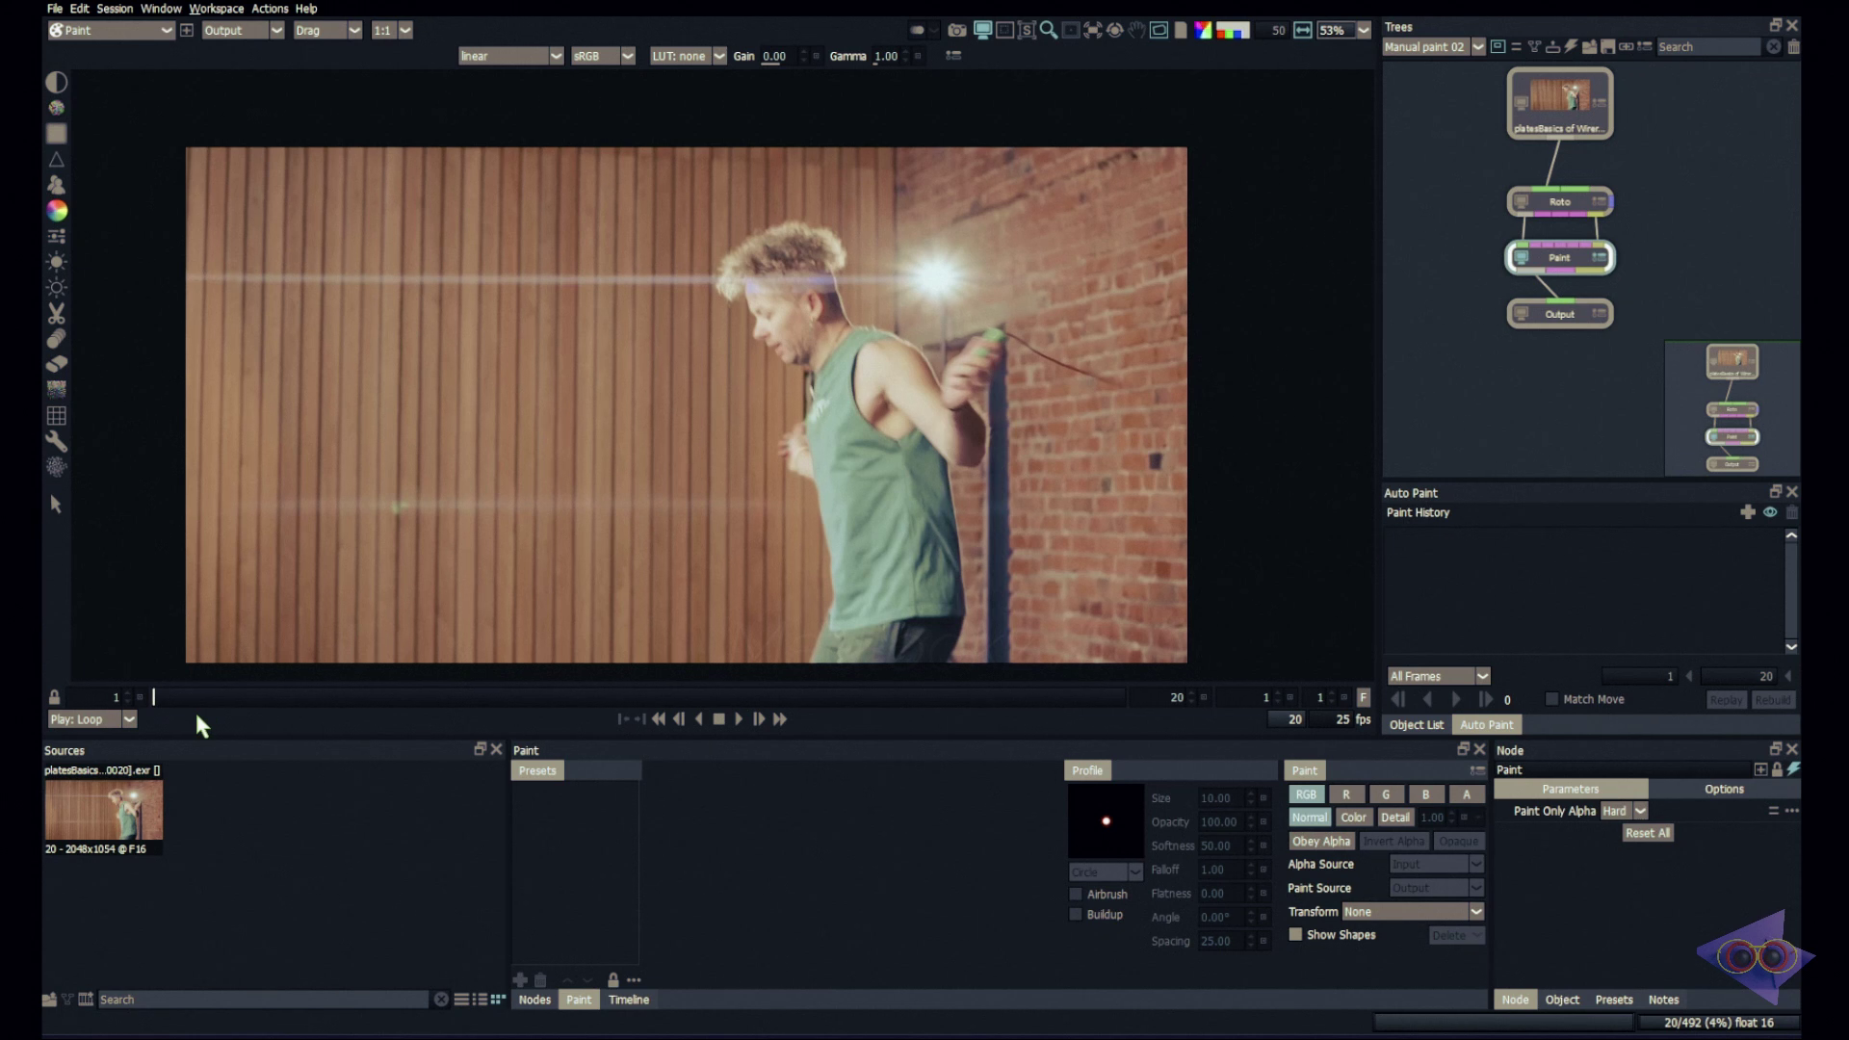
Play through the shot, activate the Clone brush and return to frame 1
left_click(739, 718)
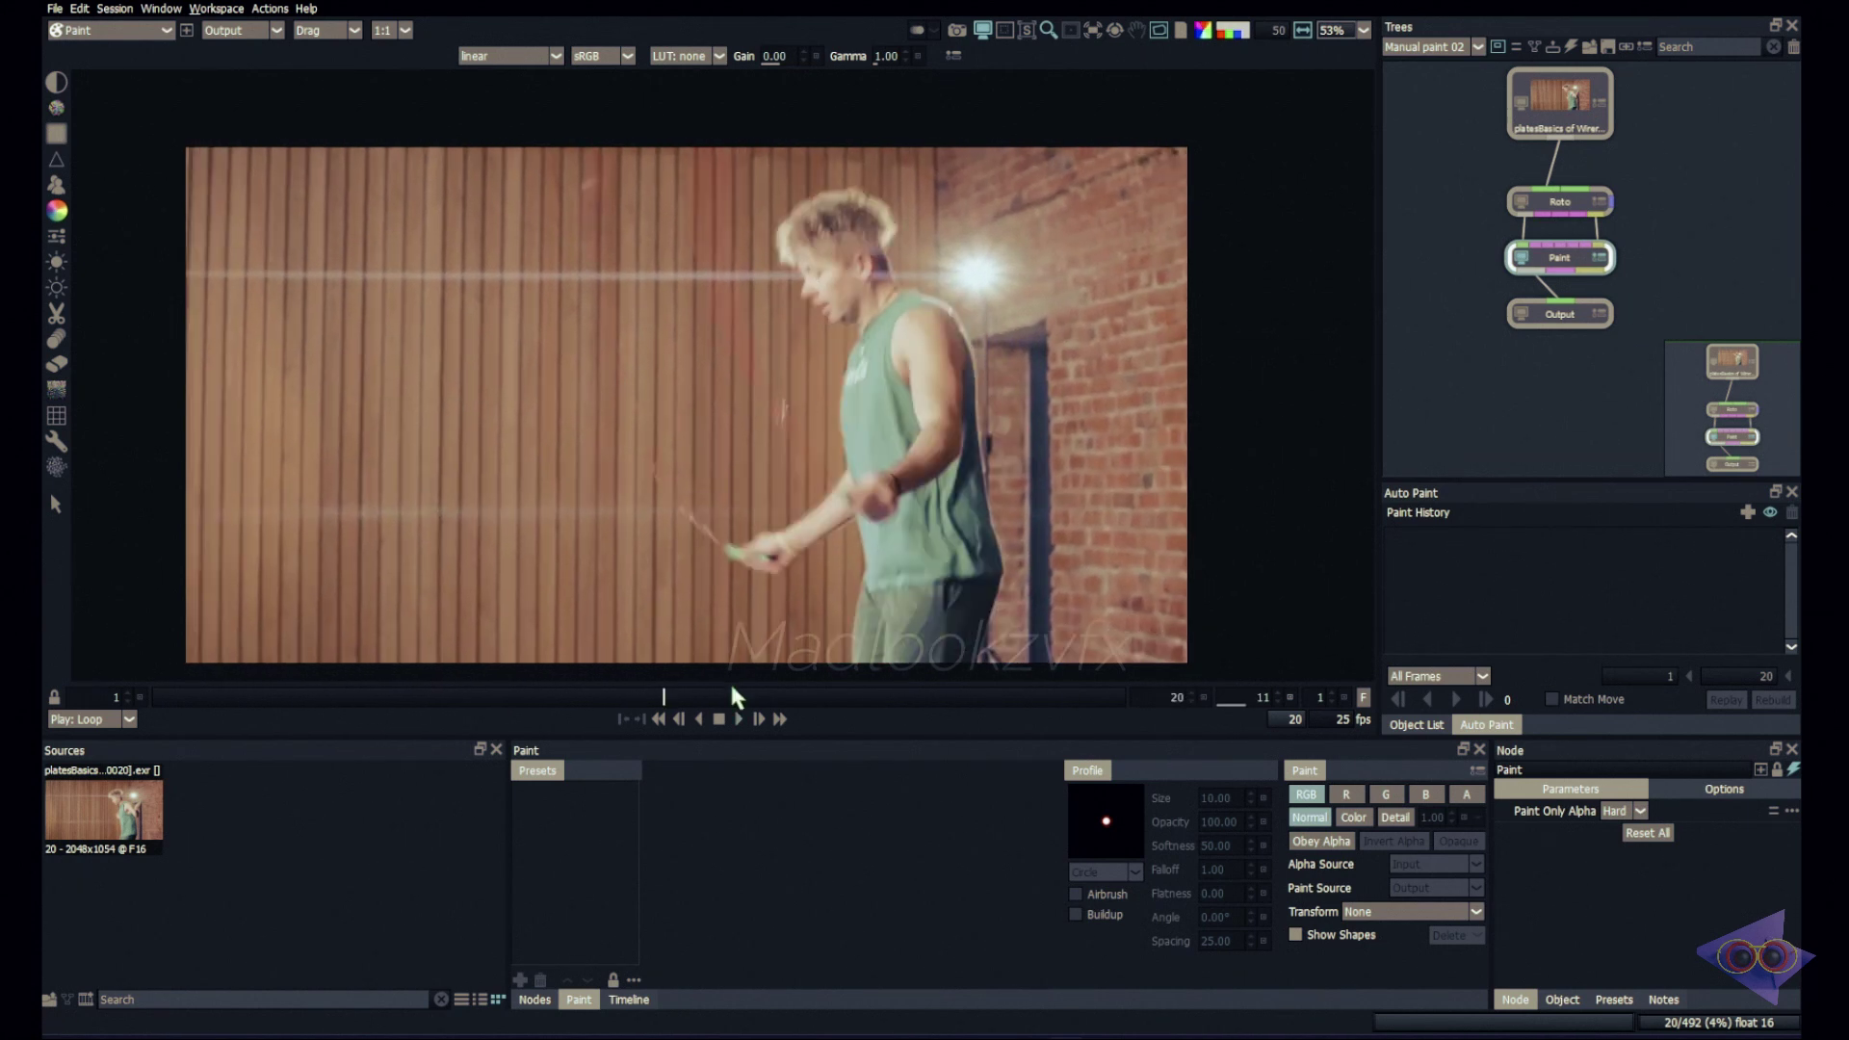
scroll(727, 366, "up", 3)
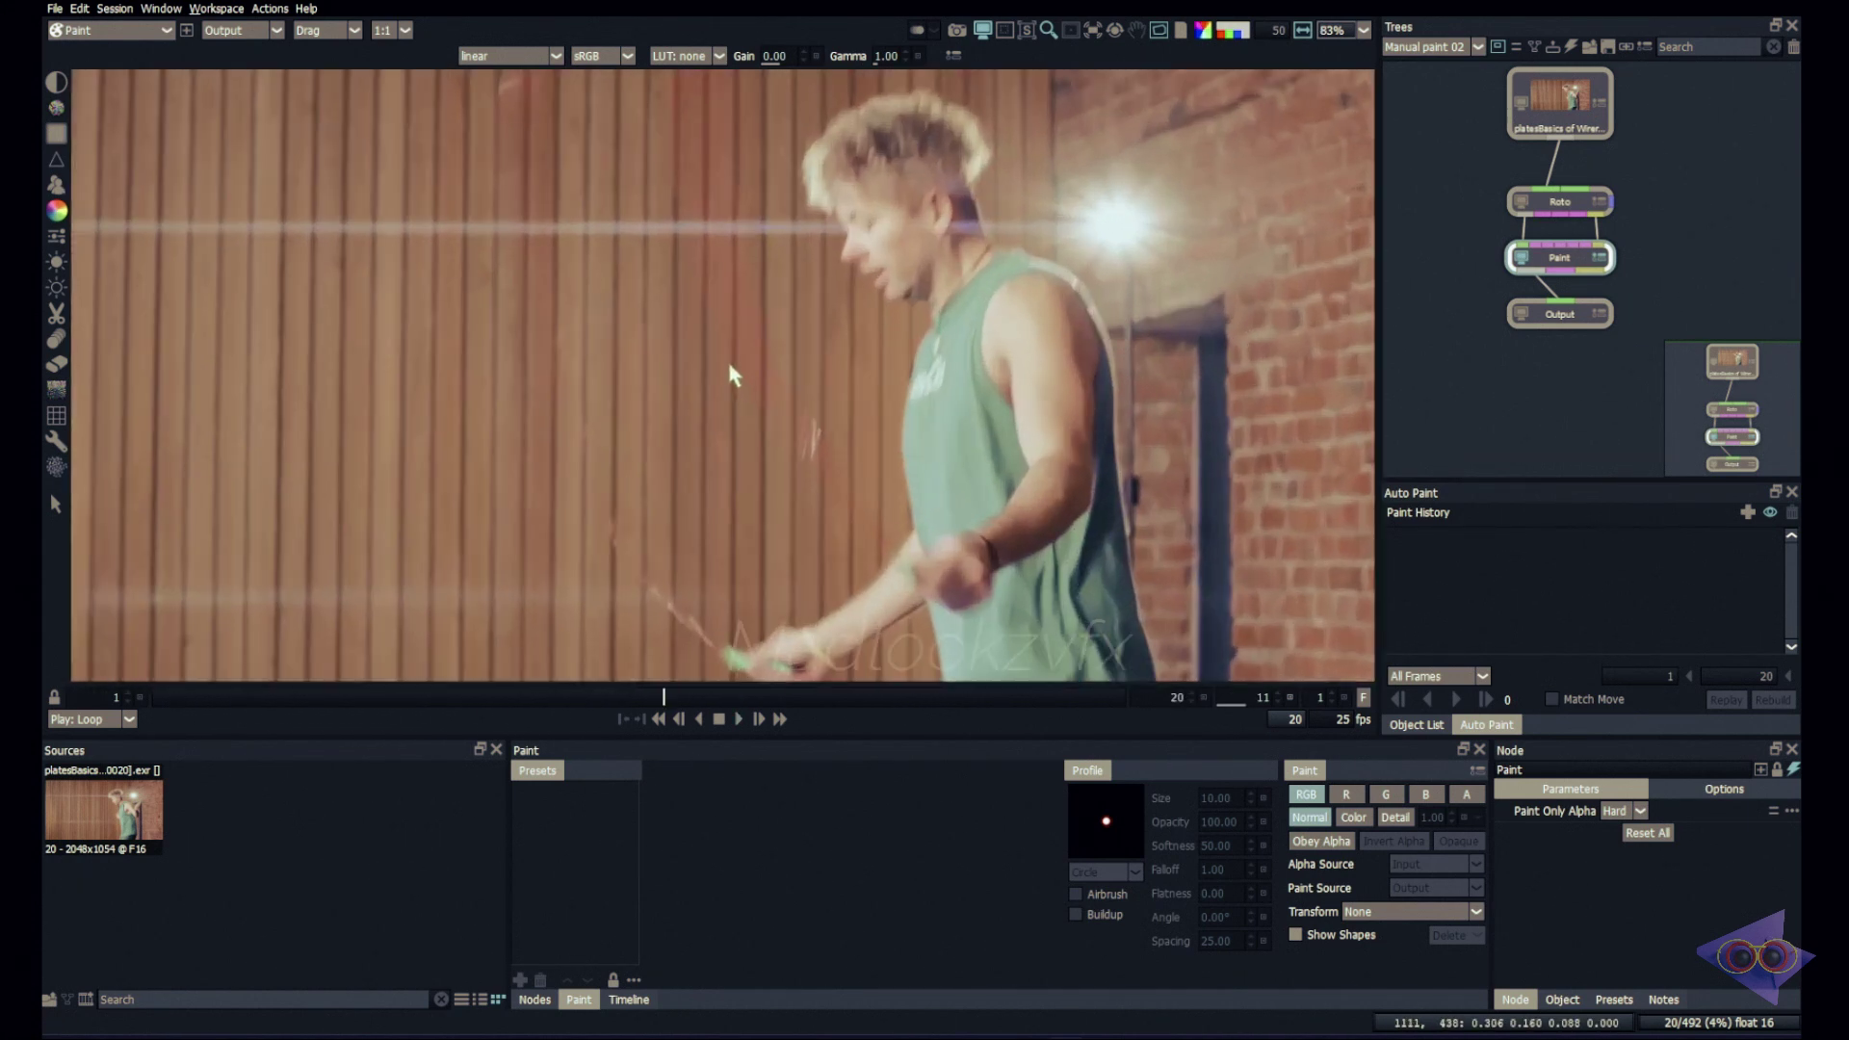
left_click(57, 186)
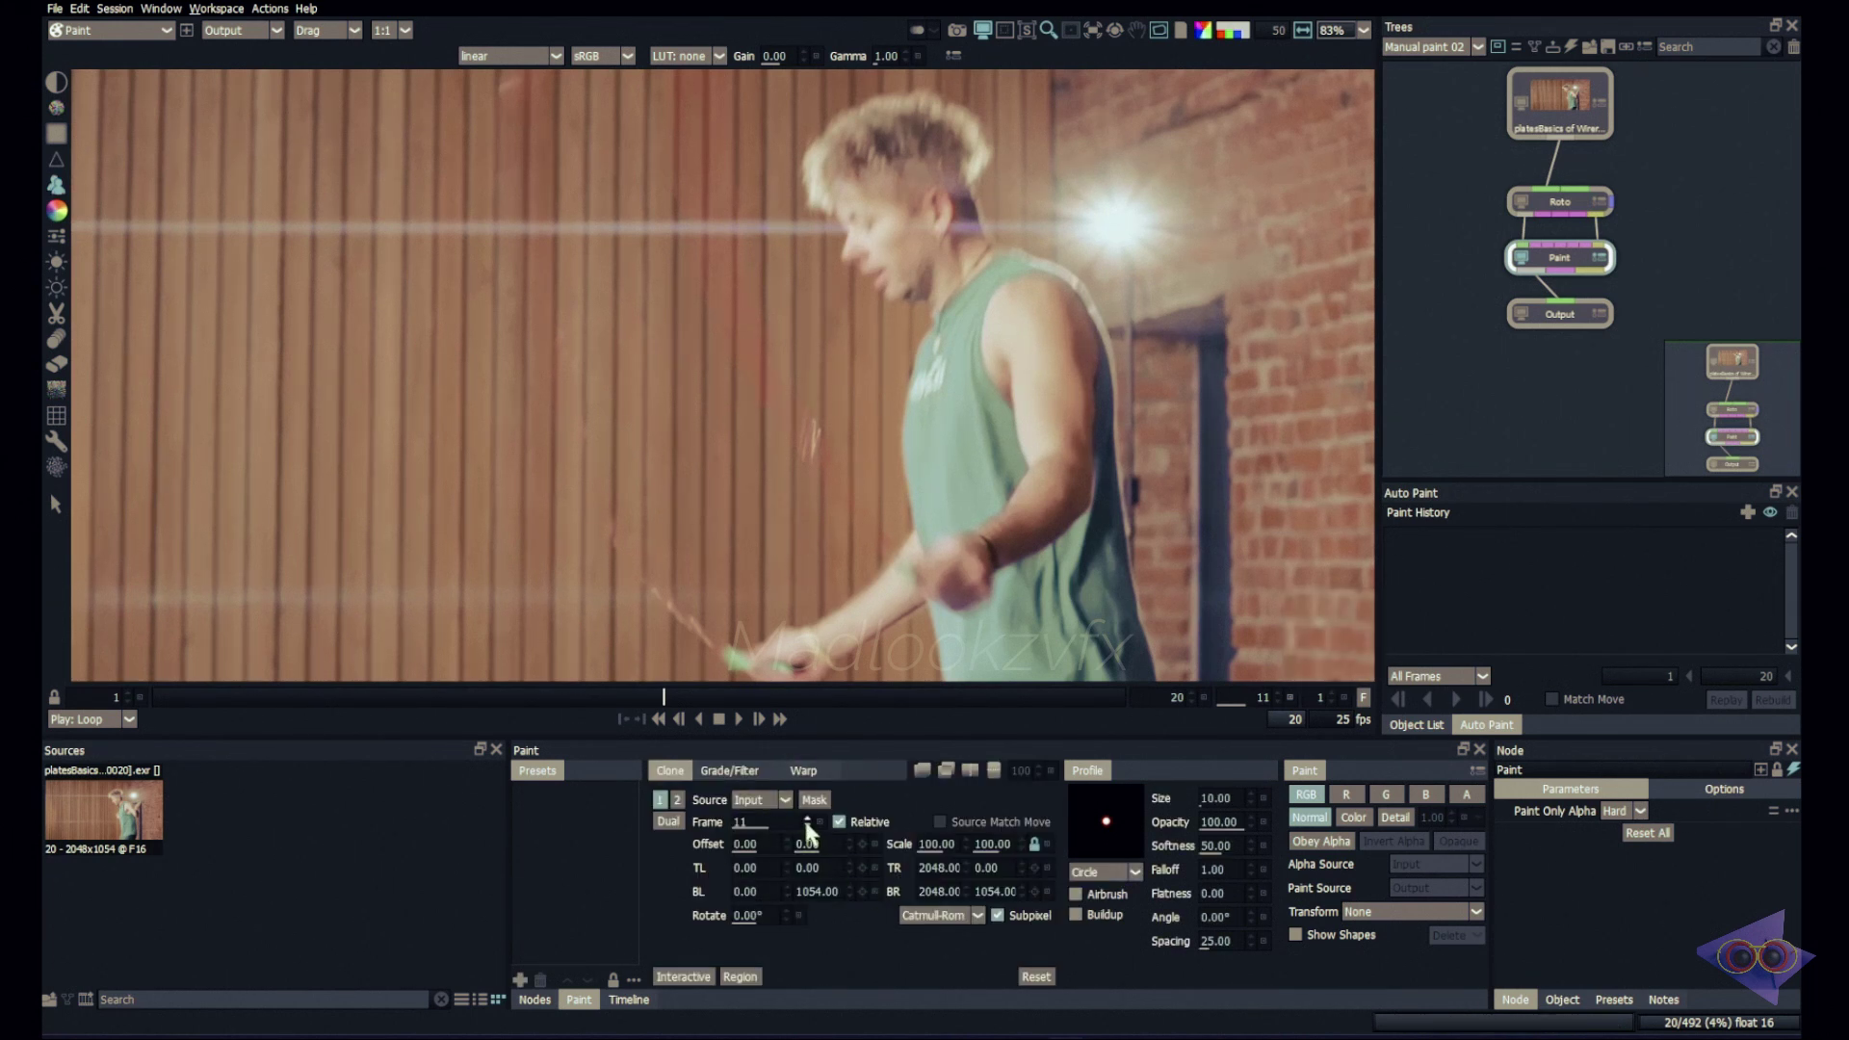
scroll(710, 514, "down", 2)
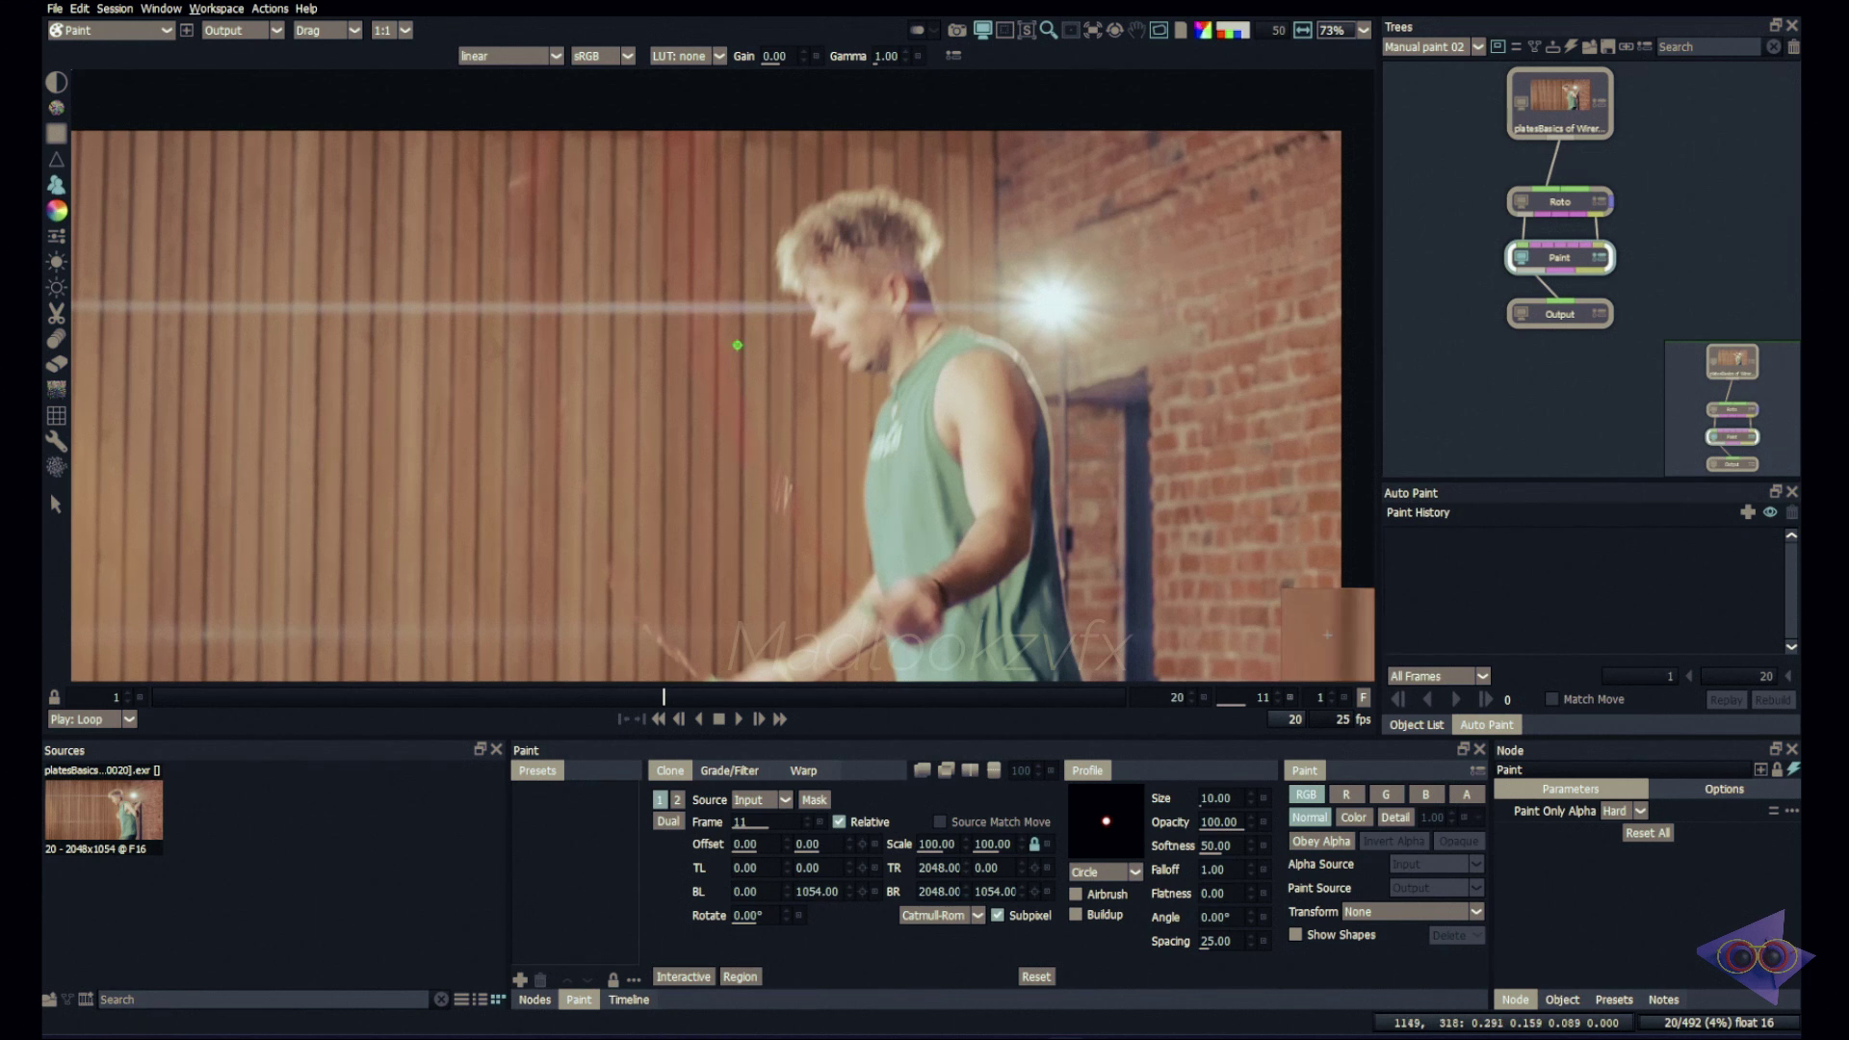
left_click_drag(359, 700, 158, 701)
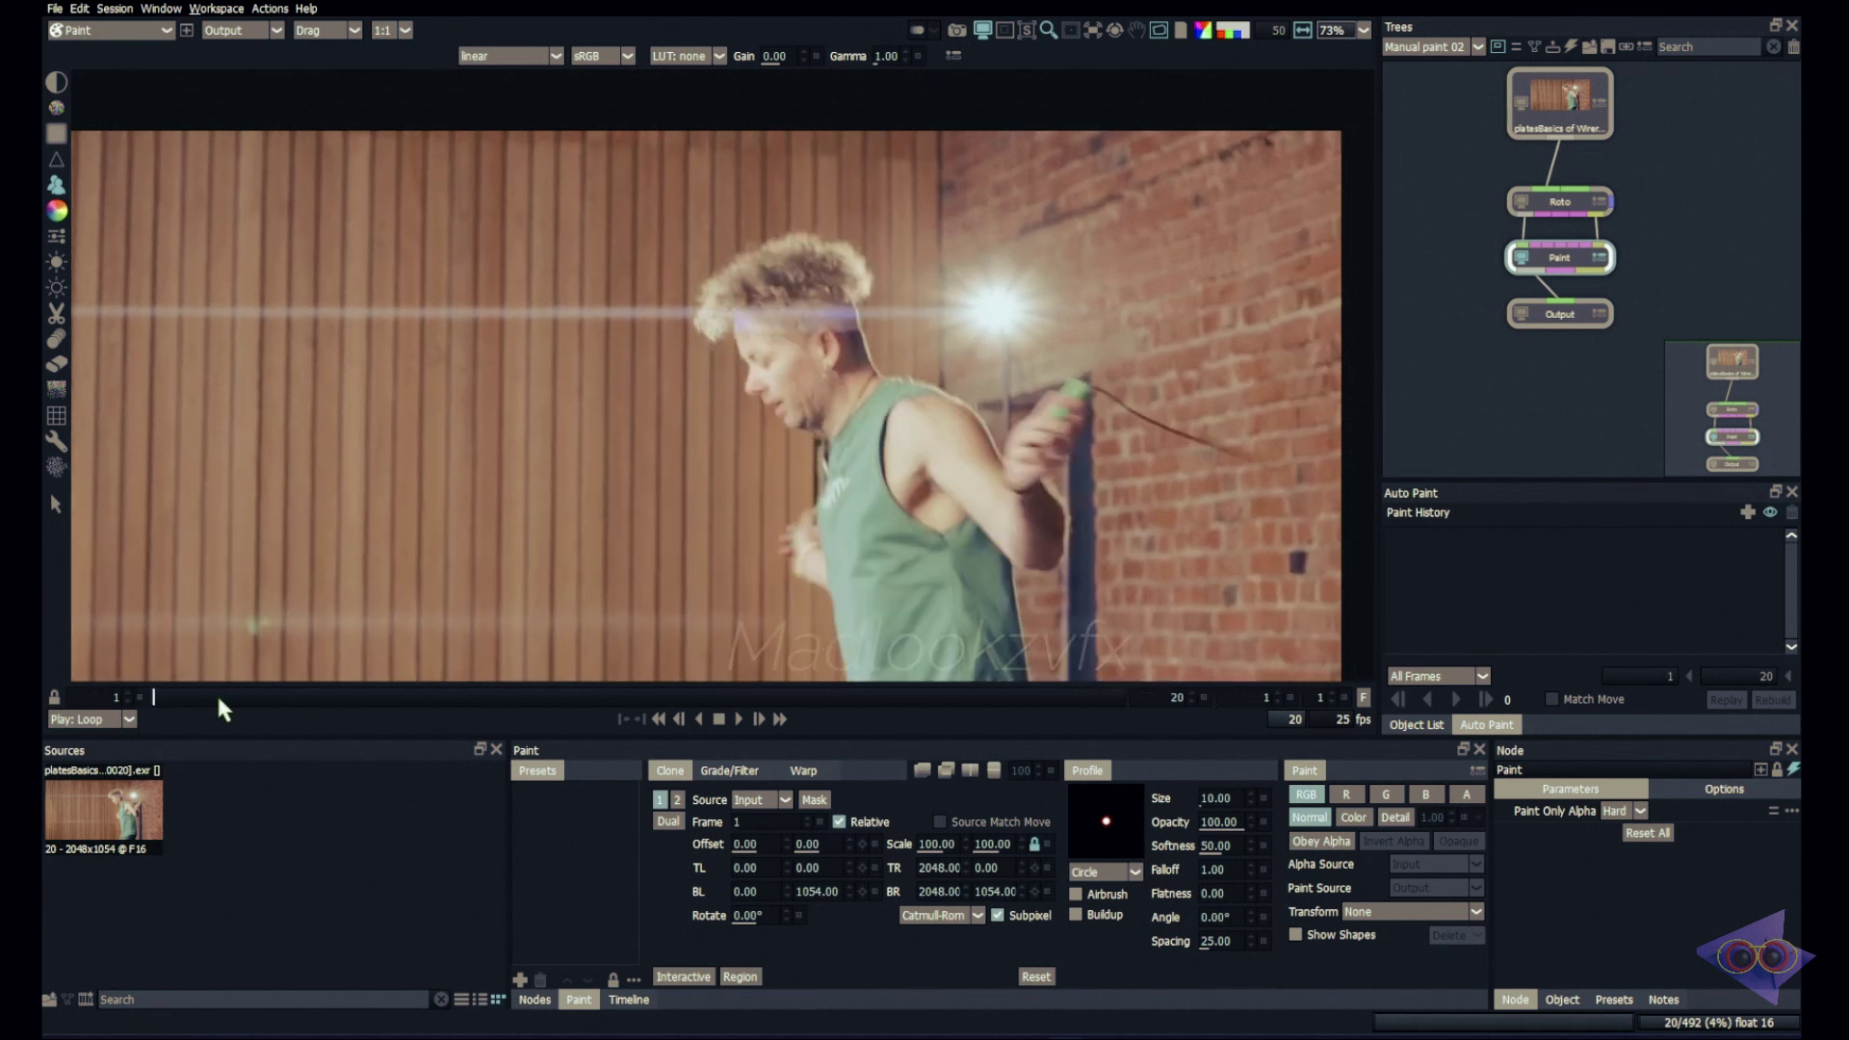
Compare frames 1 to 3 around the rope against the brick wall and set the clone source frame to 3
scroll(1256, 438, "up", 3)
scroll(1255, 438, "up", 1)
left_click_drag(1064, 371, 956, 385)
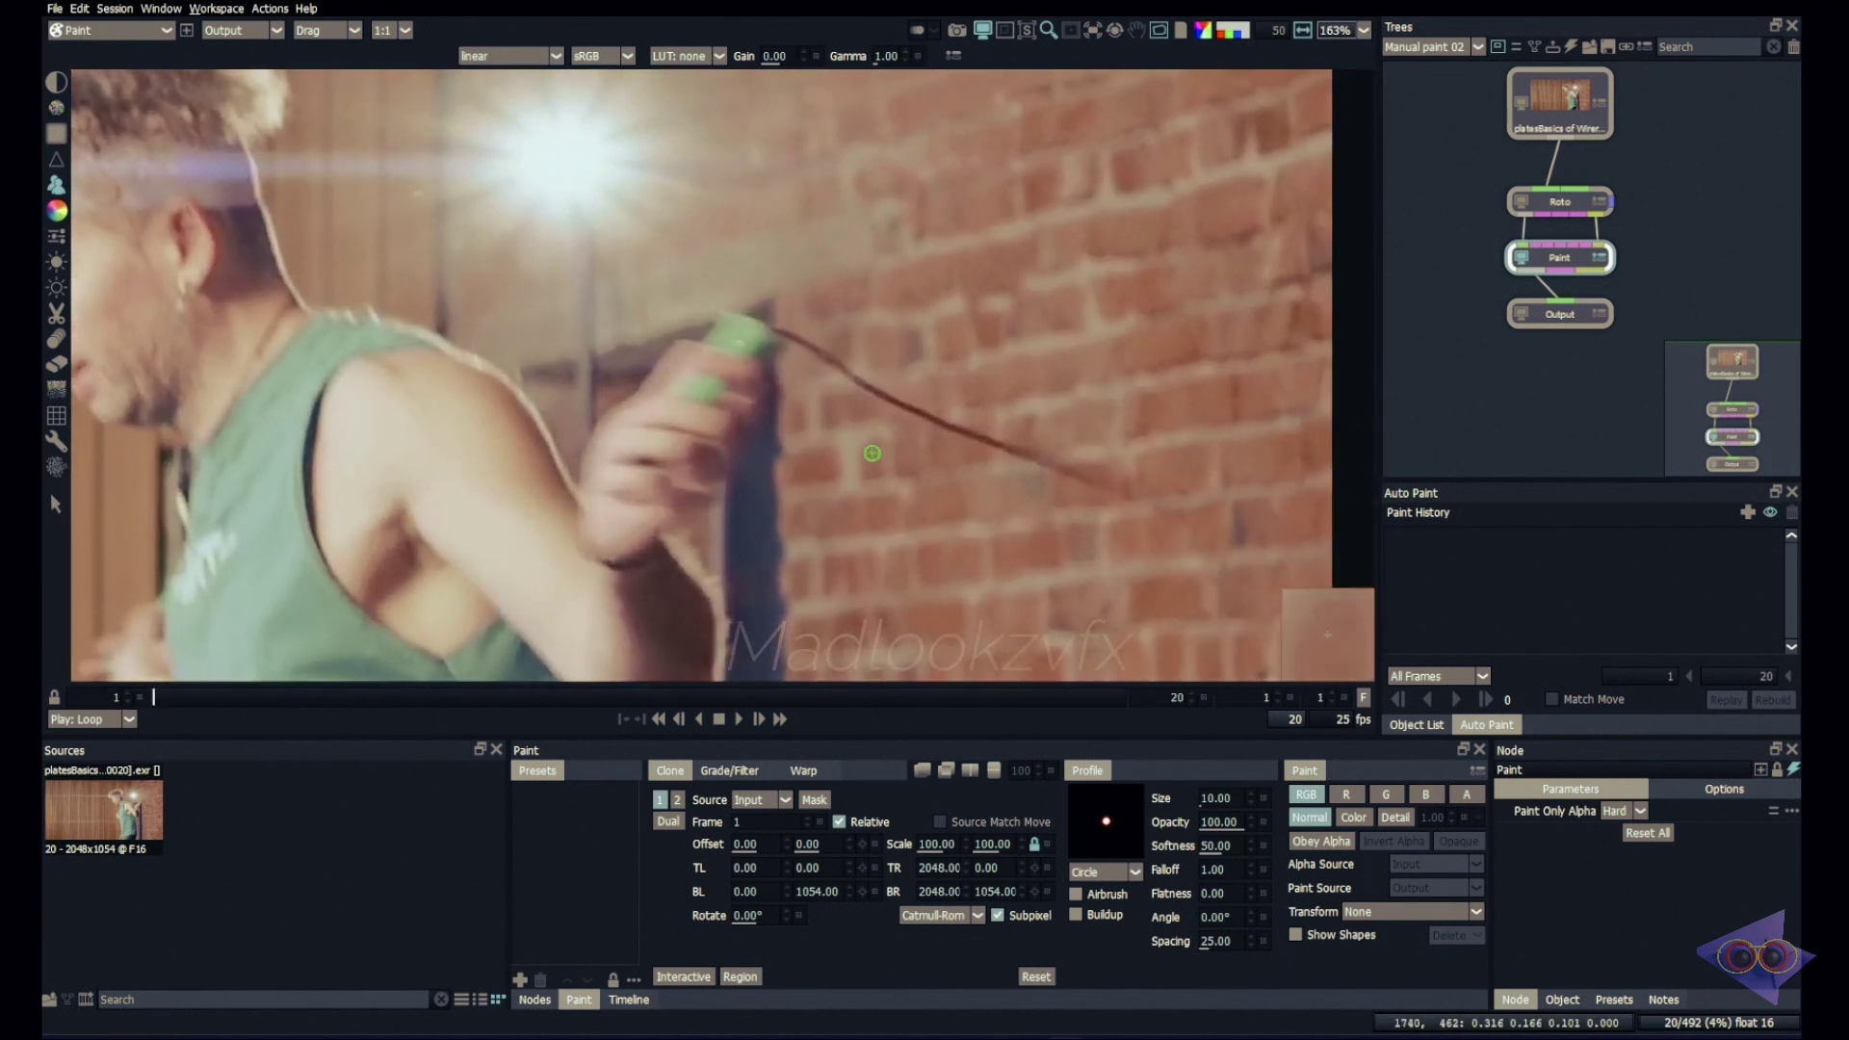
key("x")
key("x")
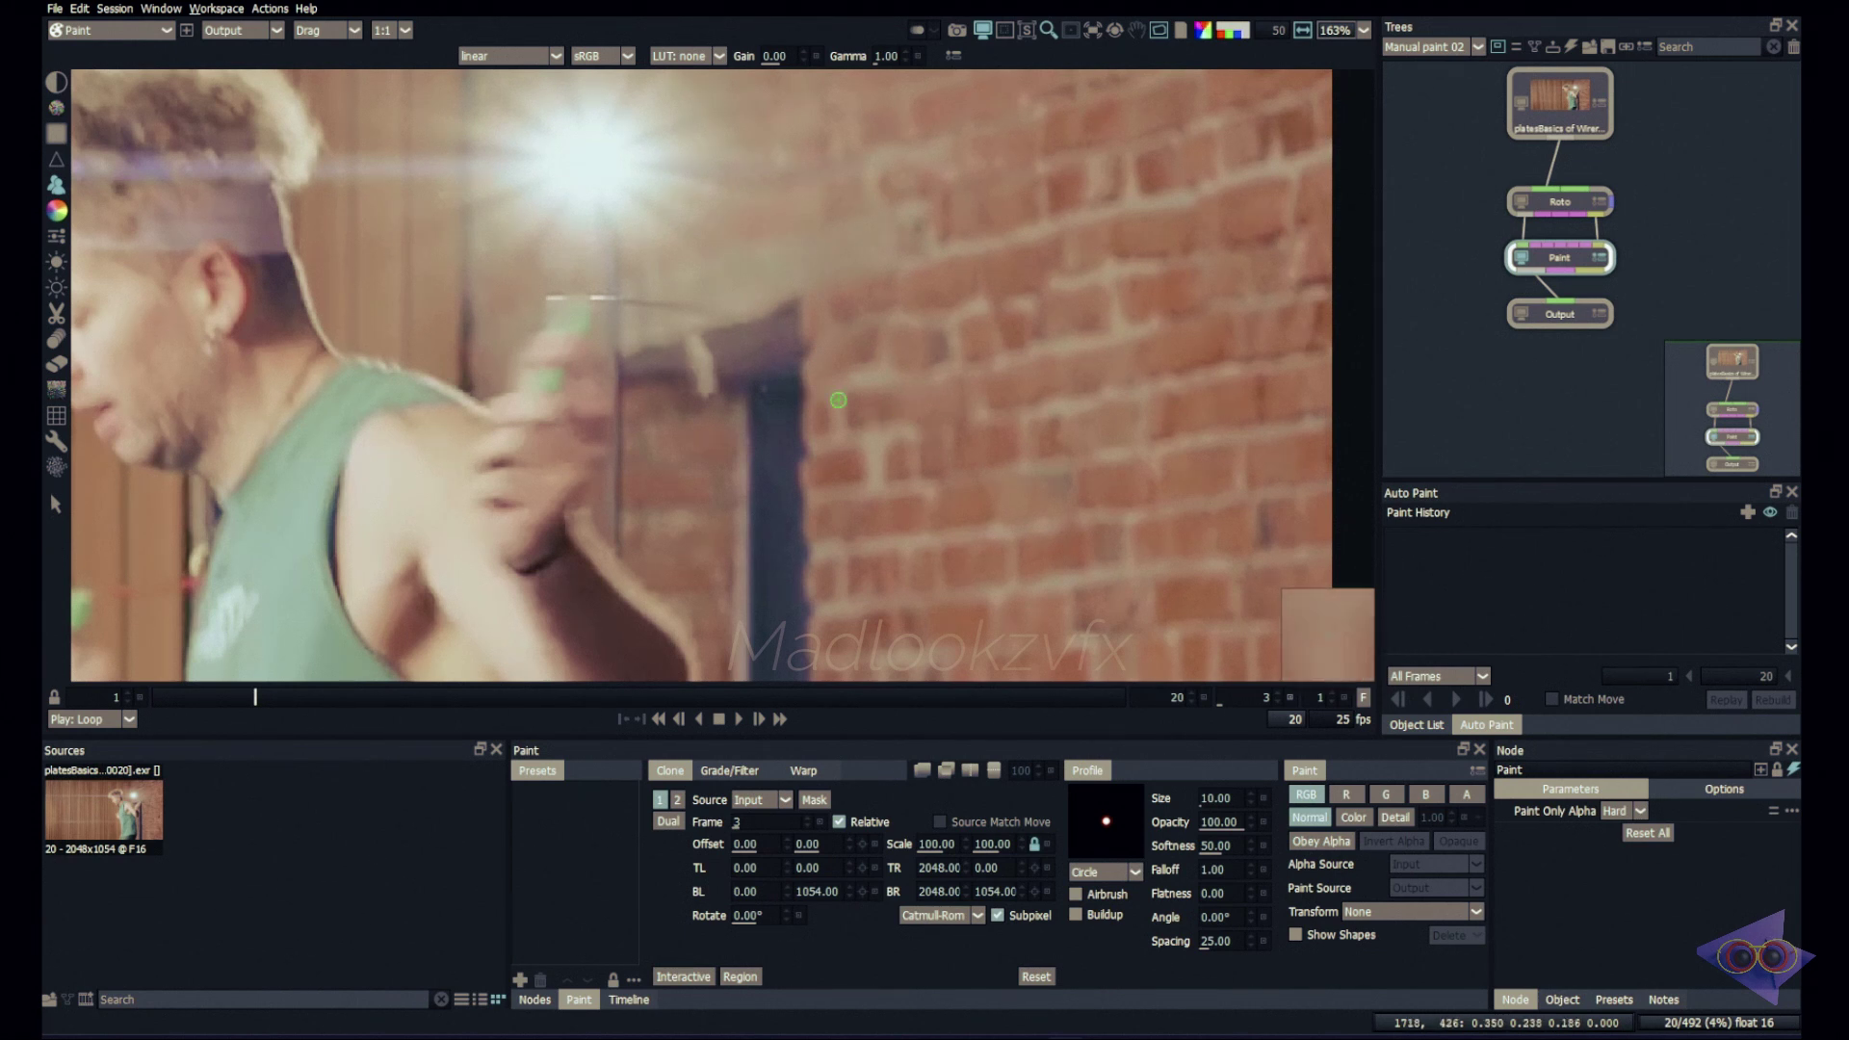
left_click_drag(227, 697, 96, 687)
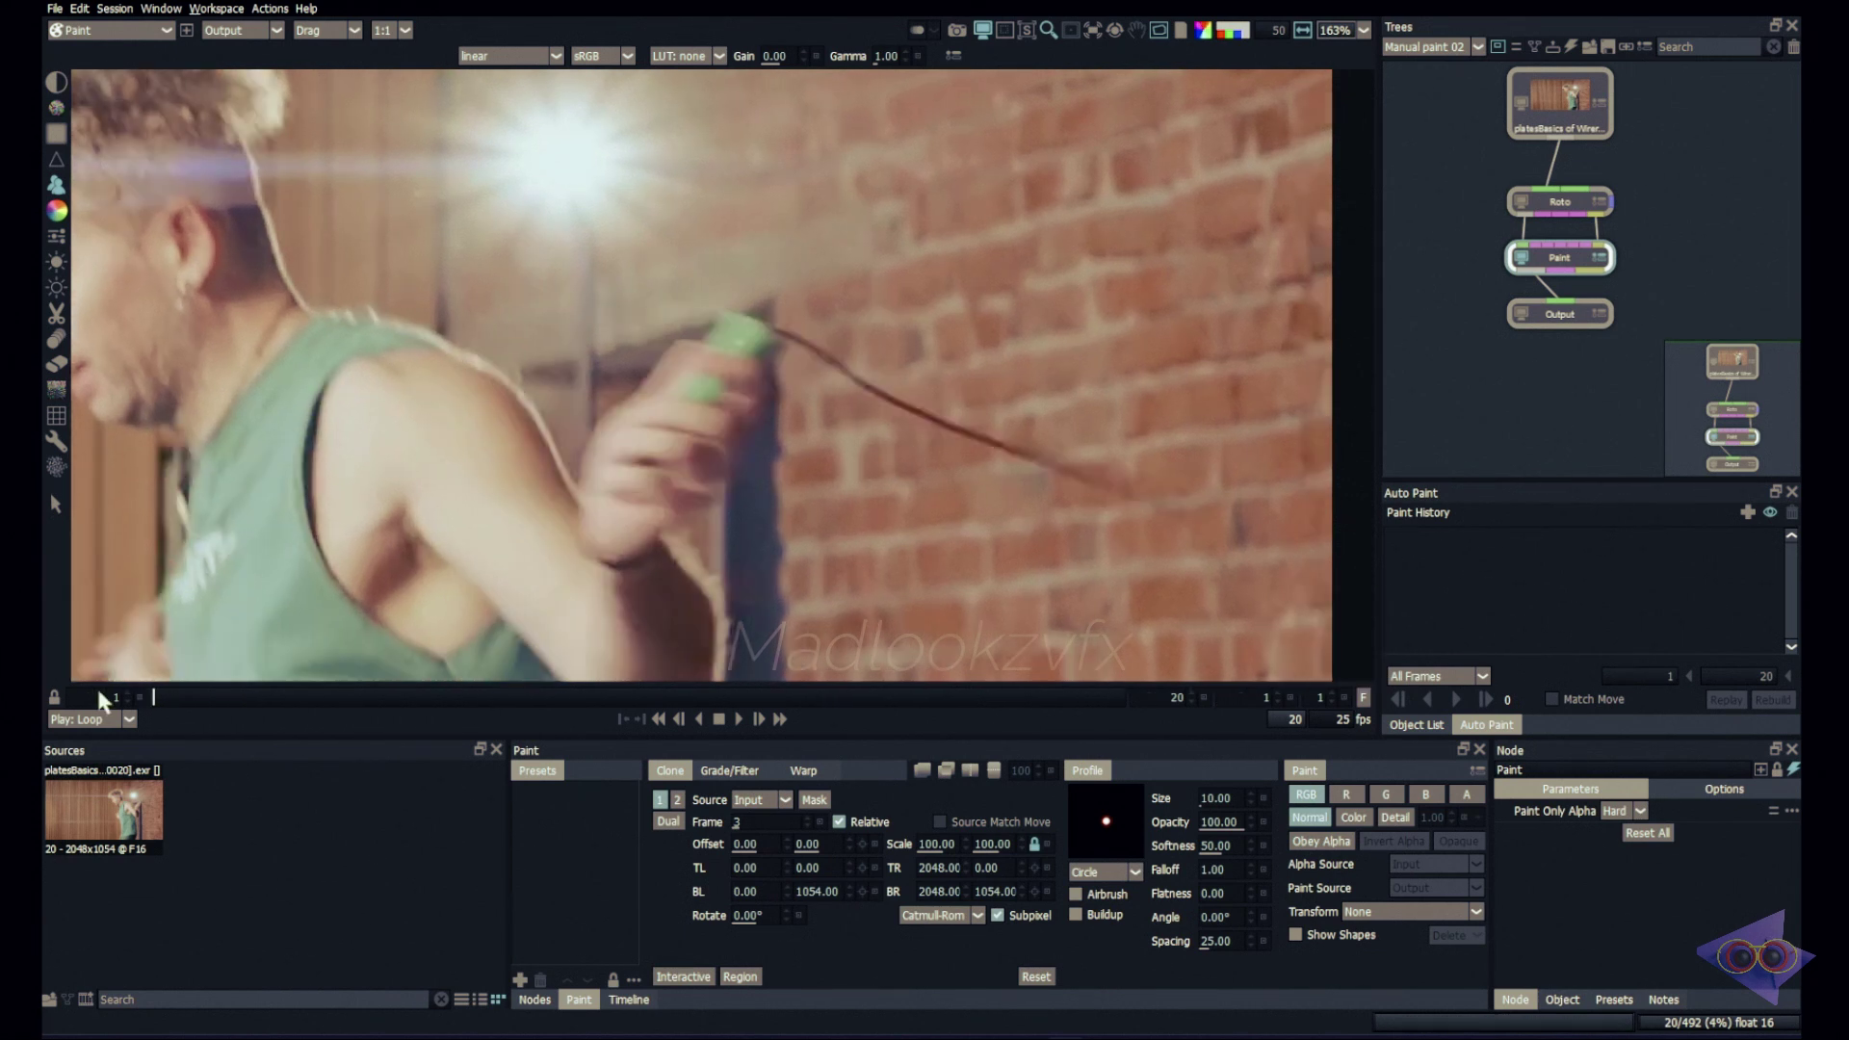
double_click(806, 818)
Align the clone source with frame 1 using the onion-skin overlay, at an offset of 16.83 by 0.61
key("o")
key("o")
key("o")
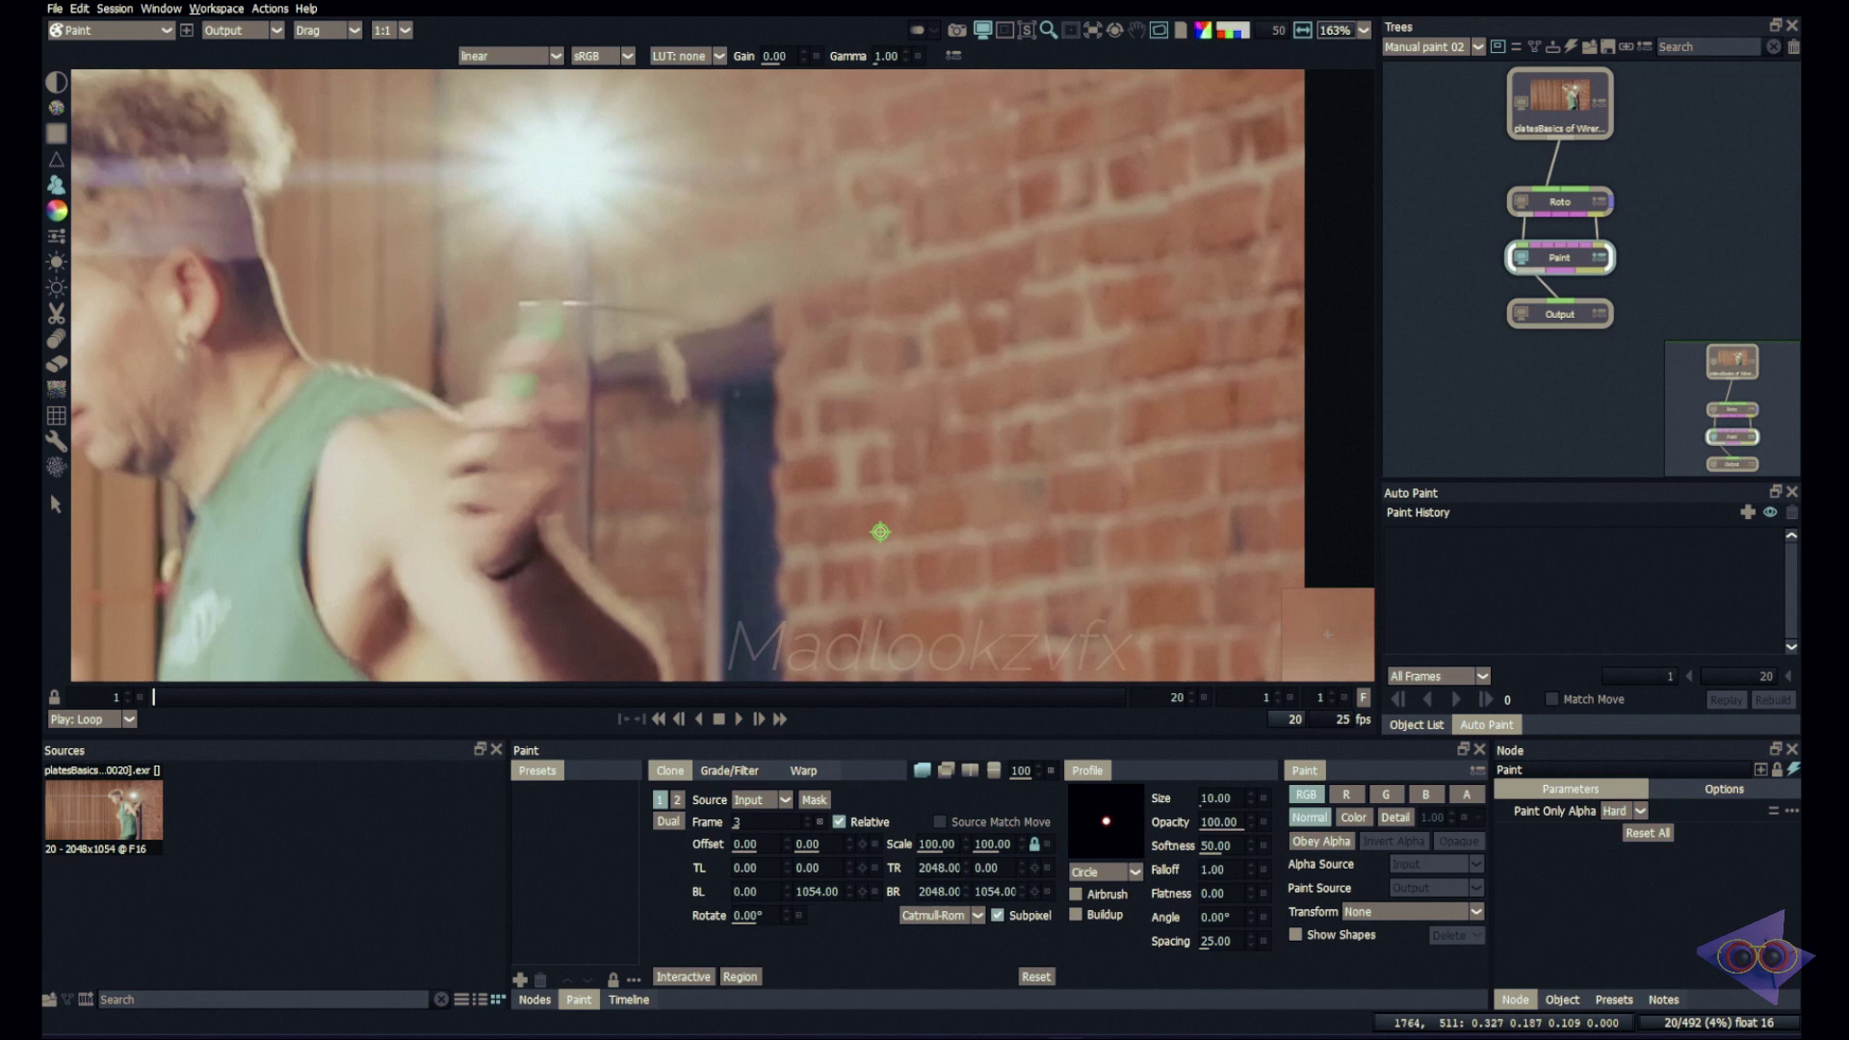
mouse_move(881, 531)
left_mouse_down()
mouse_move(906, 533)
mouse_move(879, 530)
left_mouse_up()
key("o")
key("o")
key("o")
key("o")
key("o")
key("o")
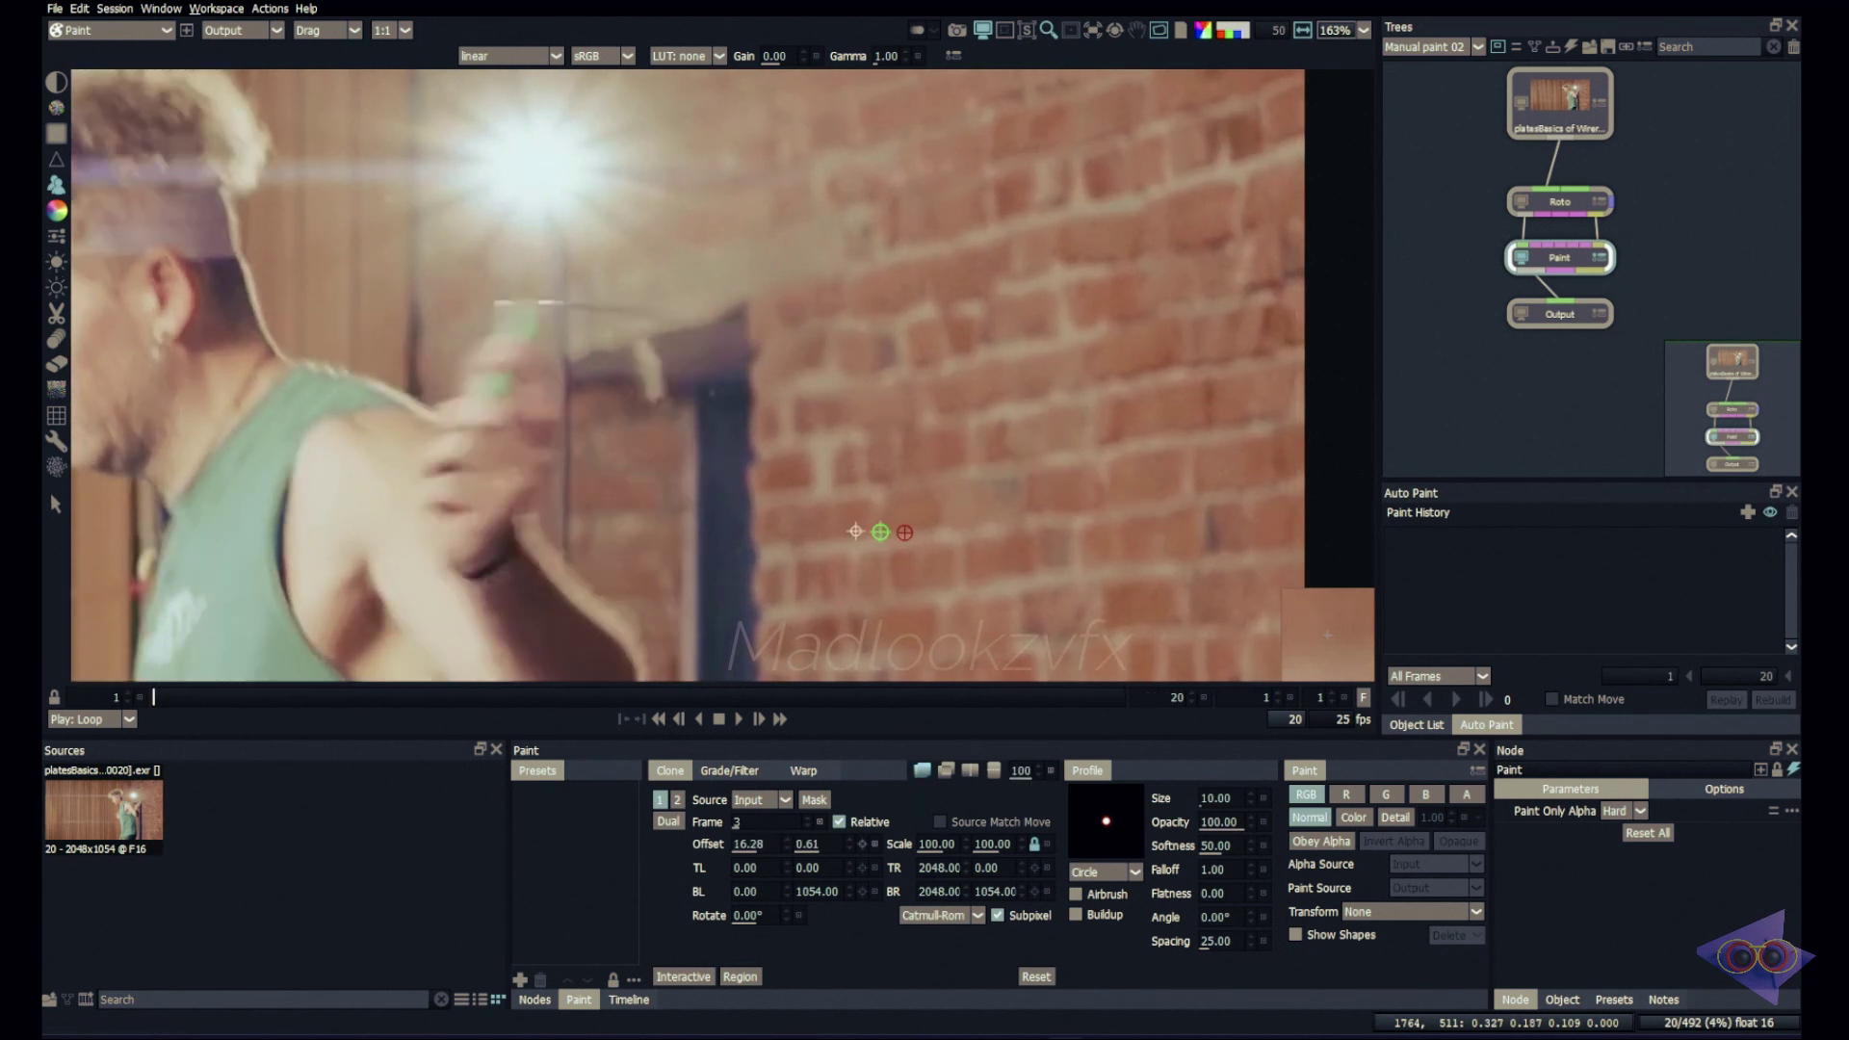
key("o")
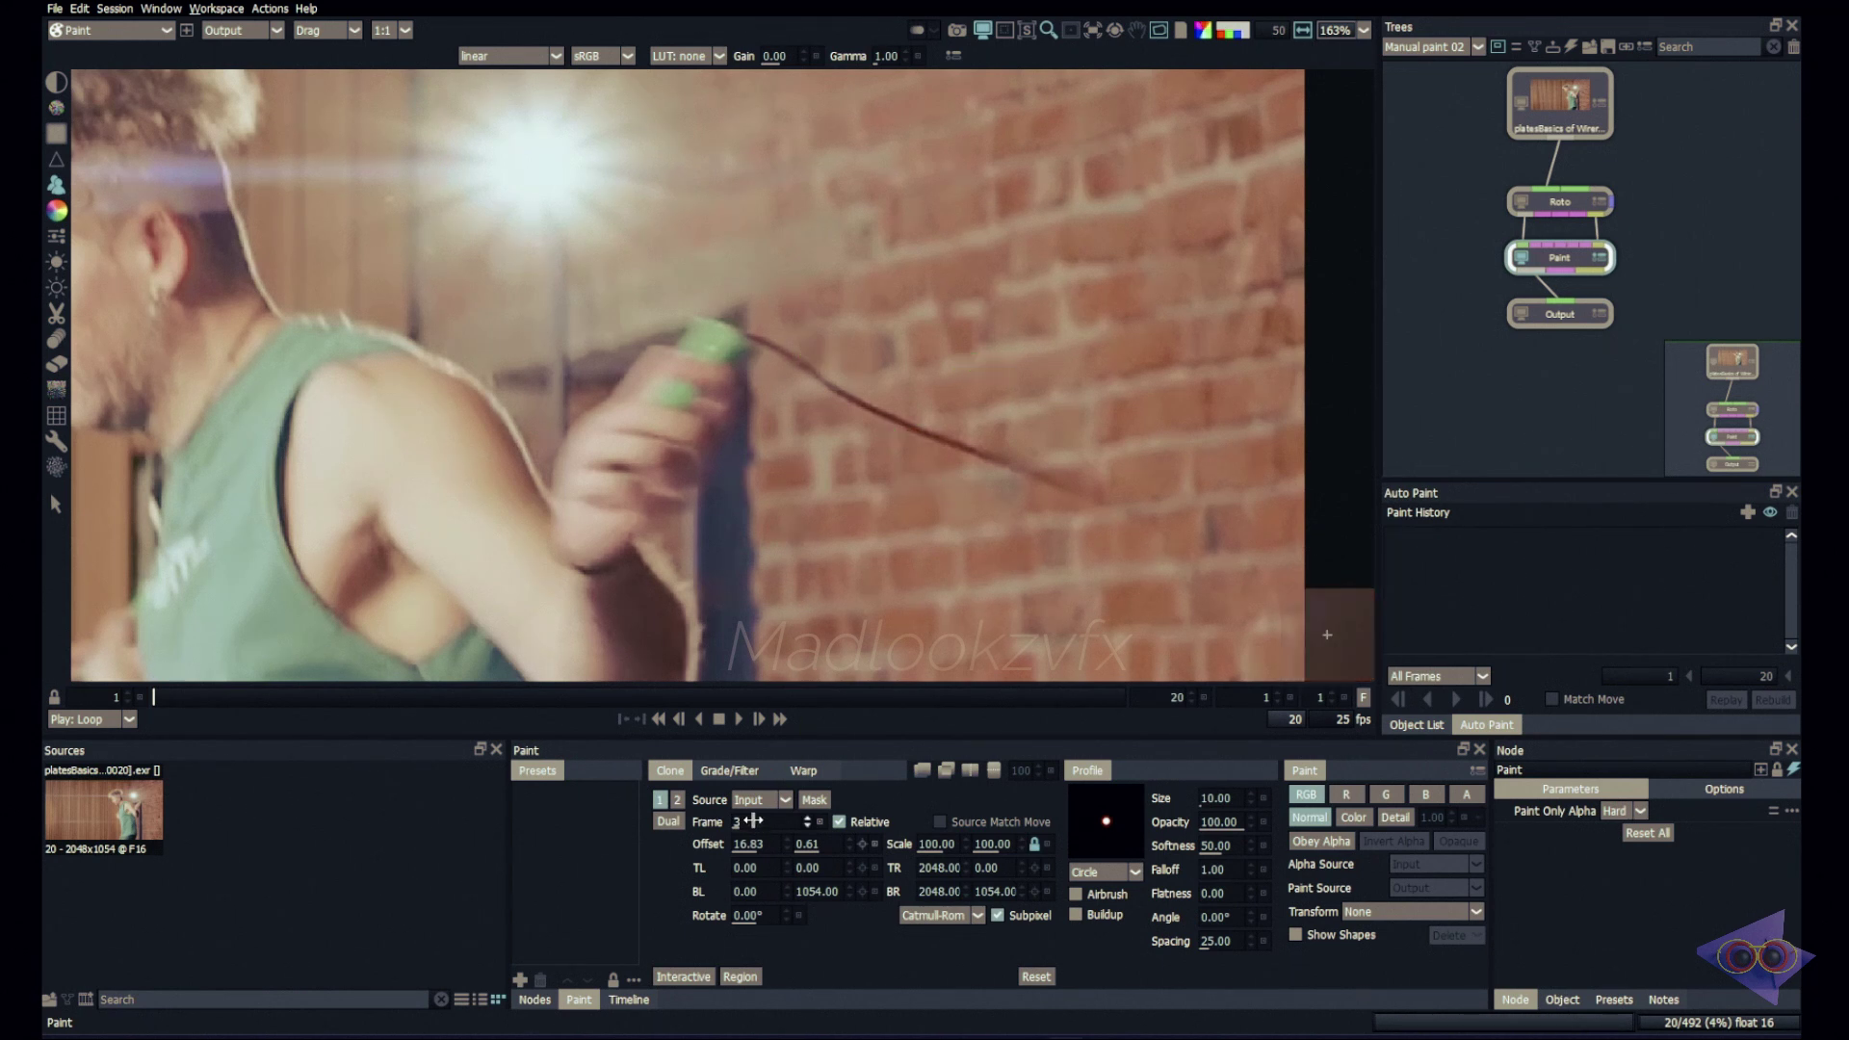
Clone out the rope over the brick wall beside the raised hand on frame 1, and advance to frame 2
mouse_move(798, 366)
left_mouse_down()
mouse_move(845, 381)
mouse_move(792, 334)
mouse_move(915, 423)
mouse_move(1081, 479)
left_mouse_up()
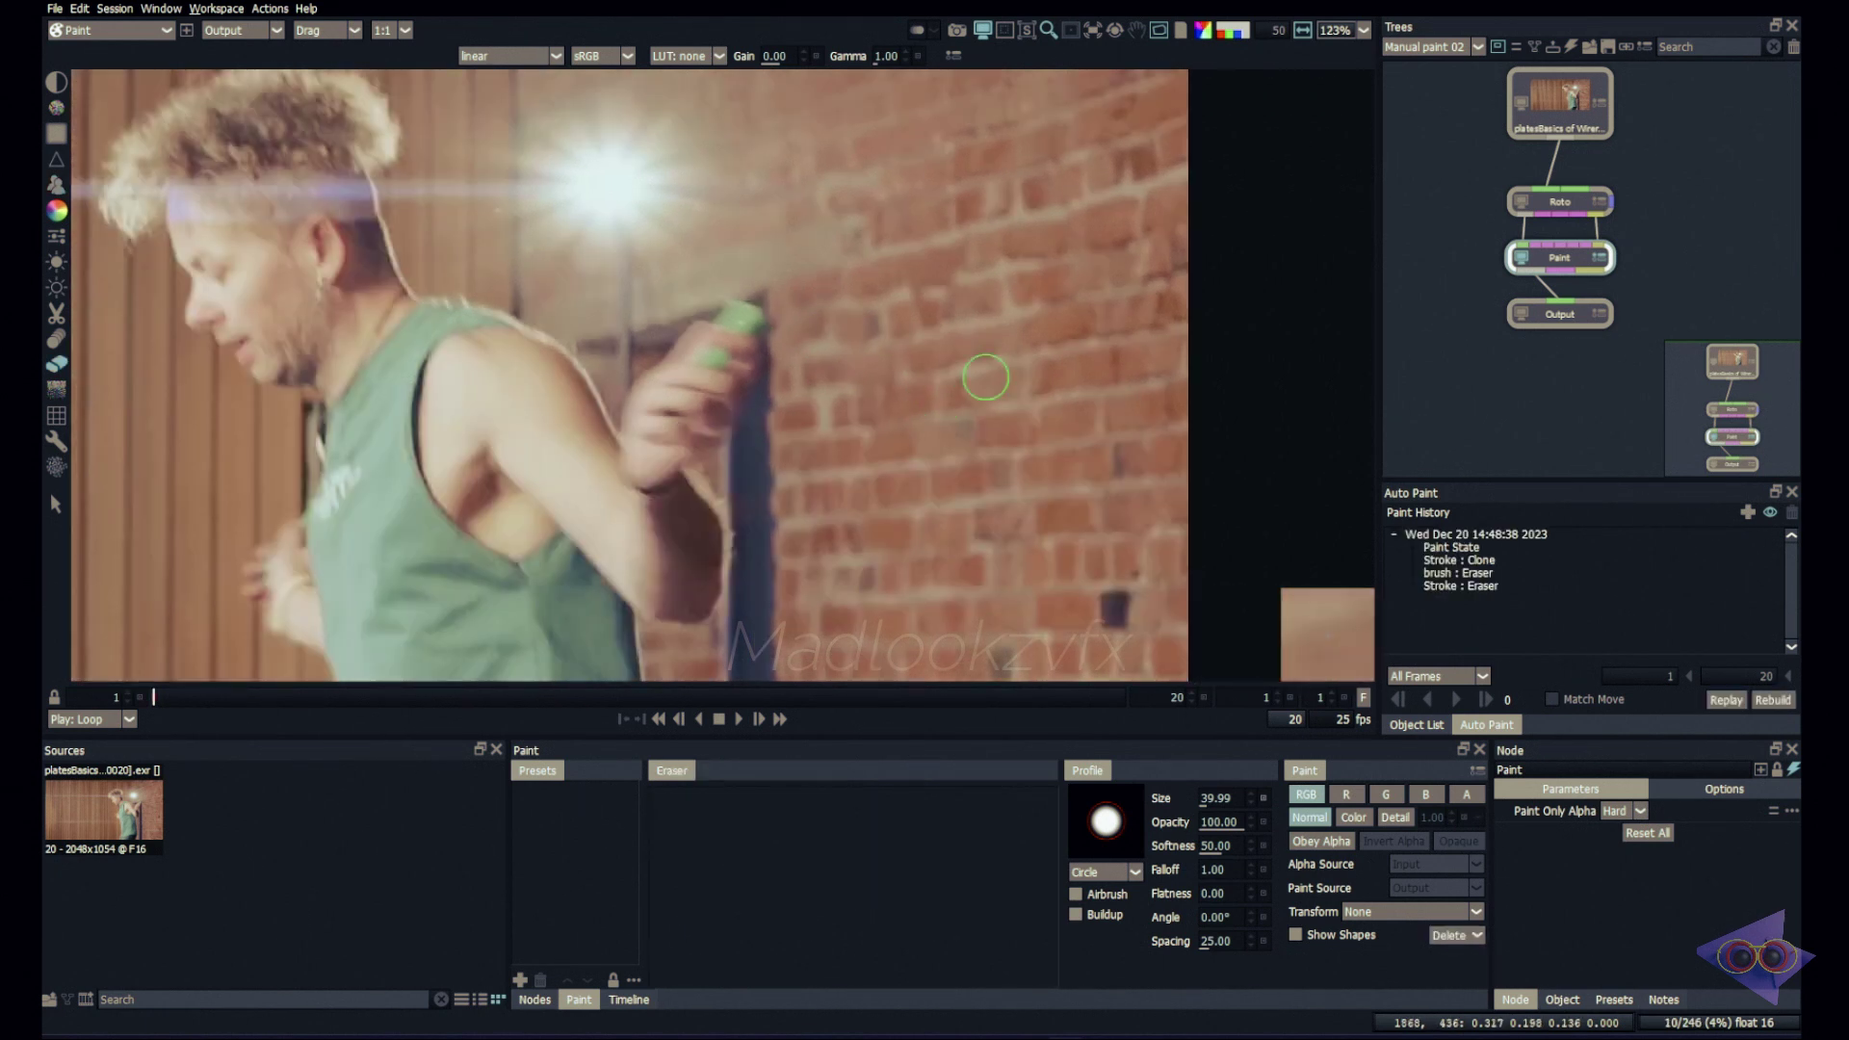
key("Right")
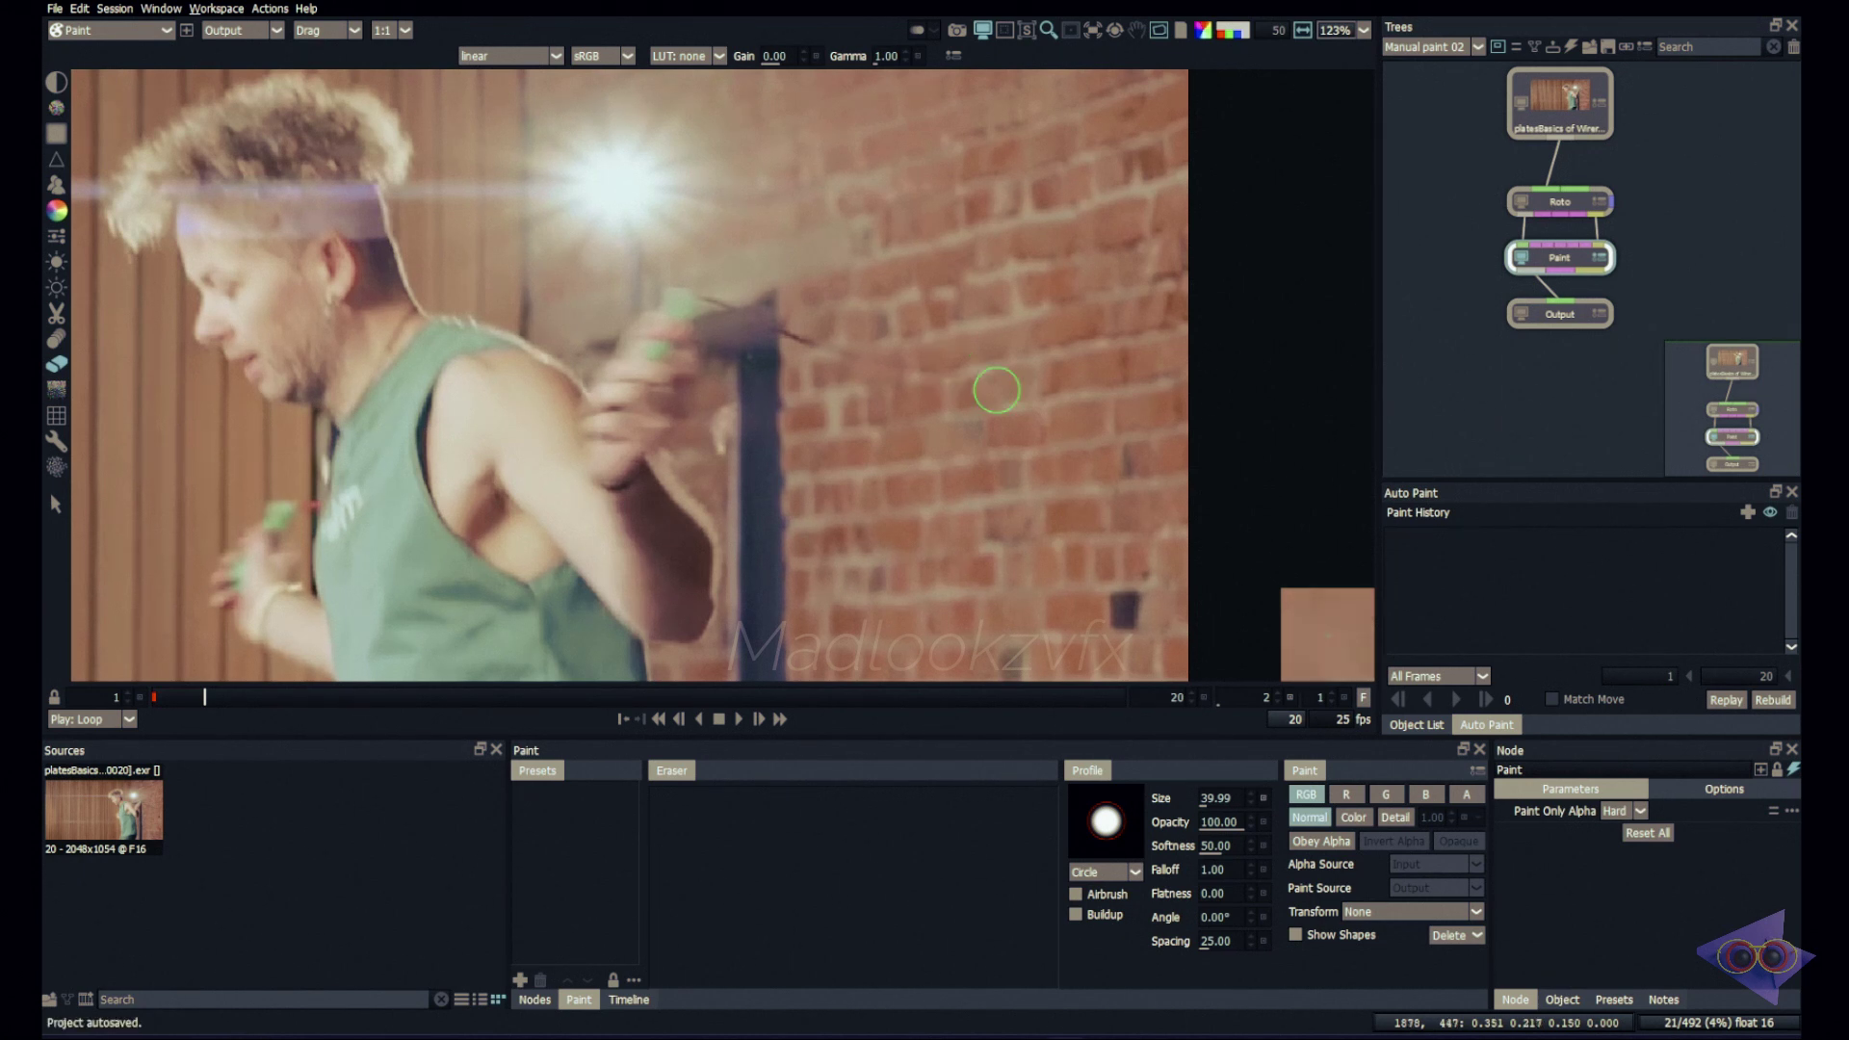
In the Roto node, place a point tracker on the brick wall's upper right area at frame 1 and track it forward to frame 20
left_click(1562, 204)
key("f")
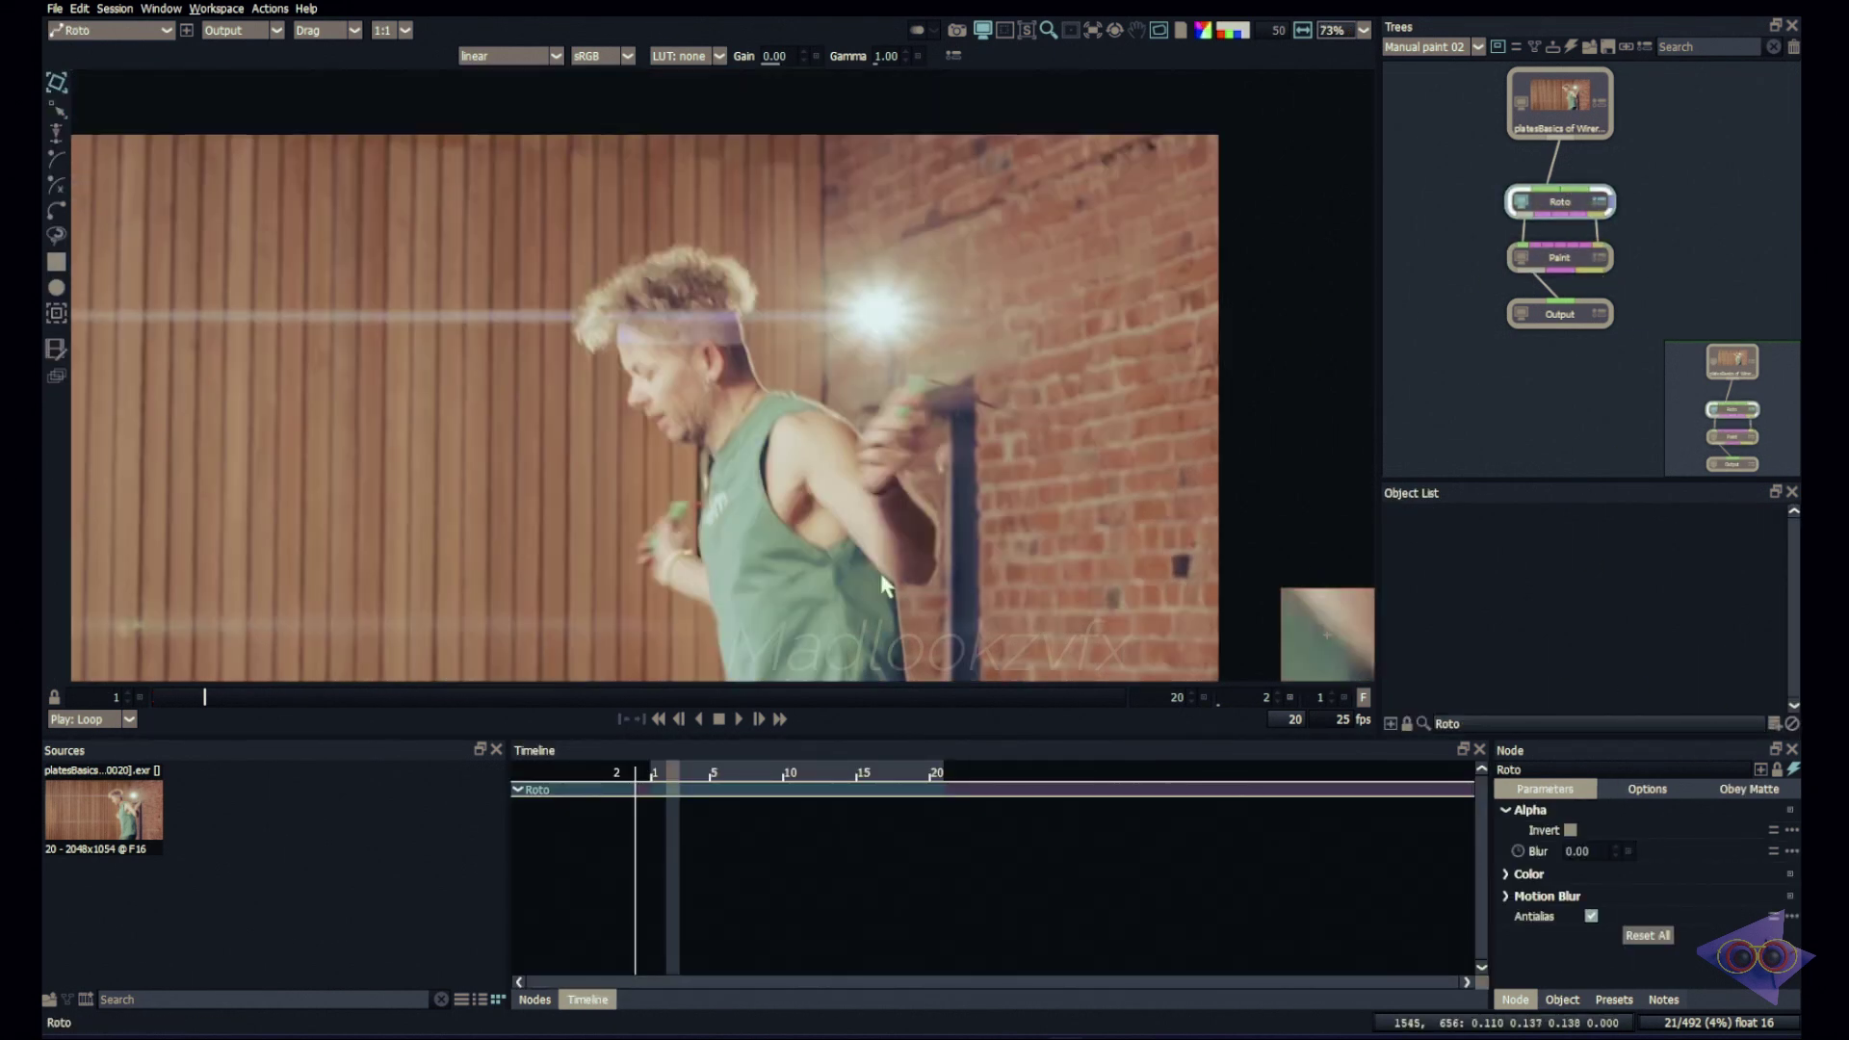
mouse_move(199, 691)
left_mouse_down()
mouse_move(123, 691)
mouse_move(1175, 597)
mouse_move(858, 624)
left_mouse_up()
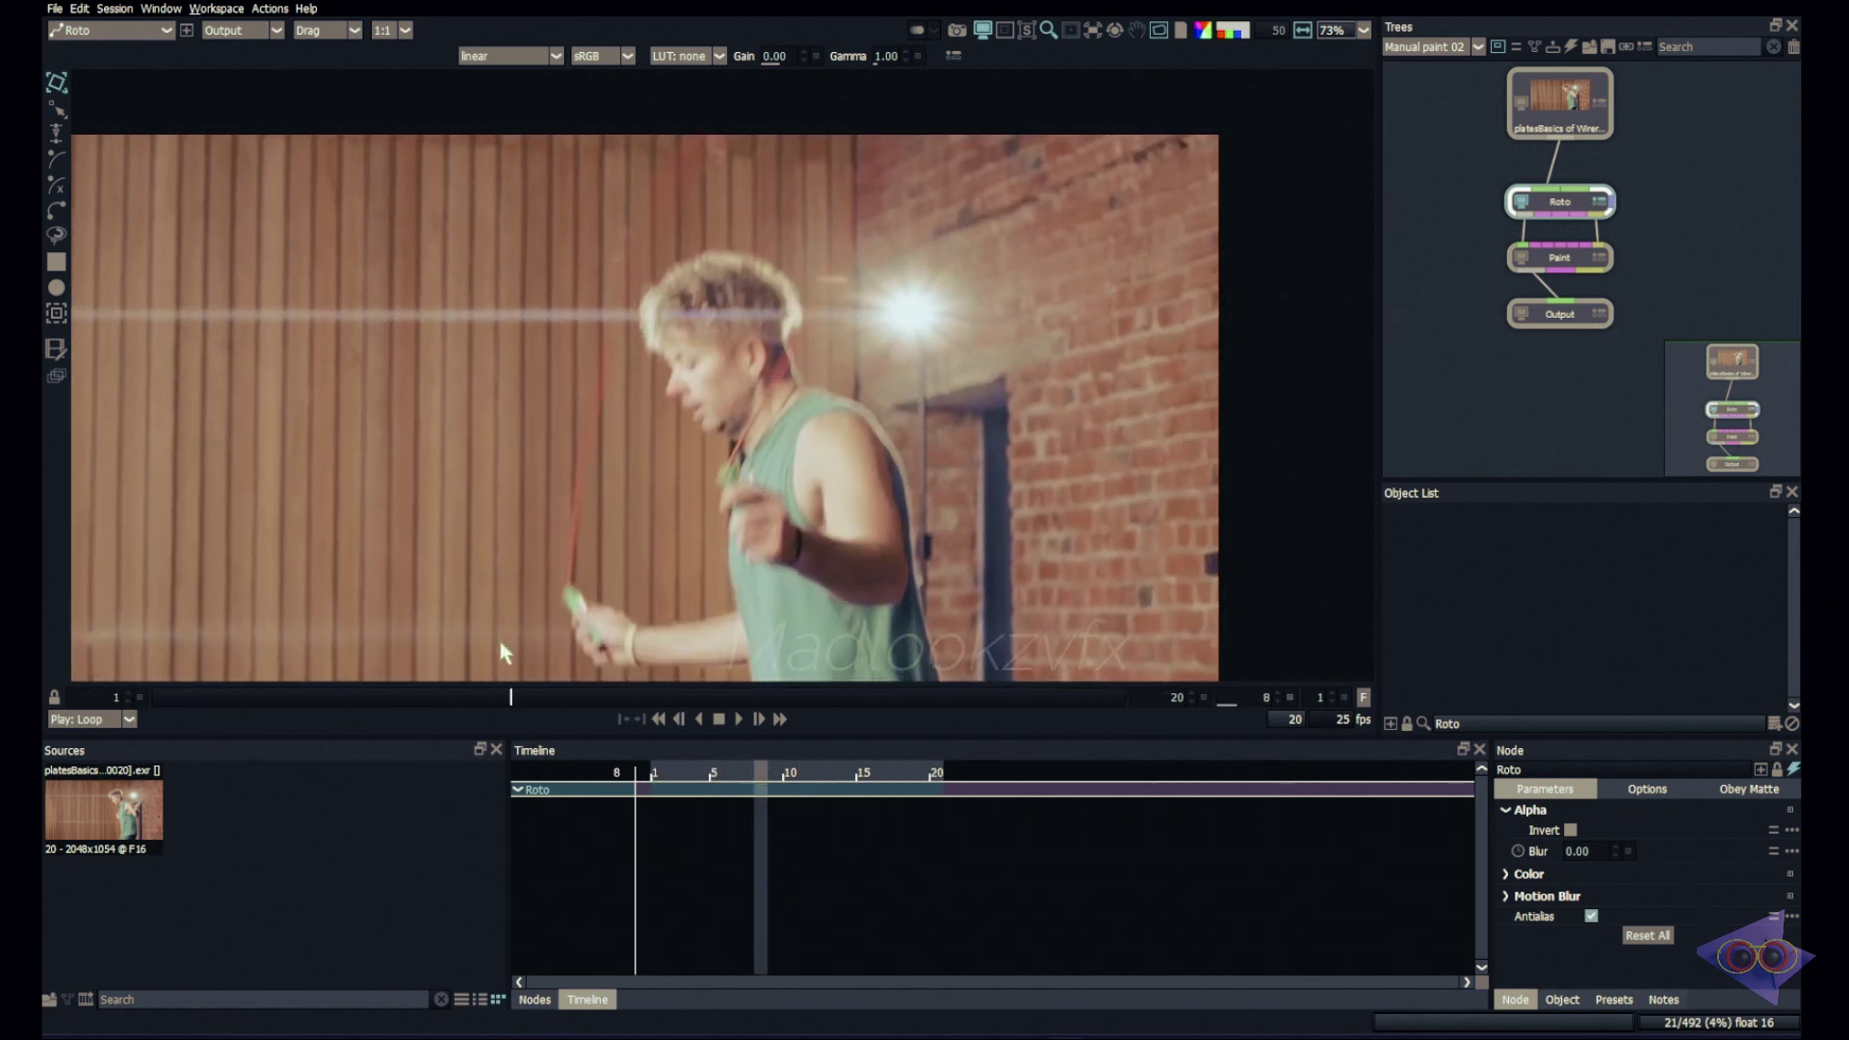
key("space")
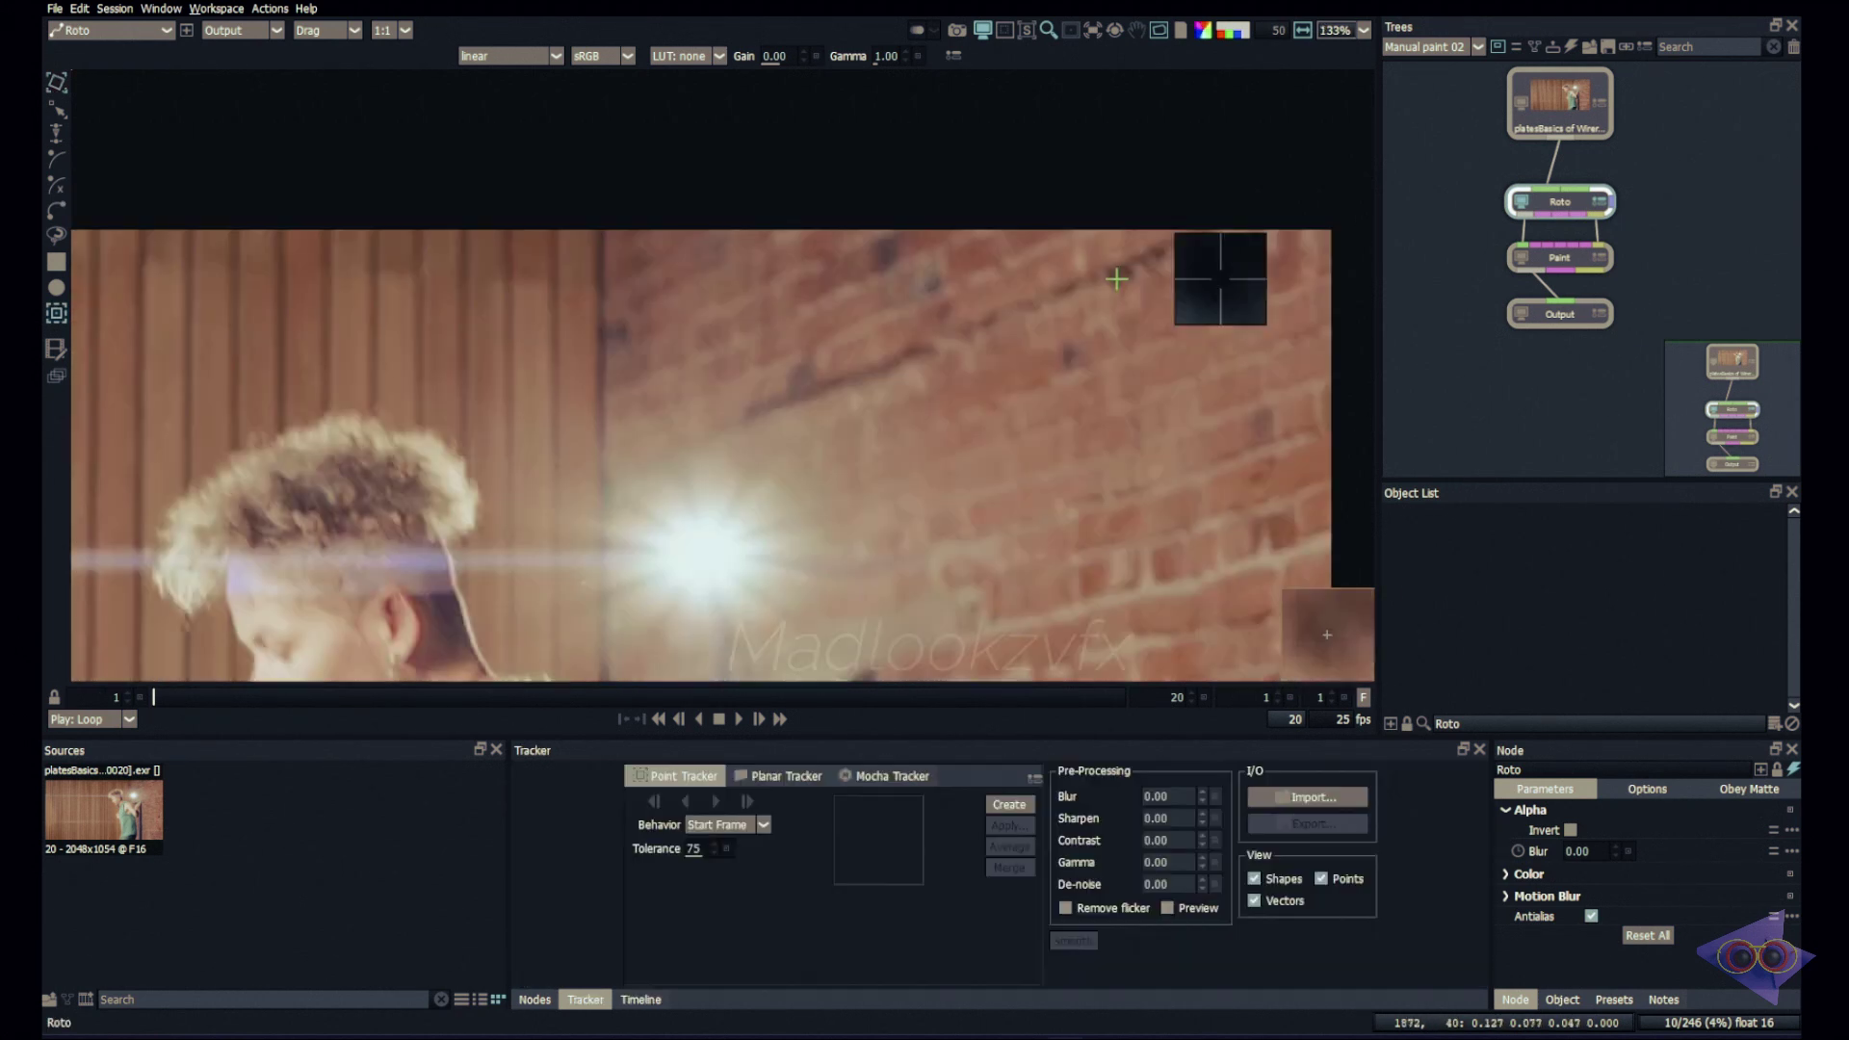
left_click(1114, 277)
left_click(716, 801)
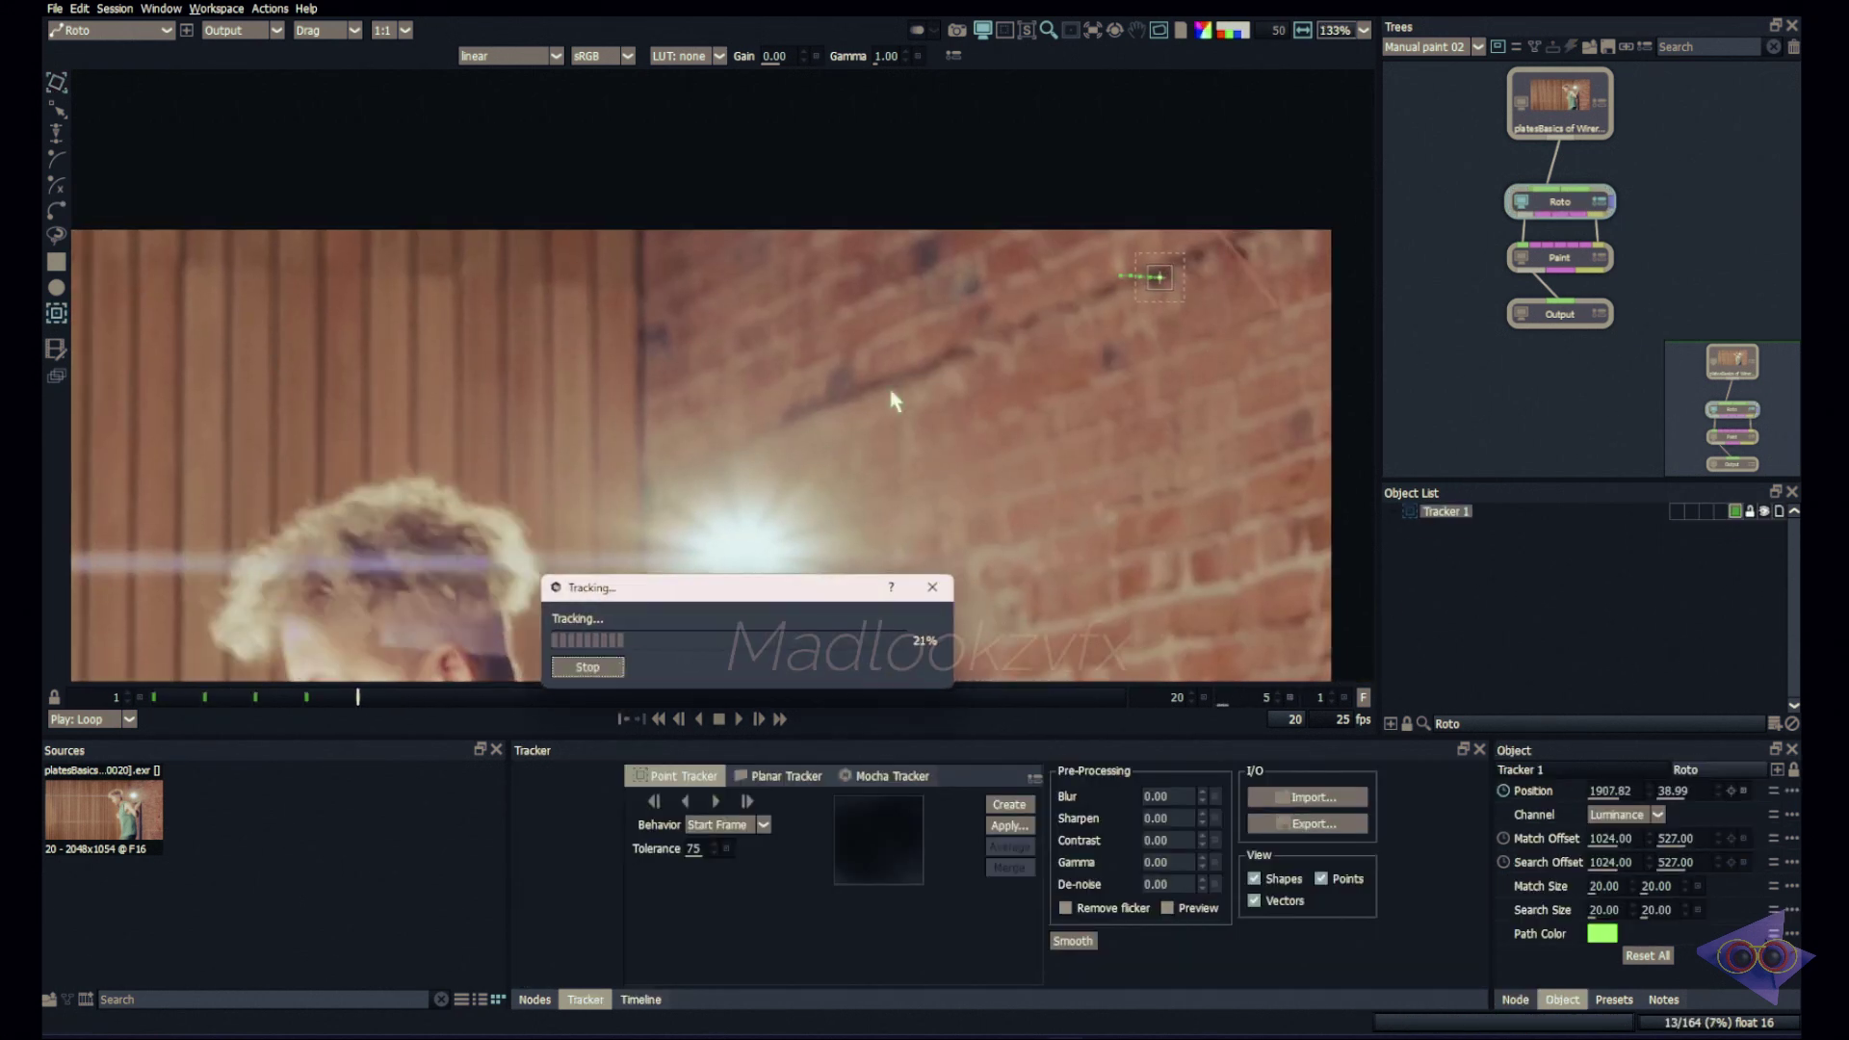
left_click_drag(1039, 693, 1197, 688)
Examine the wood panelling on frame 20 for a trackable detail, using the tracker preview and an alternate viewer display
scroll(963, 481, "down", 5)
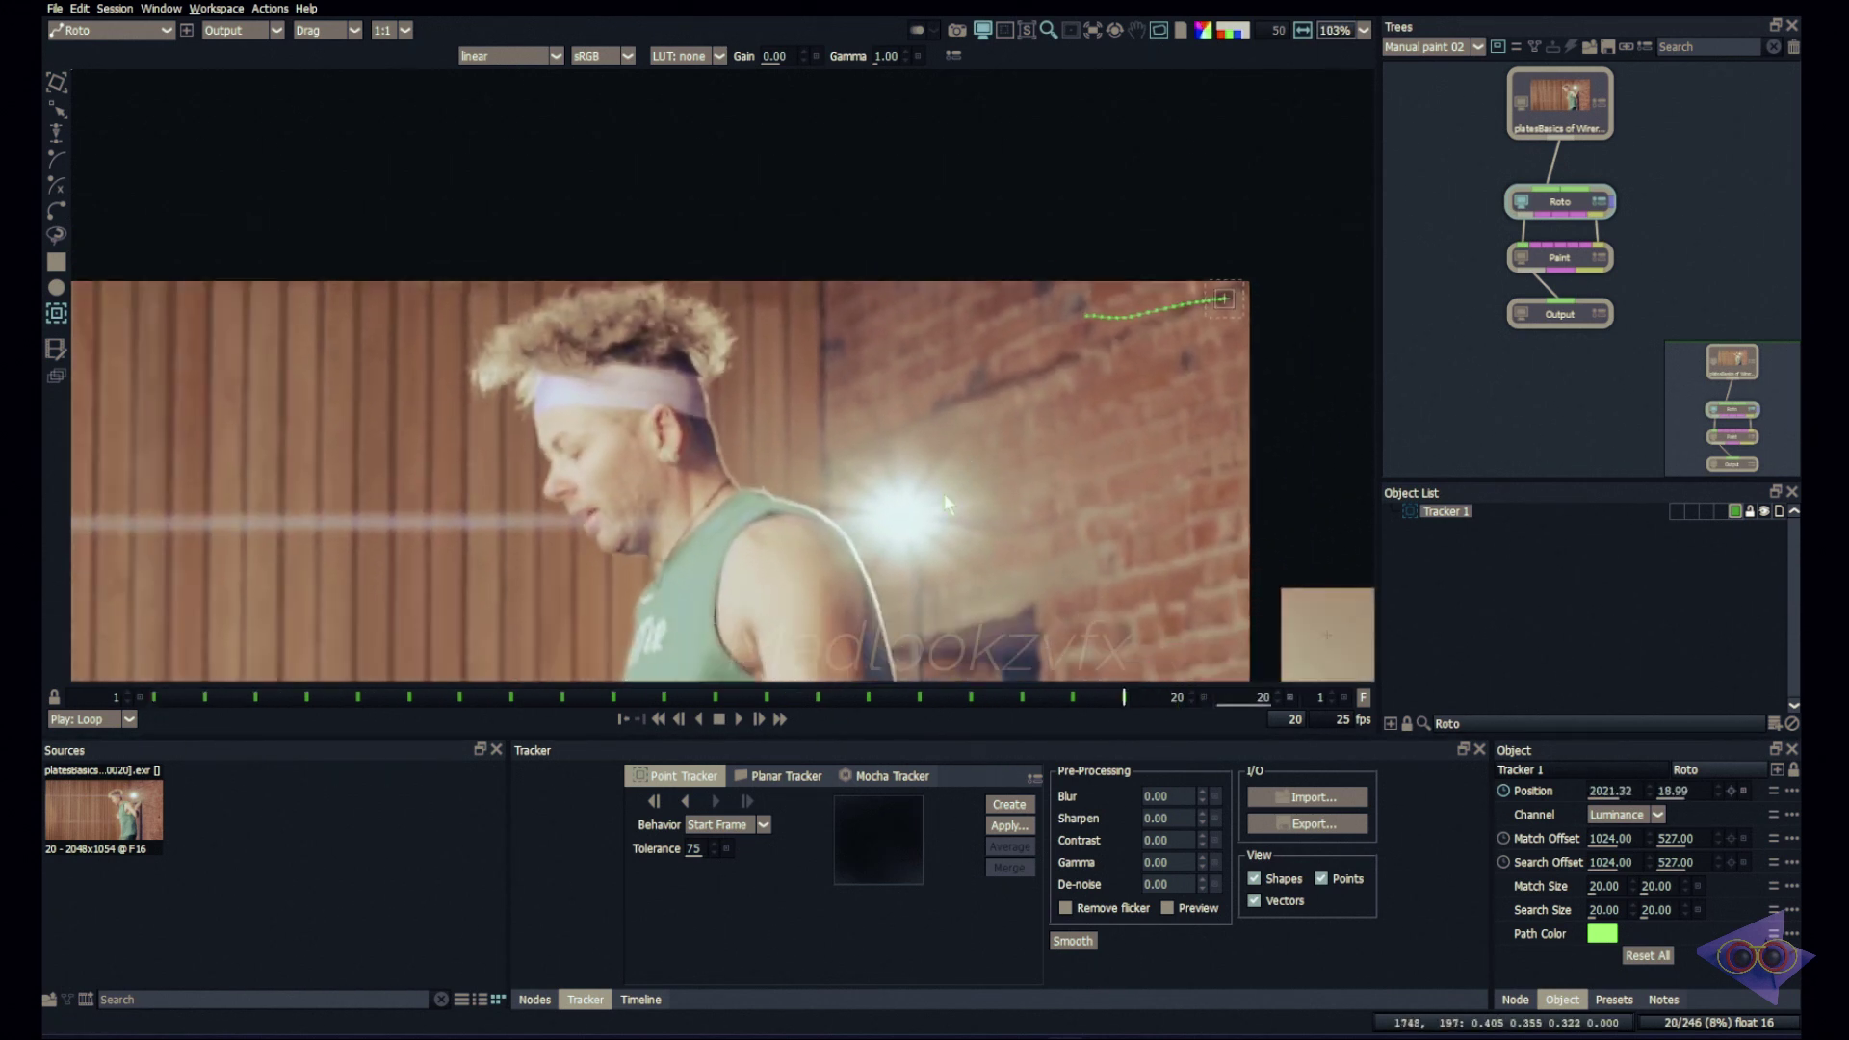
left_click_drag(910, 525, 1074, 279)
left_click_drag(340, 566, 651, 464)
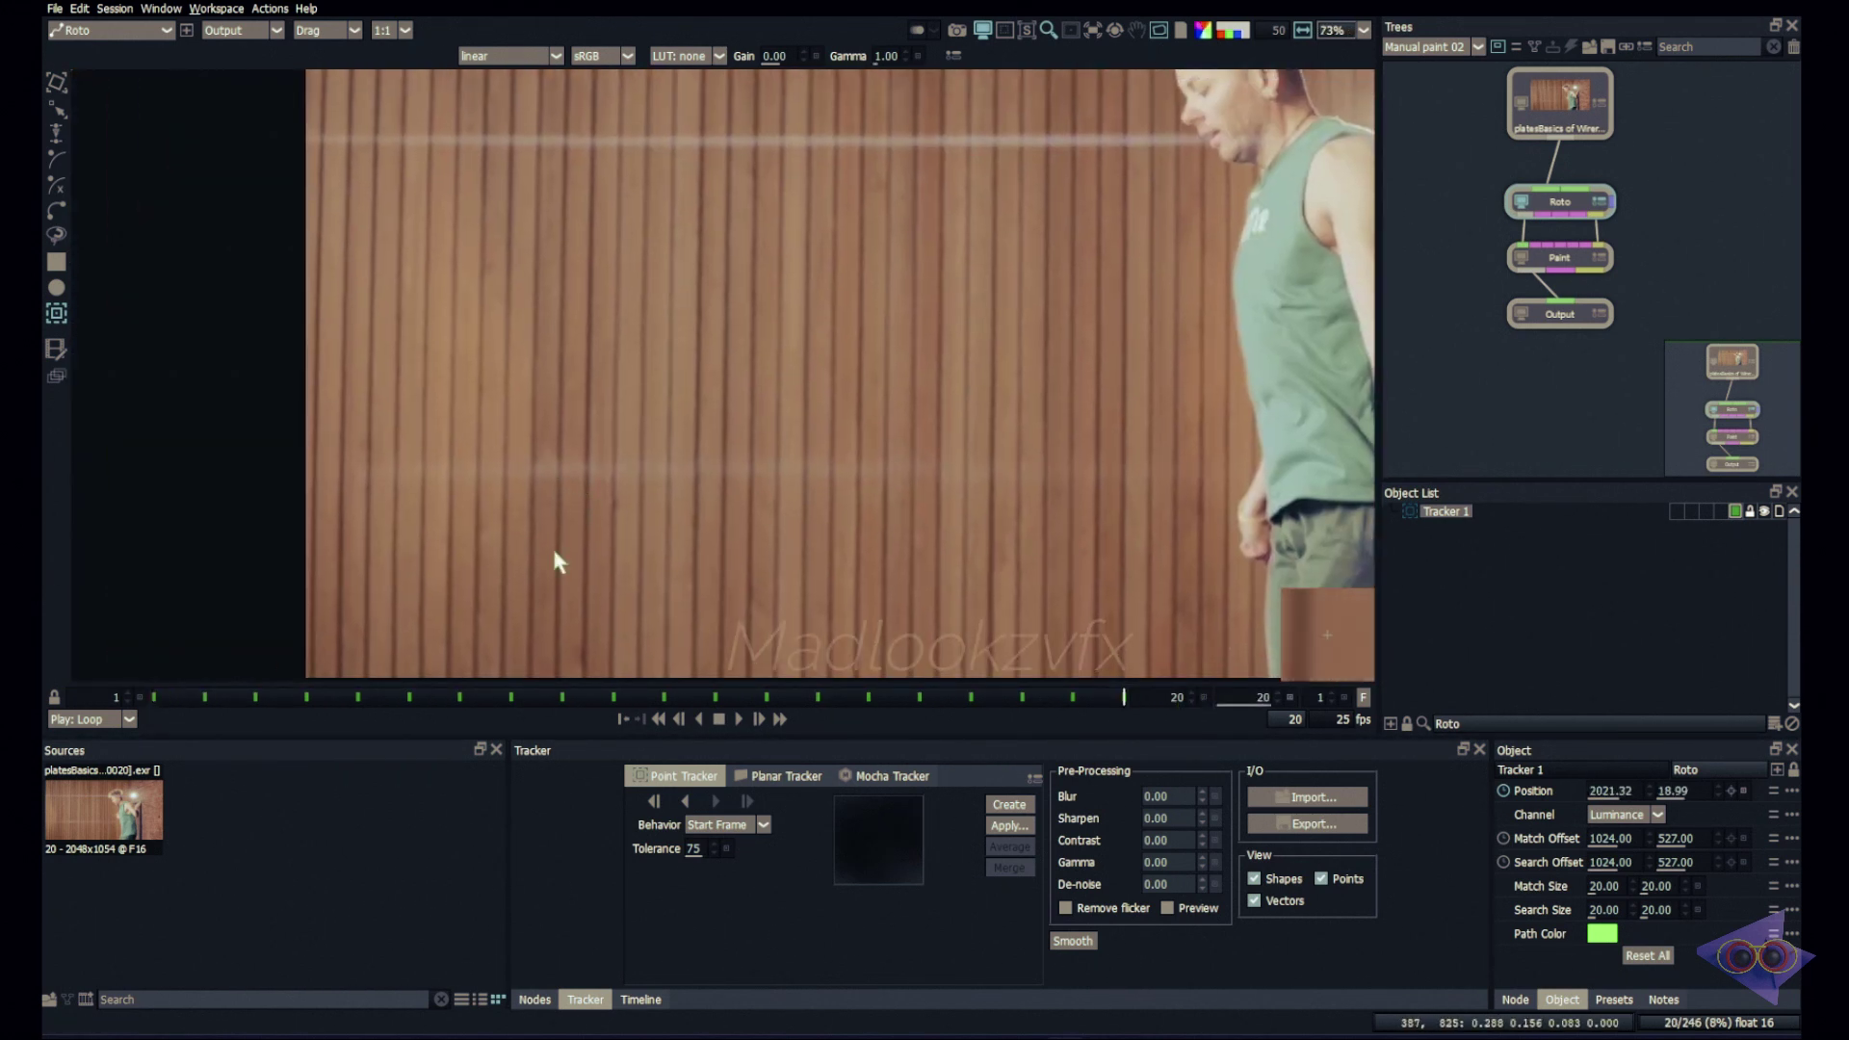
left_click_drag(322, 523, 294, 503)
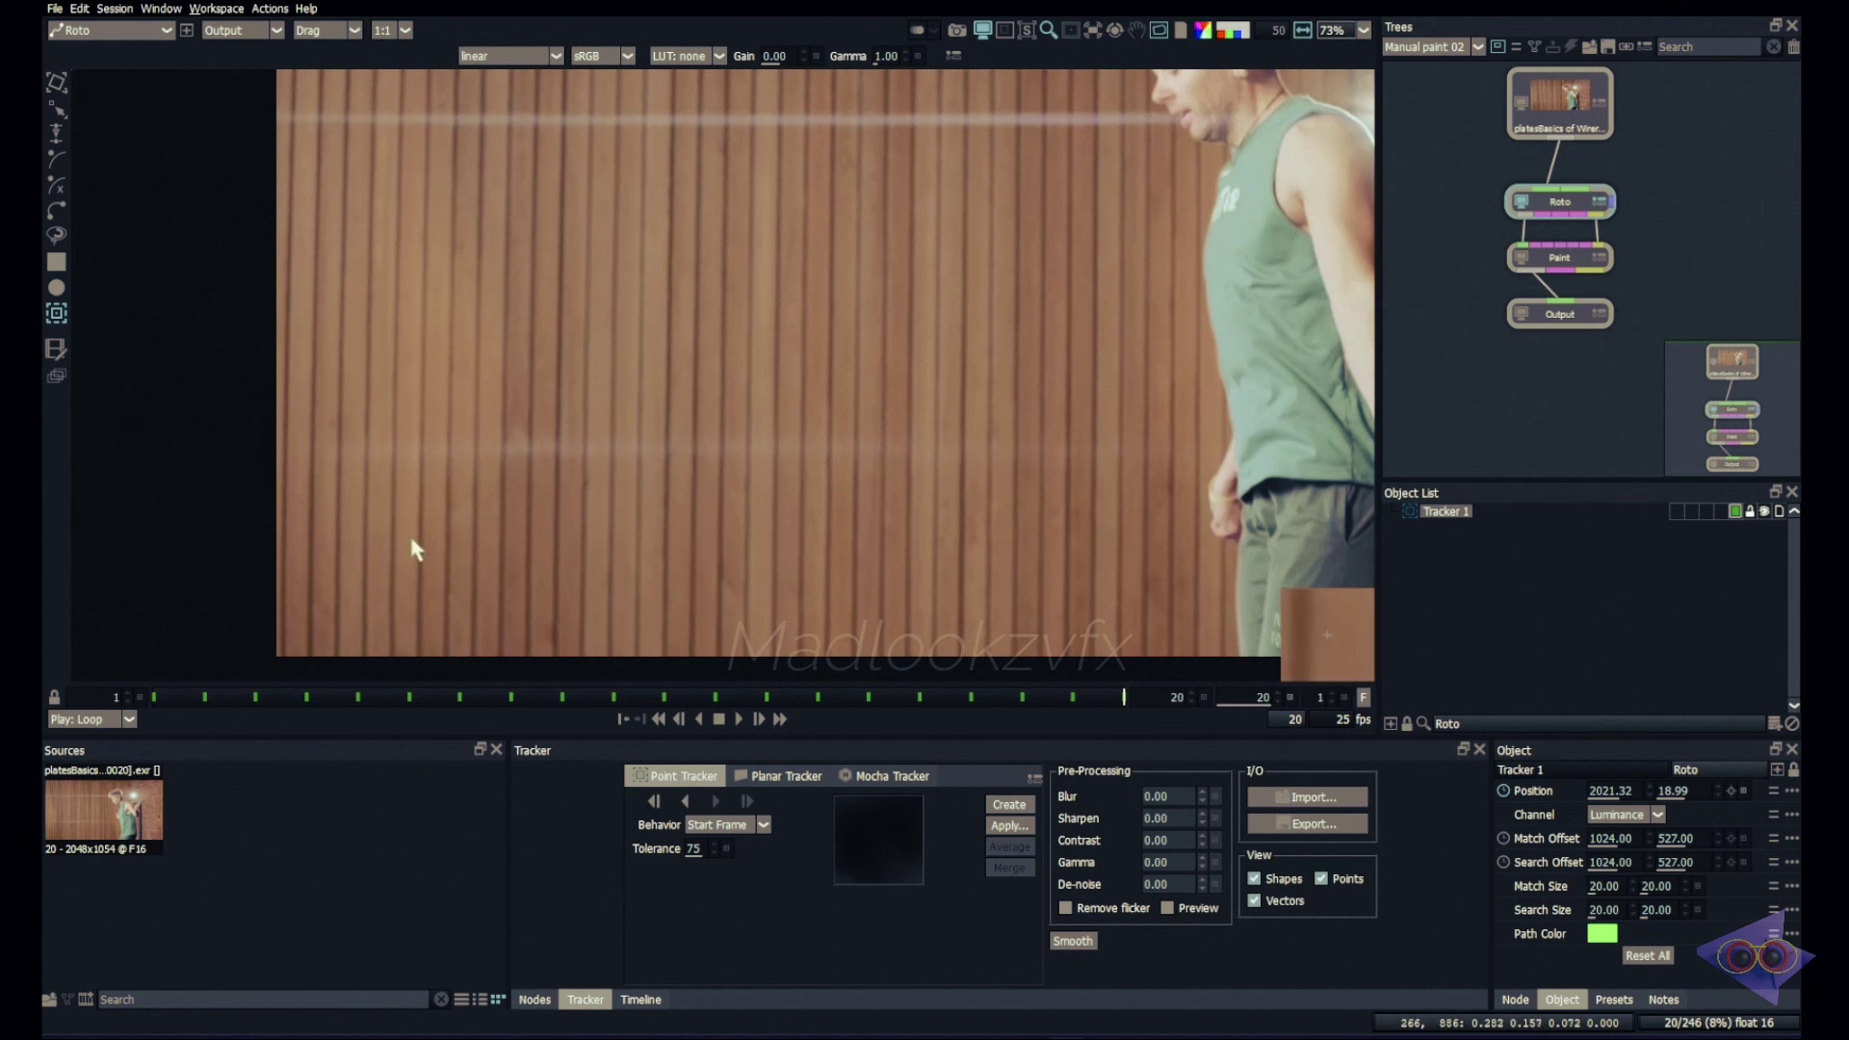
left_click(1168, 908)
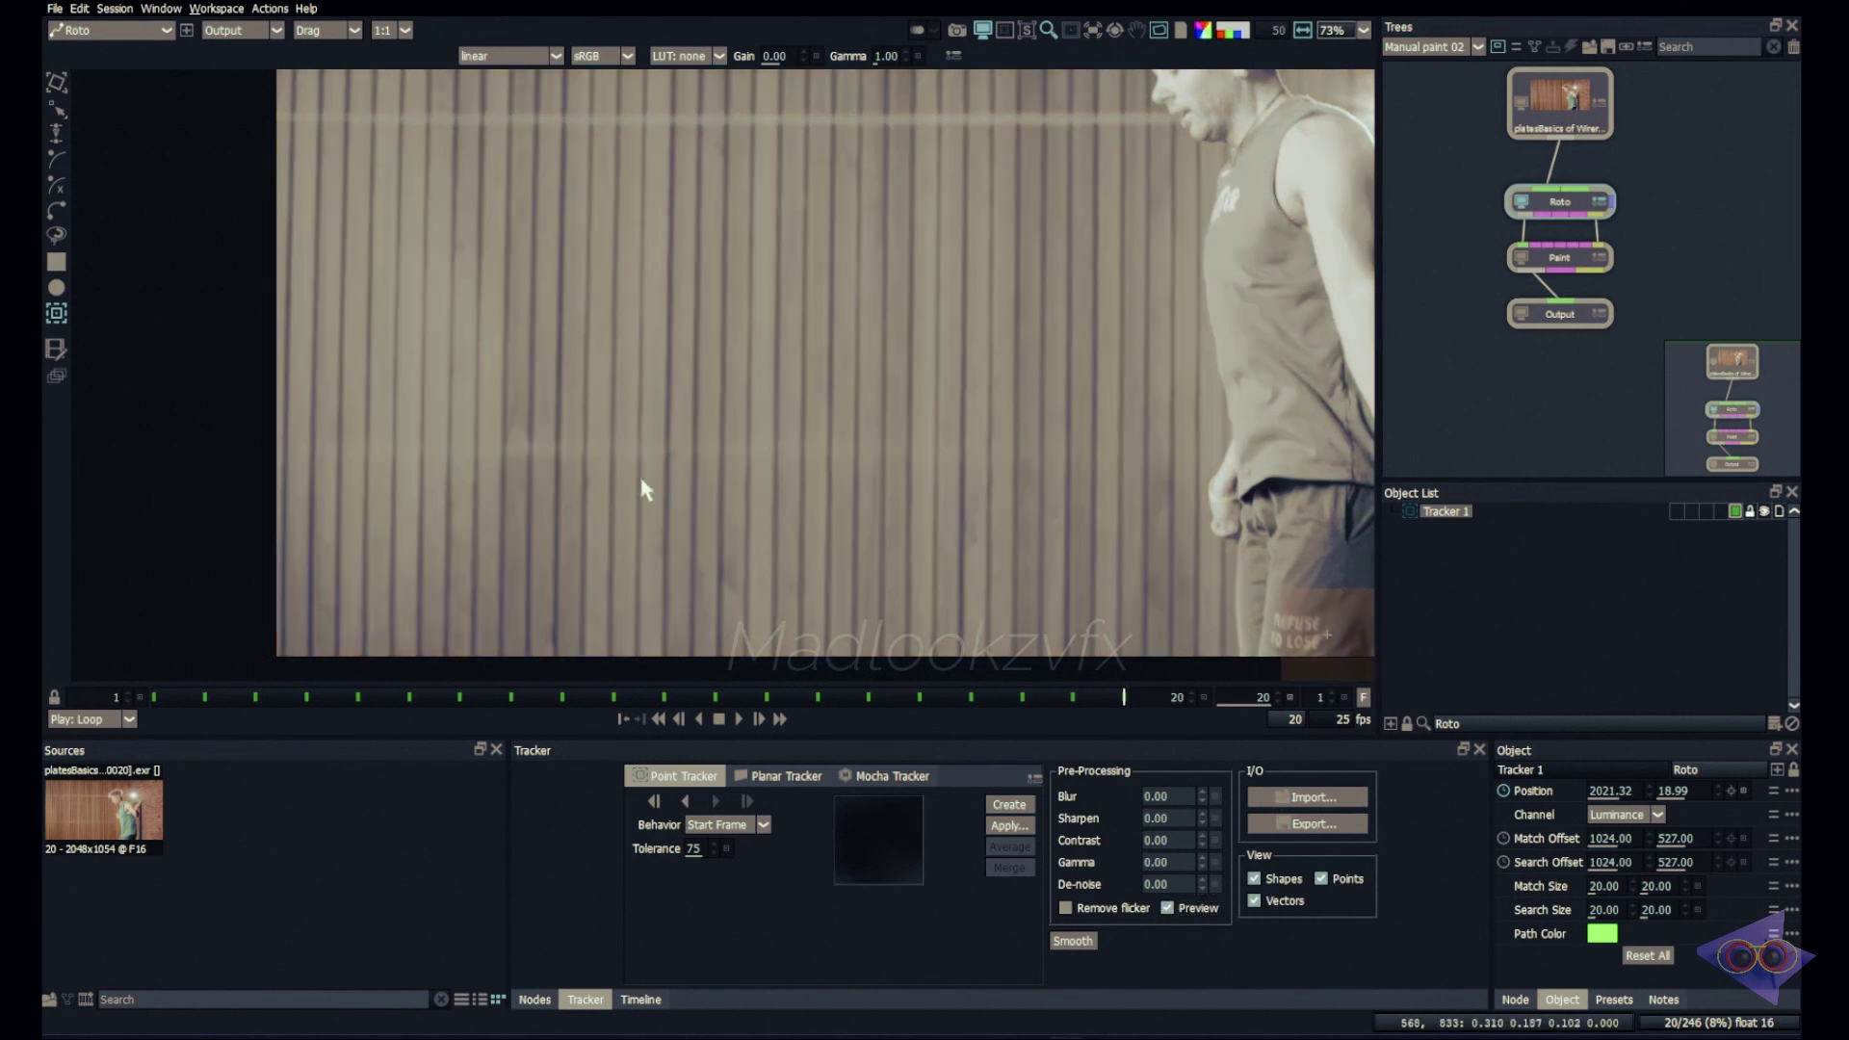
scroll(638, 471, "down", 2)
left_click_drag(573, 200, 560, 313)
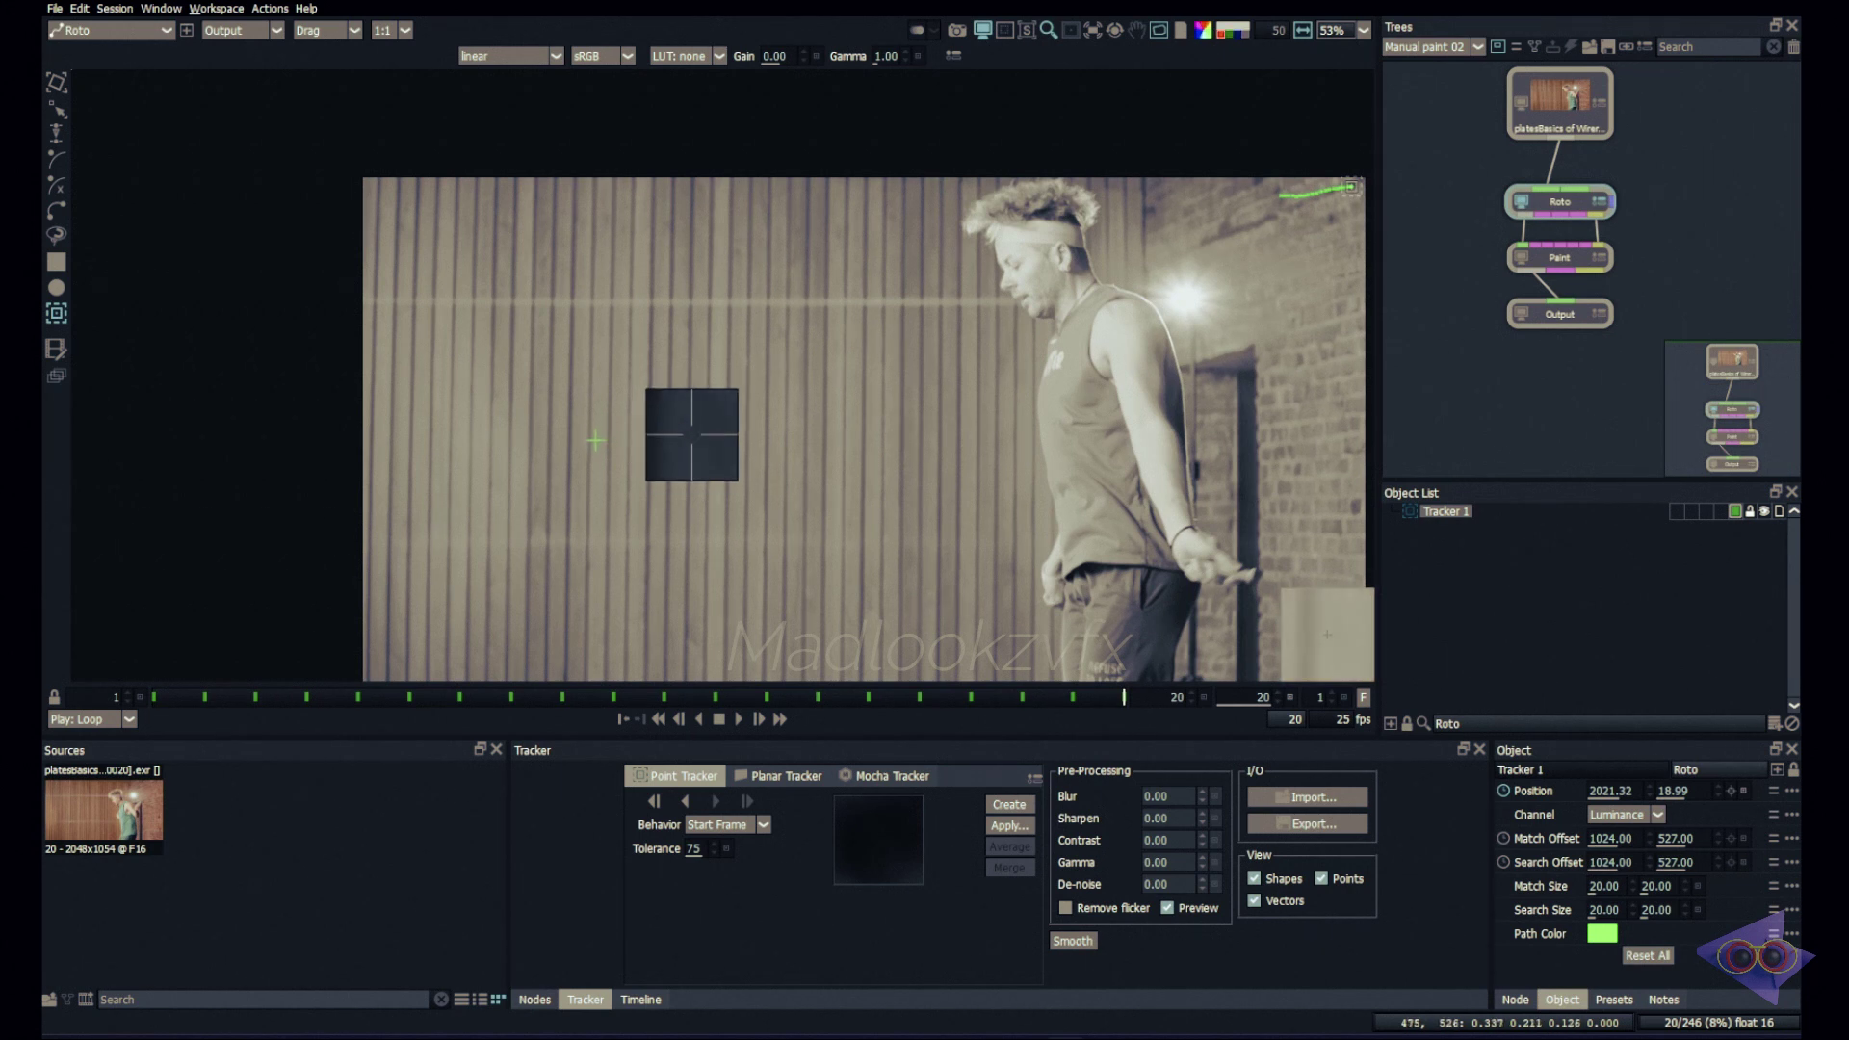
left_click(1173, 908)
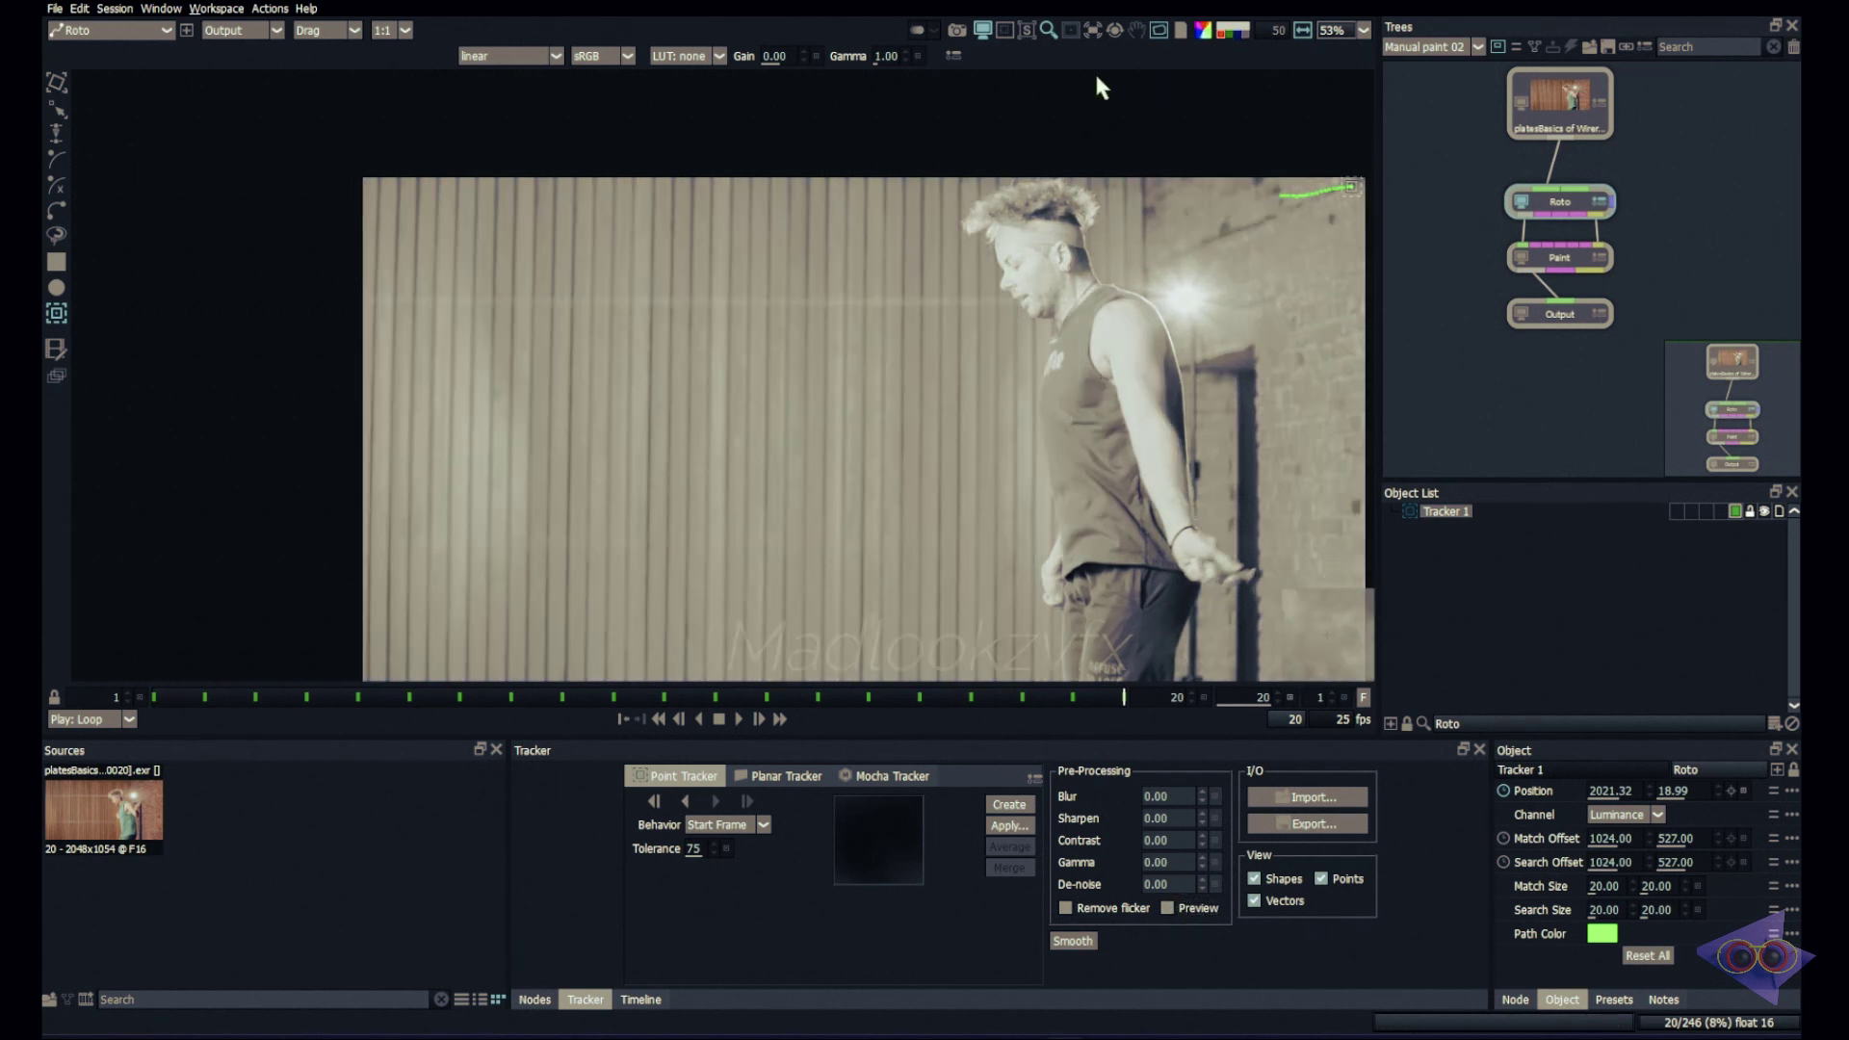
left_click(1232, 35)
left_click(1234, 31)
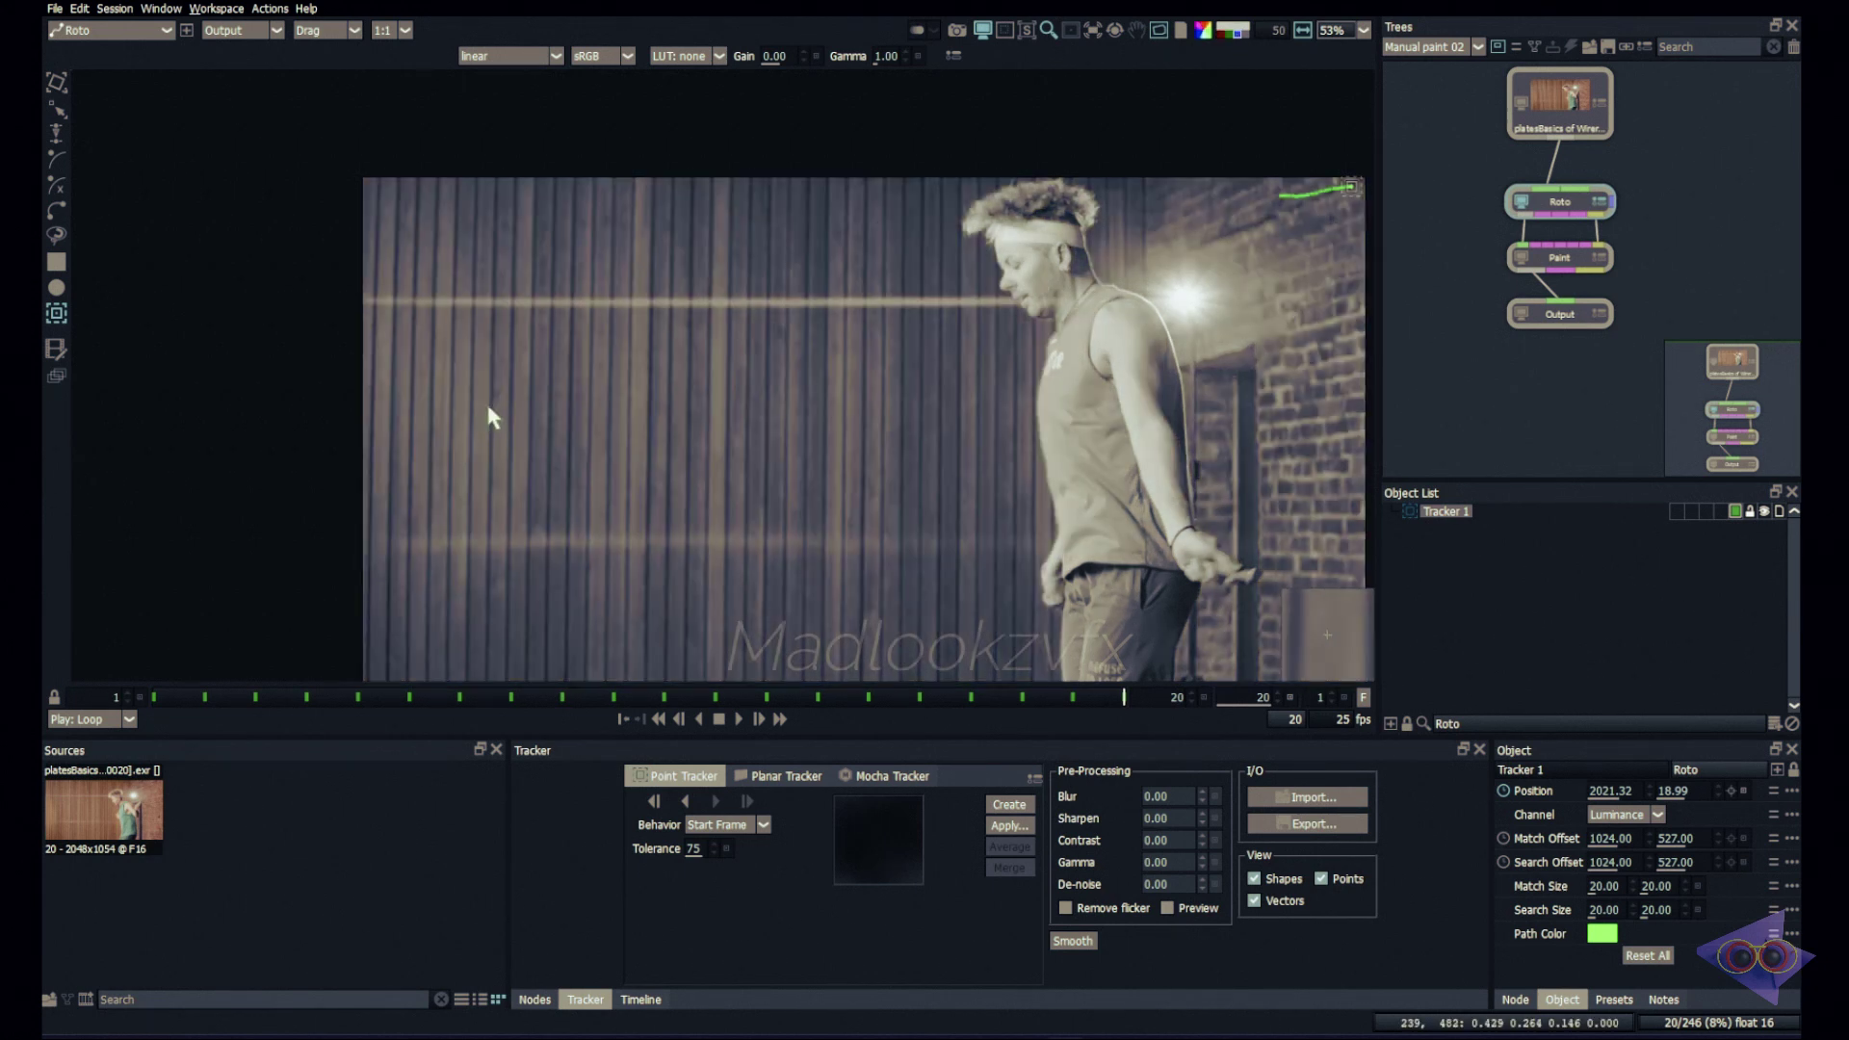
scroll(496, 395, "up", 3)
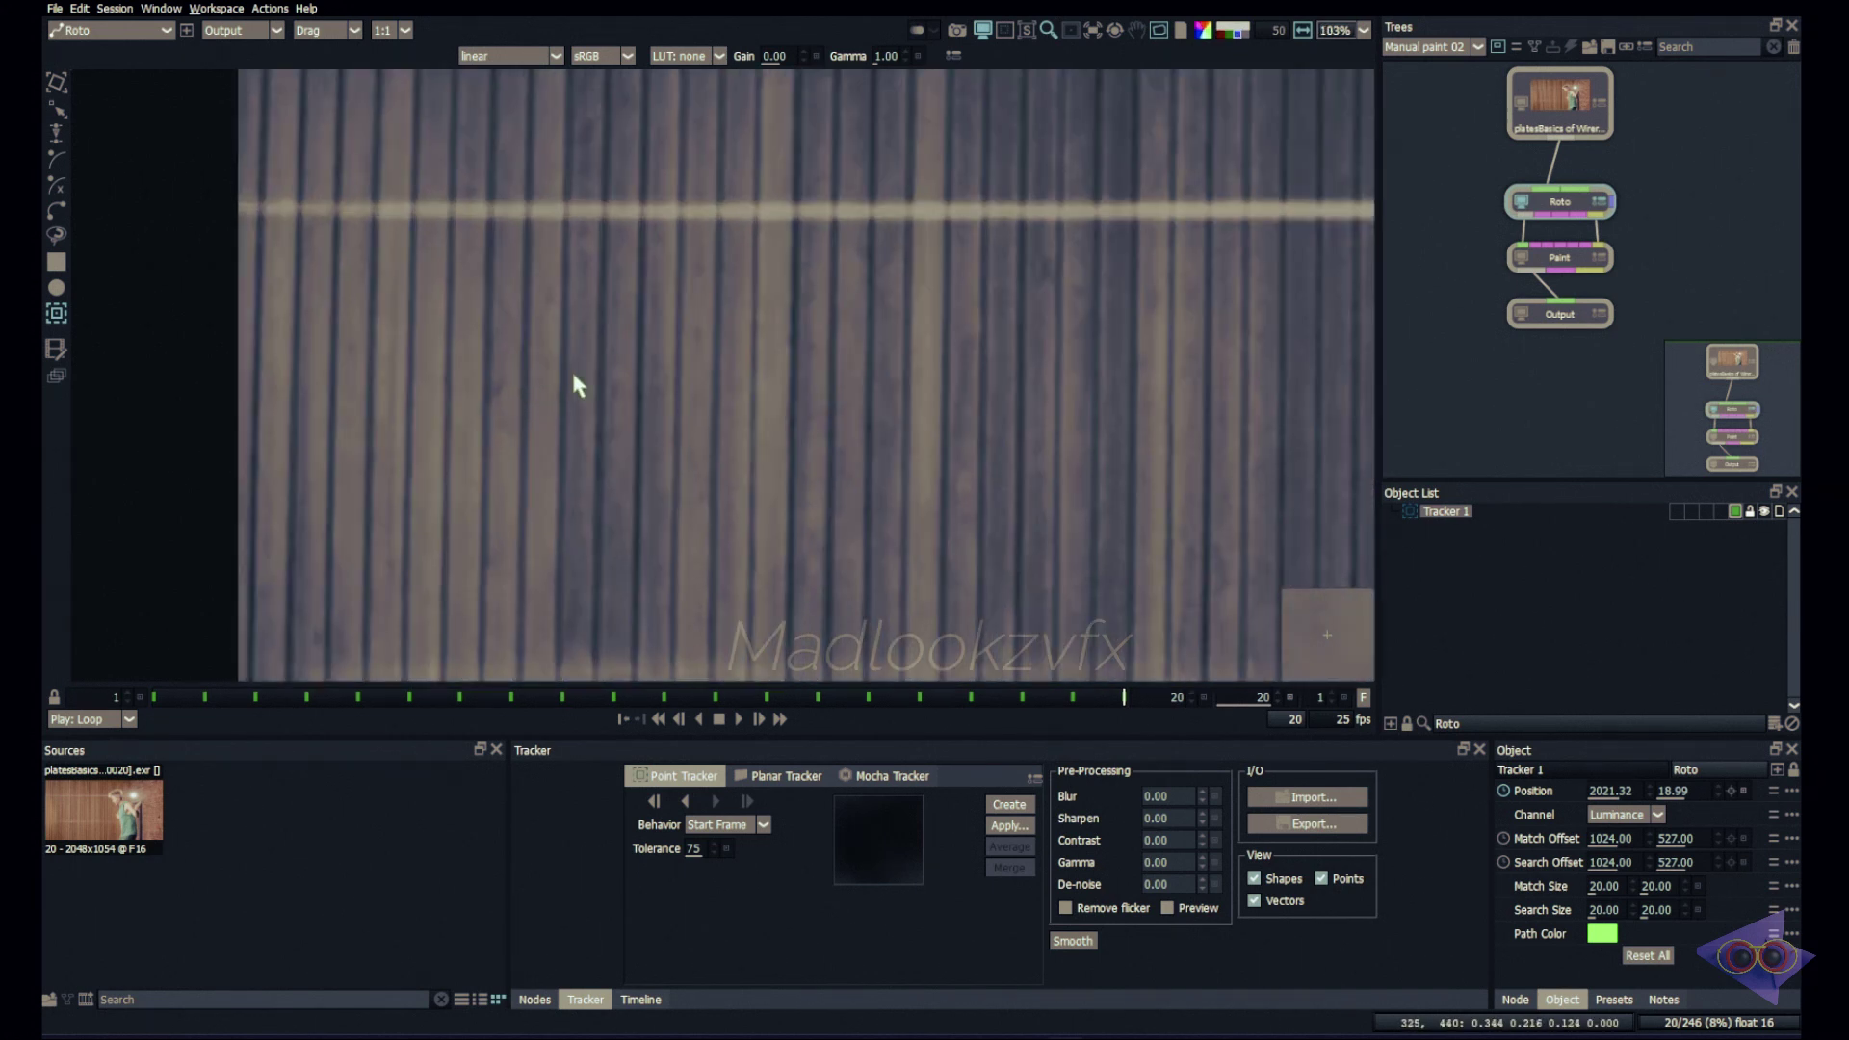
left_click(1236, 34)
Create a second point tracker on the wood panelling with a match size of 35.66 by 55.12, and track it backward to frame 1
scroll(458, 390, "up", 1)
left_click(505, 385)
left_click_drag(517, 407, 525, 417)
left_click(687, 800)
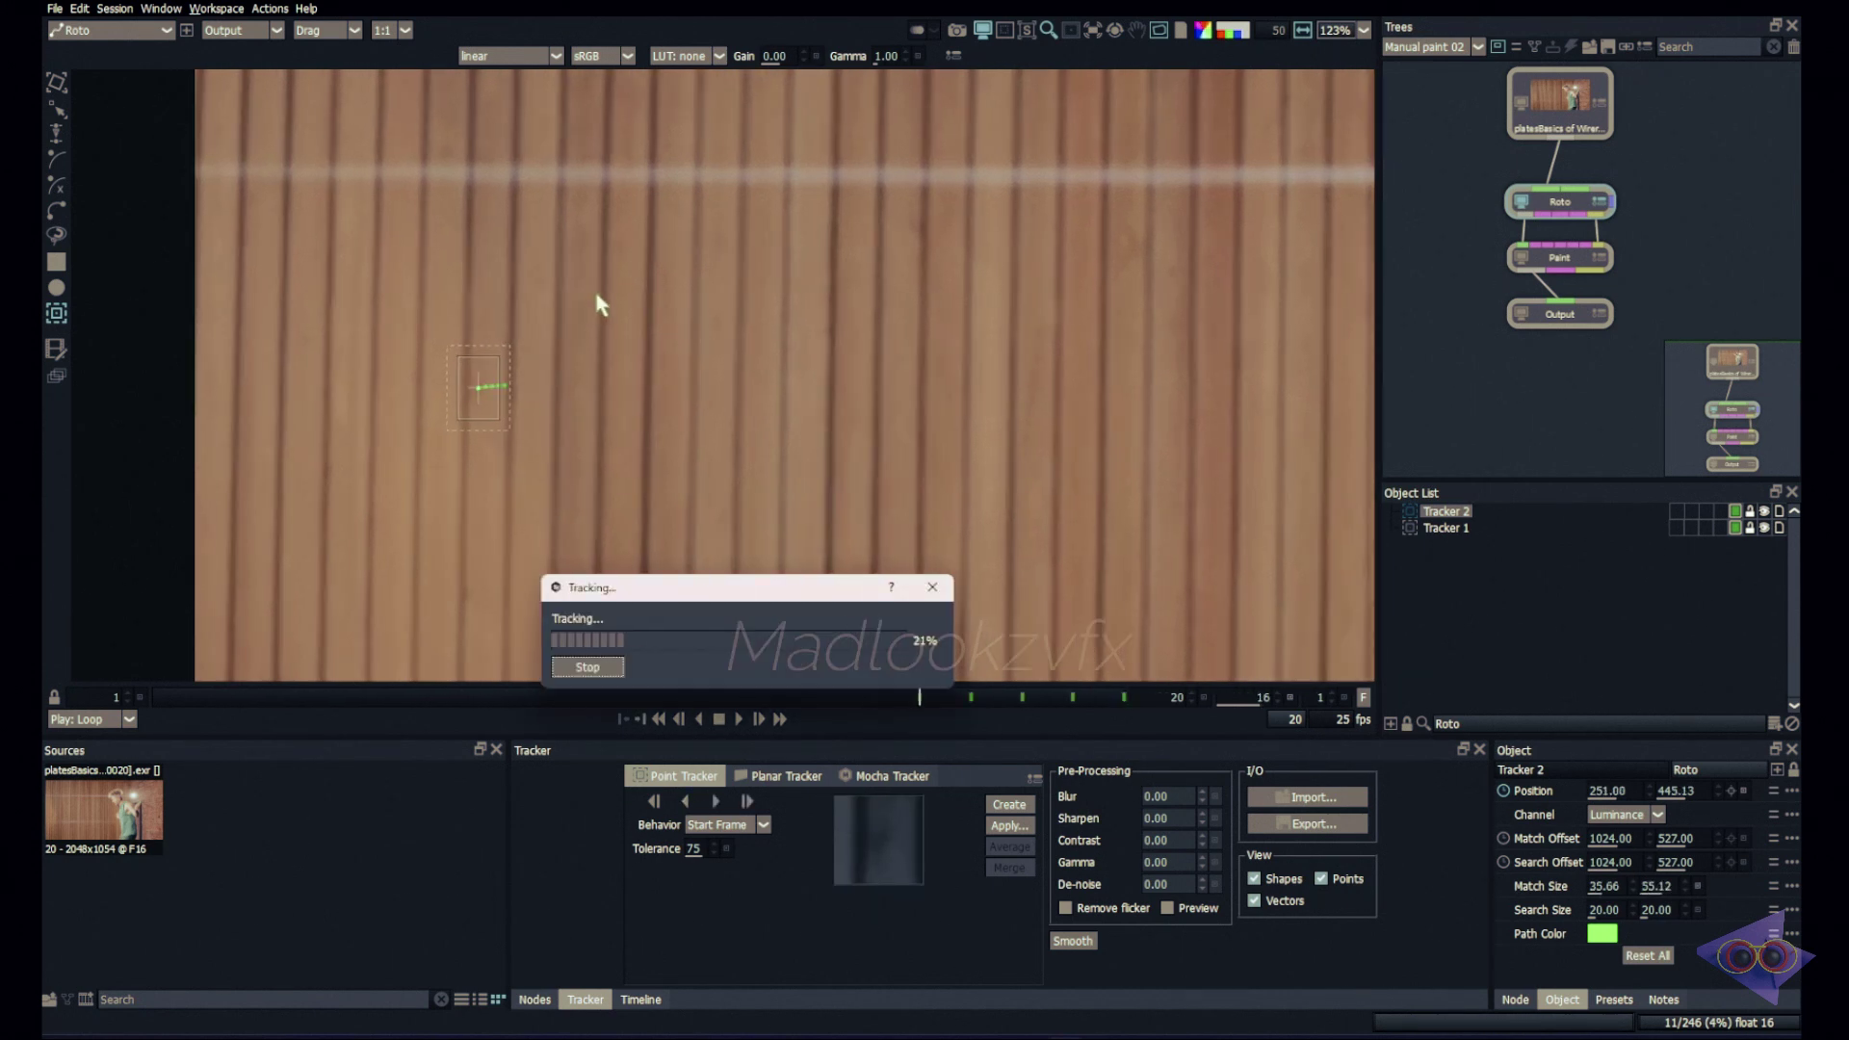
left_click_drag(349, 692, 1009, 638)
key("Home")
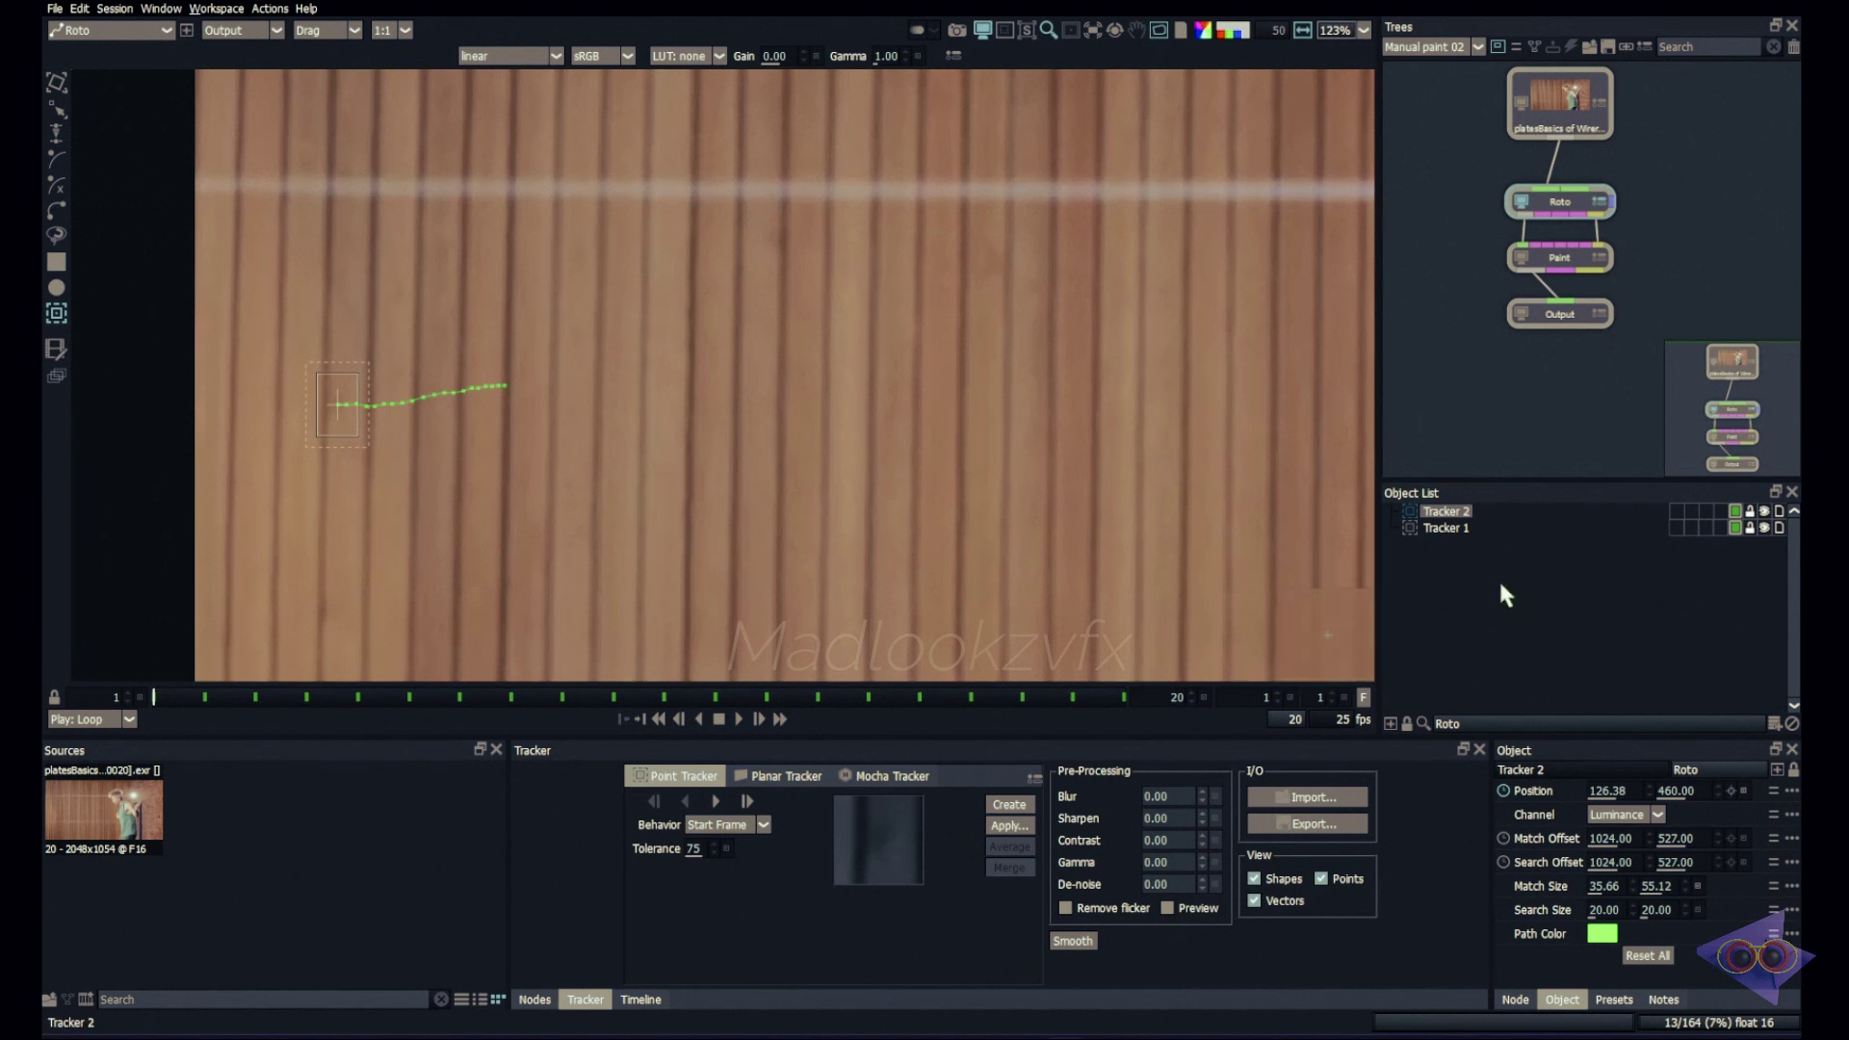
Create a layer and match-move it with both trackers, using position, scaling and rotation
left_click(1391, 723)
left_click(1460, 541, "shift")
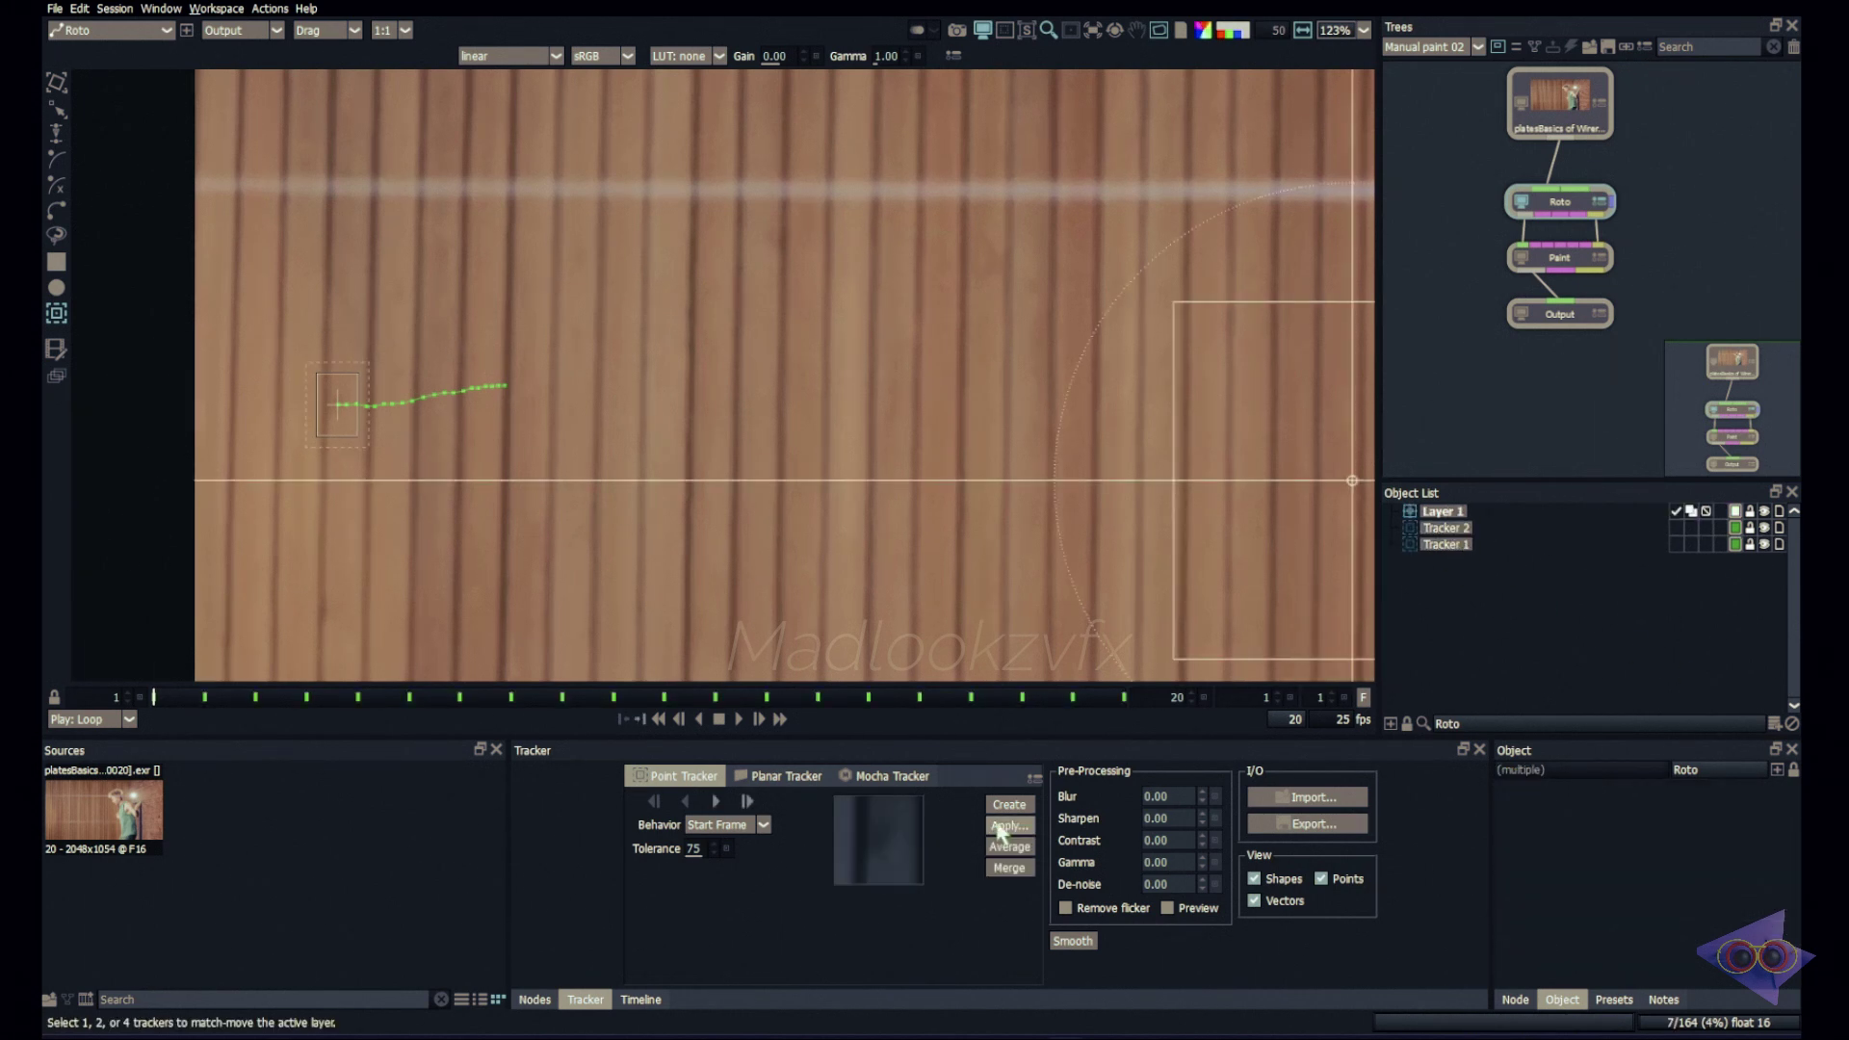
left_click(1009, 825)
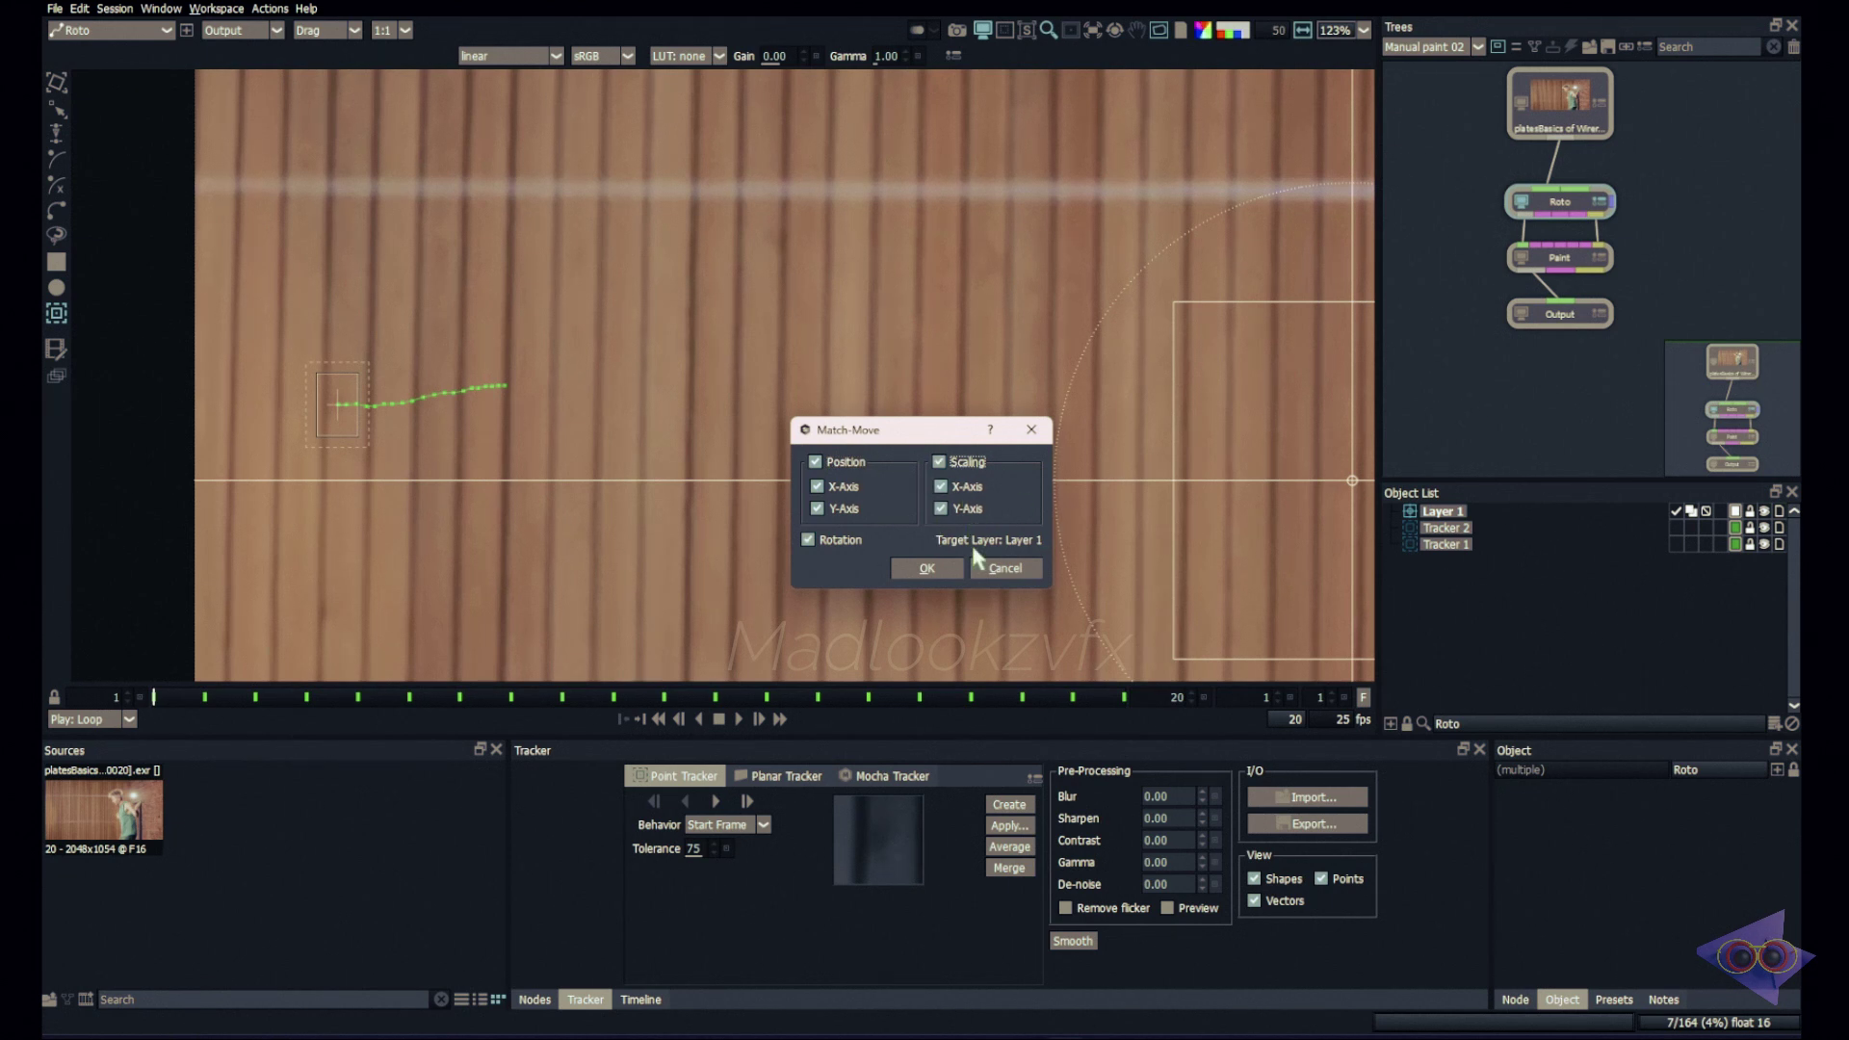
left_click(925, 567)
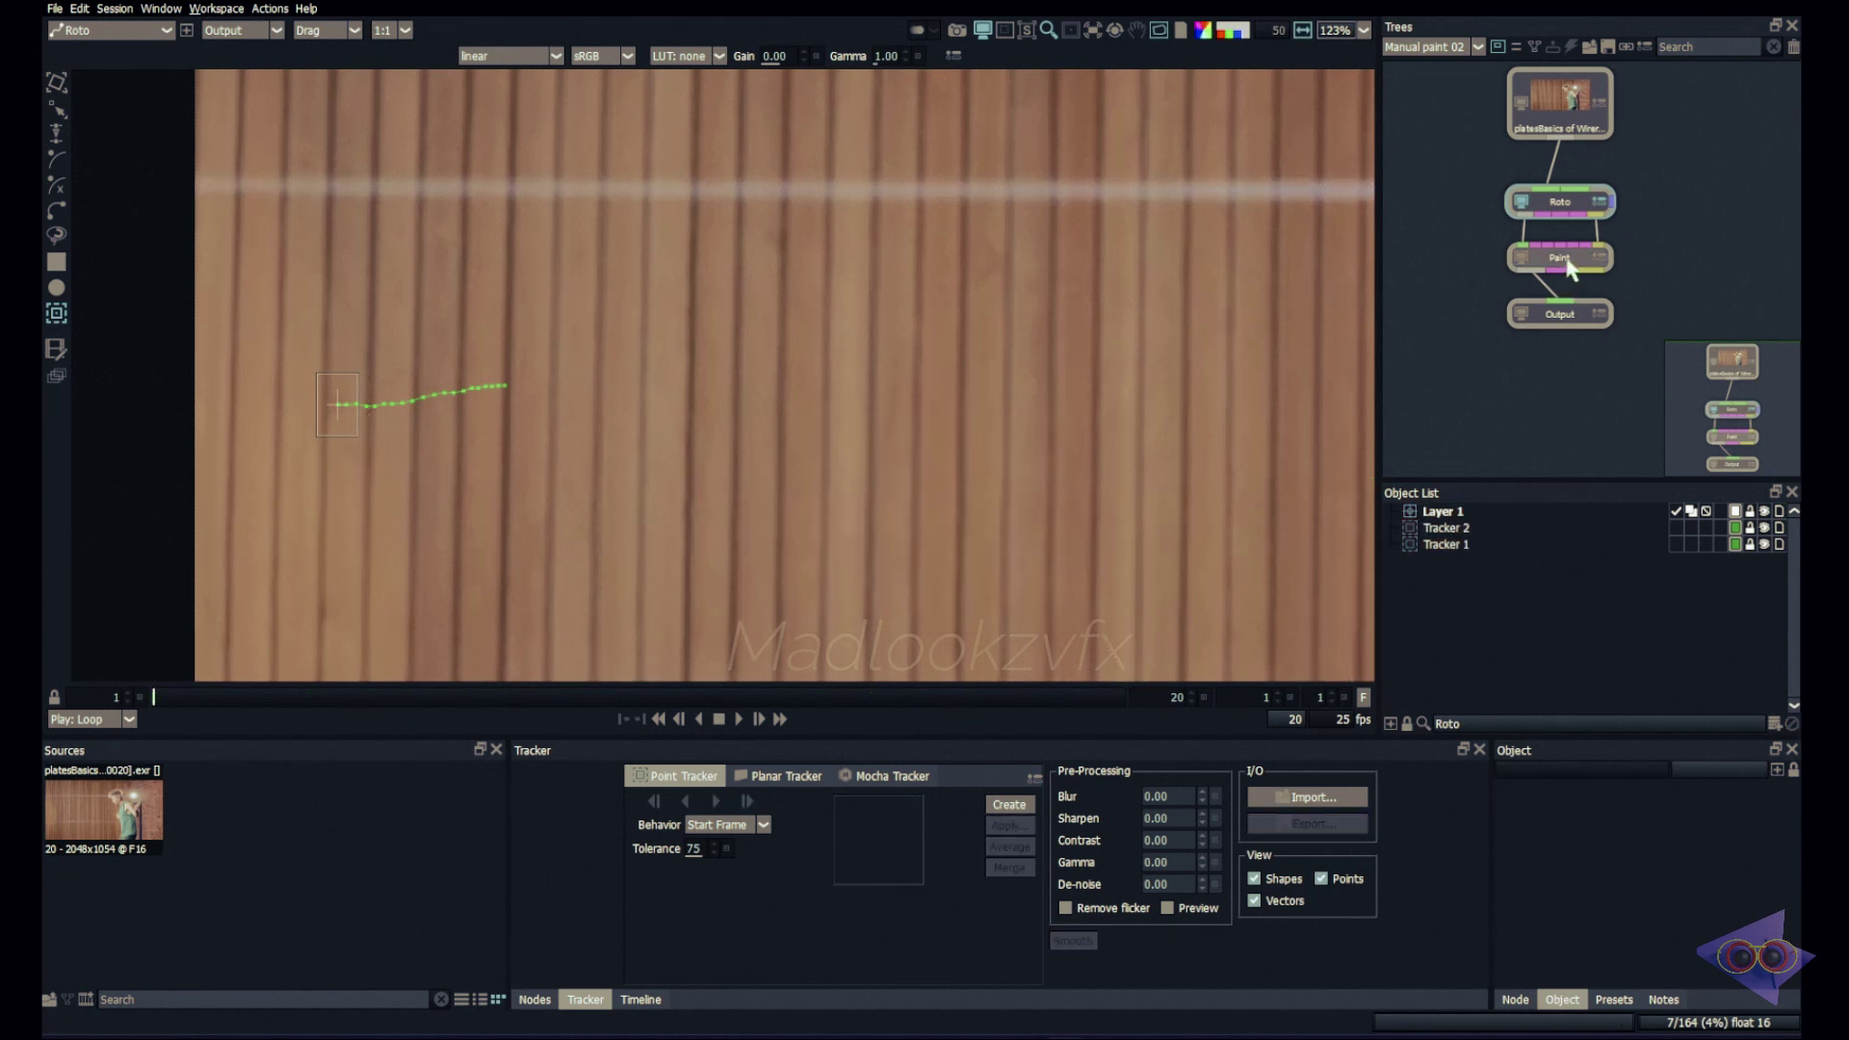
Set the Paint node's transform to Layer 1
left_click(1568, 264)
left_click(1406, 912)
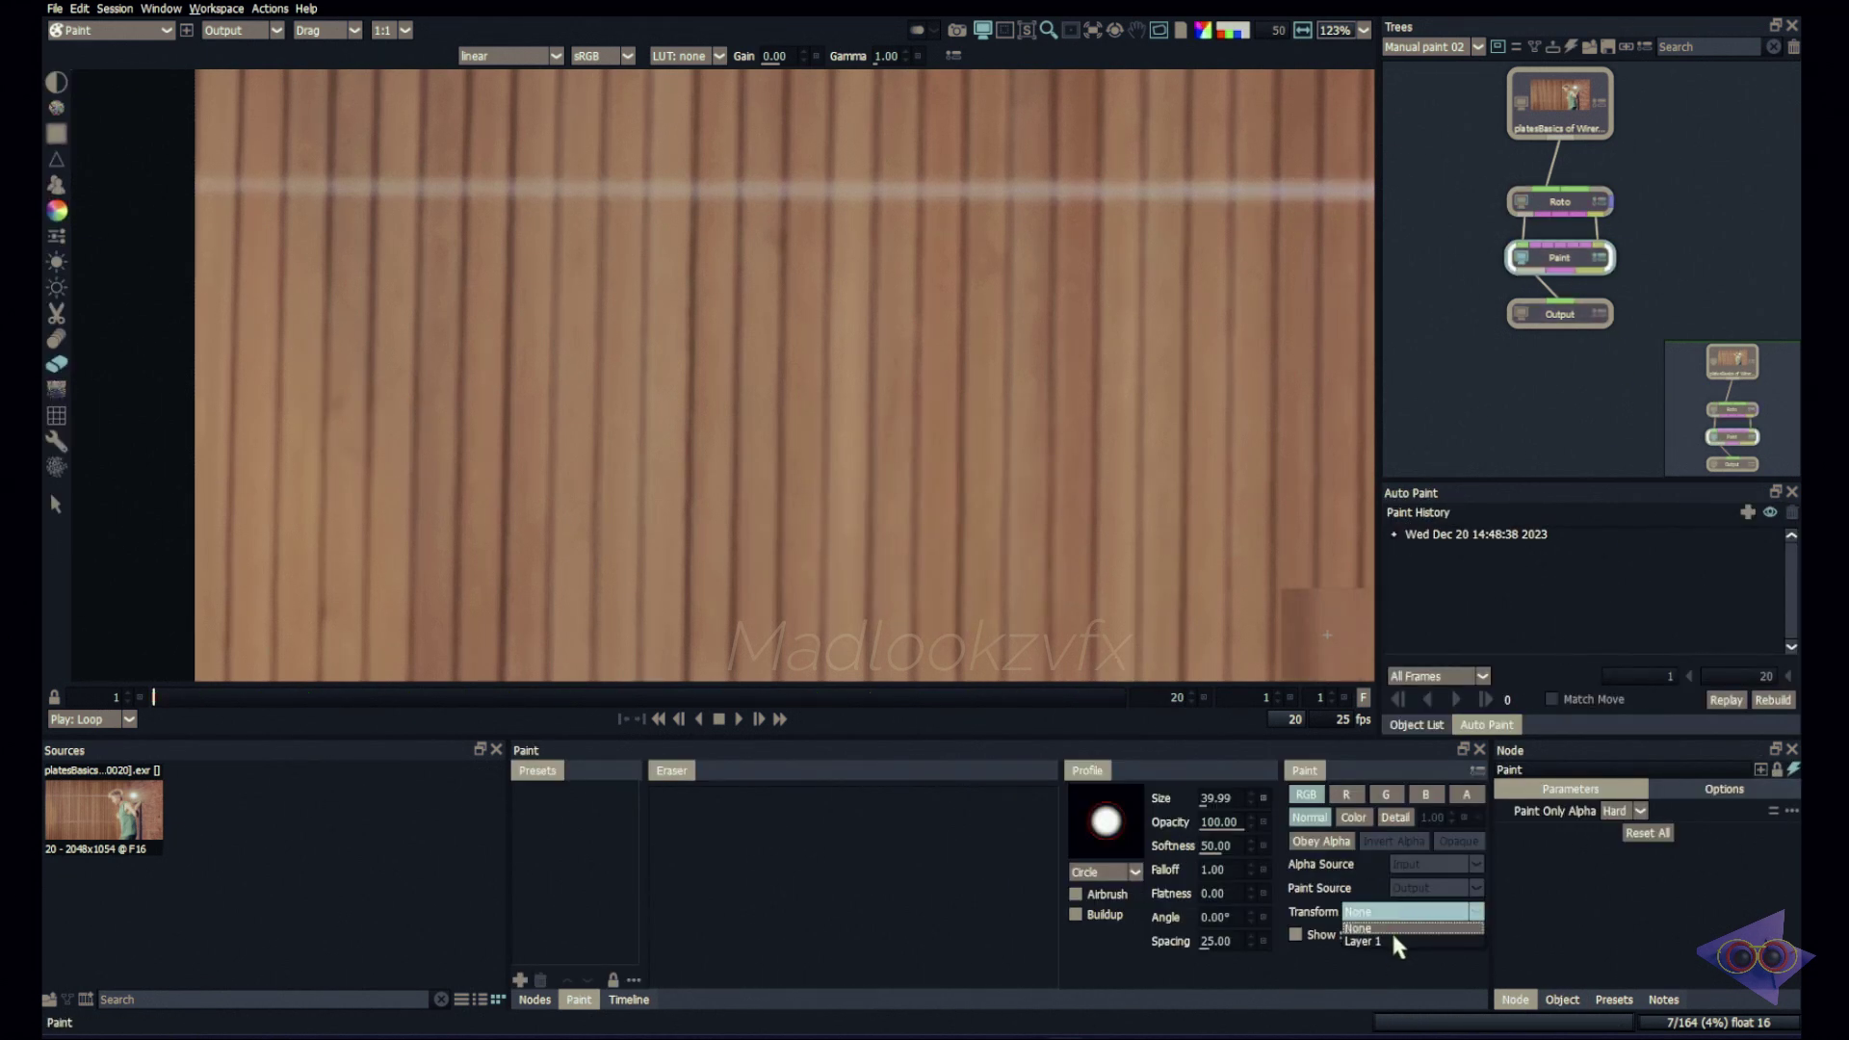
left_click(1387, 939)
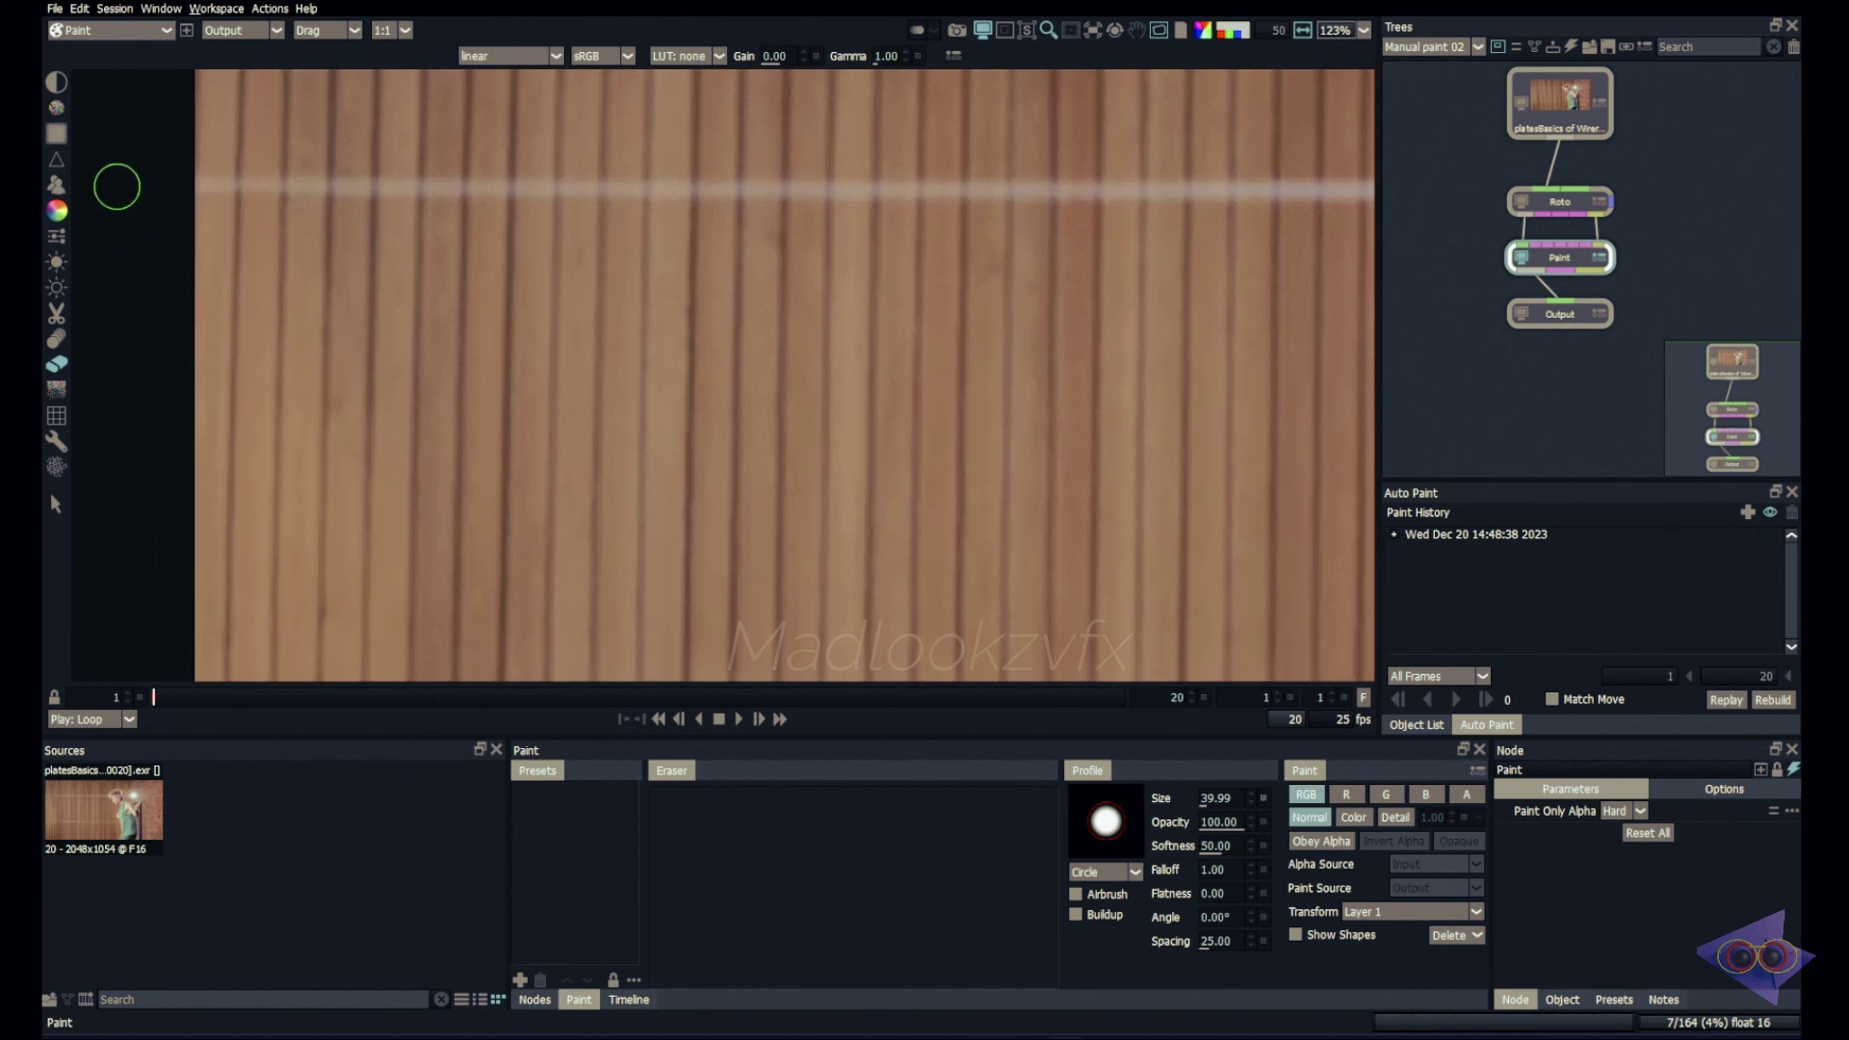
On frame 2, choose the Clone brush, reset its settings and enable Source Match Move
left_click(57, 185)
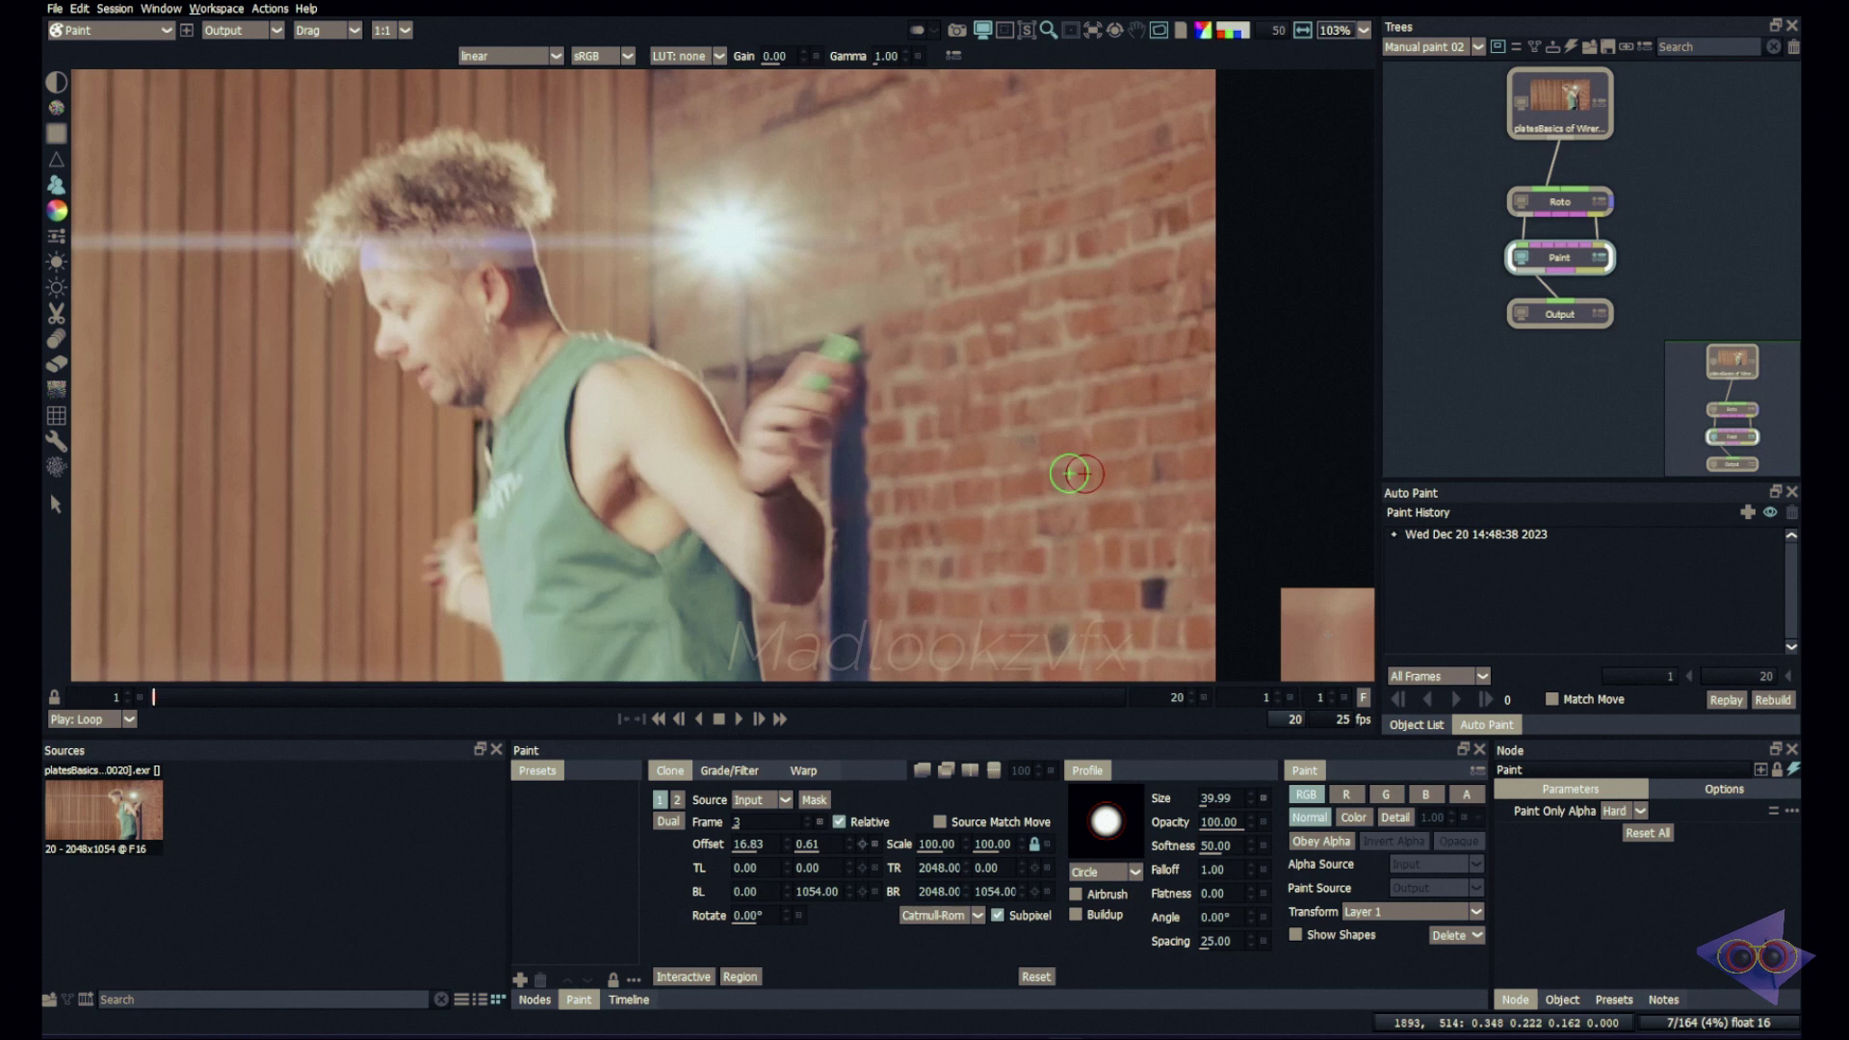
left_click_drag(1021, 527, 972, 546)
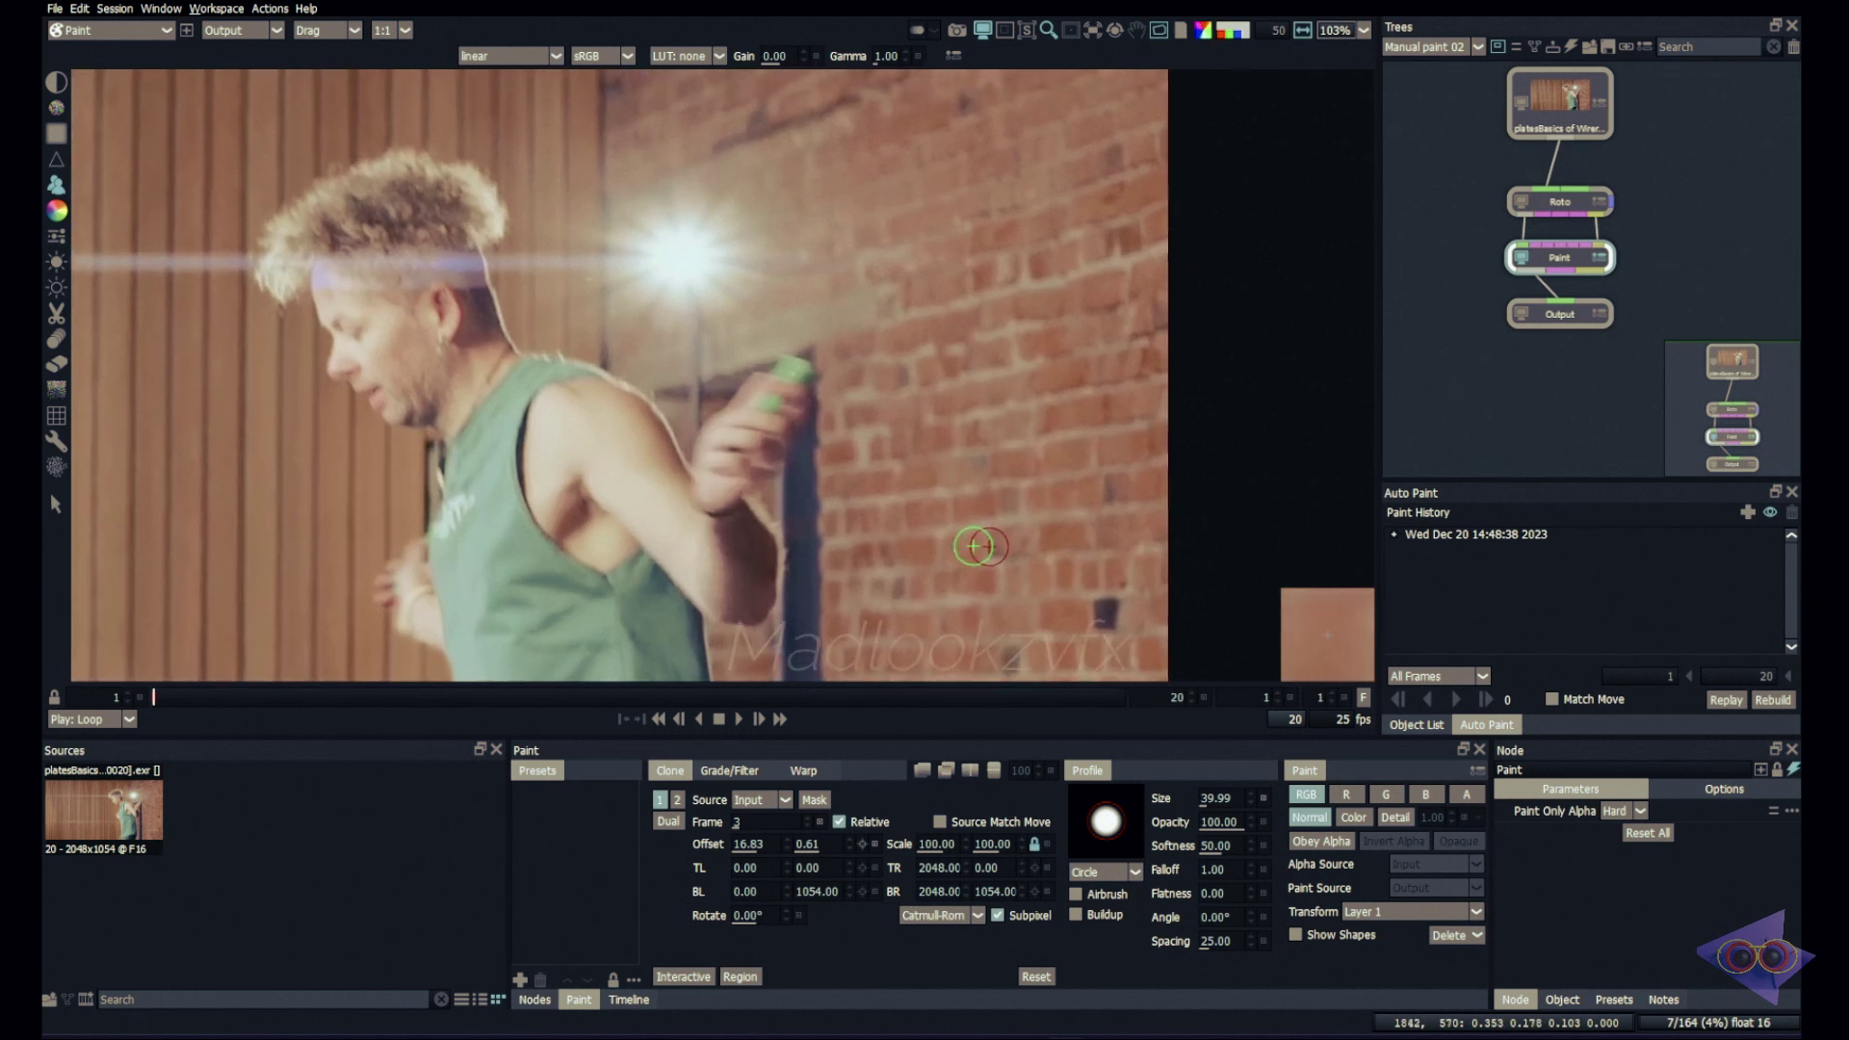
left_click(207, 699)
scroll(915, 472, "up", 2)
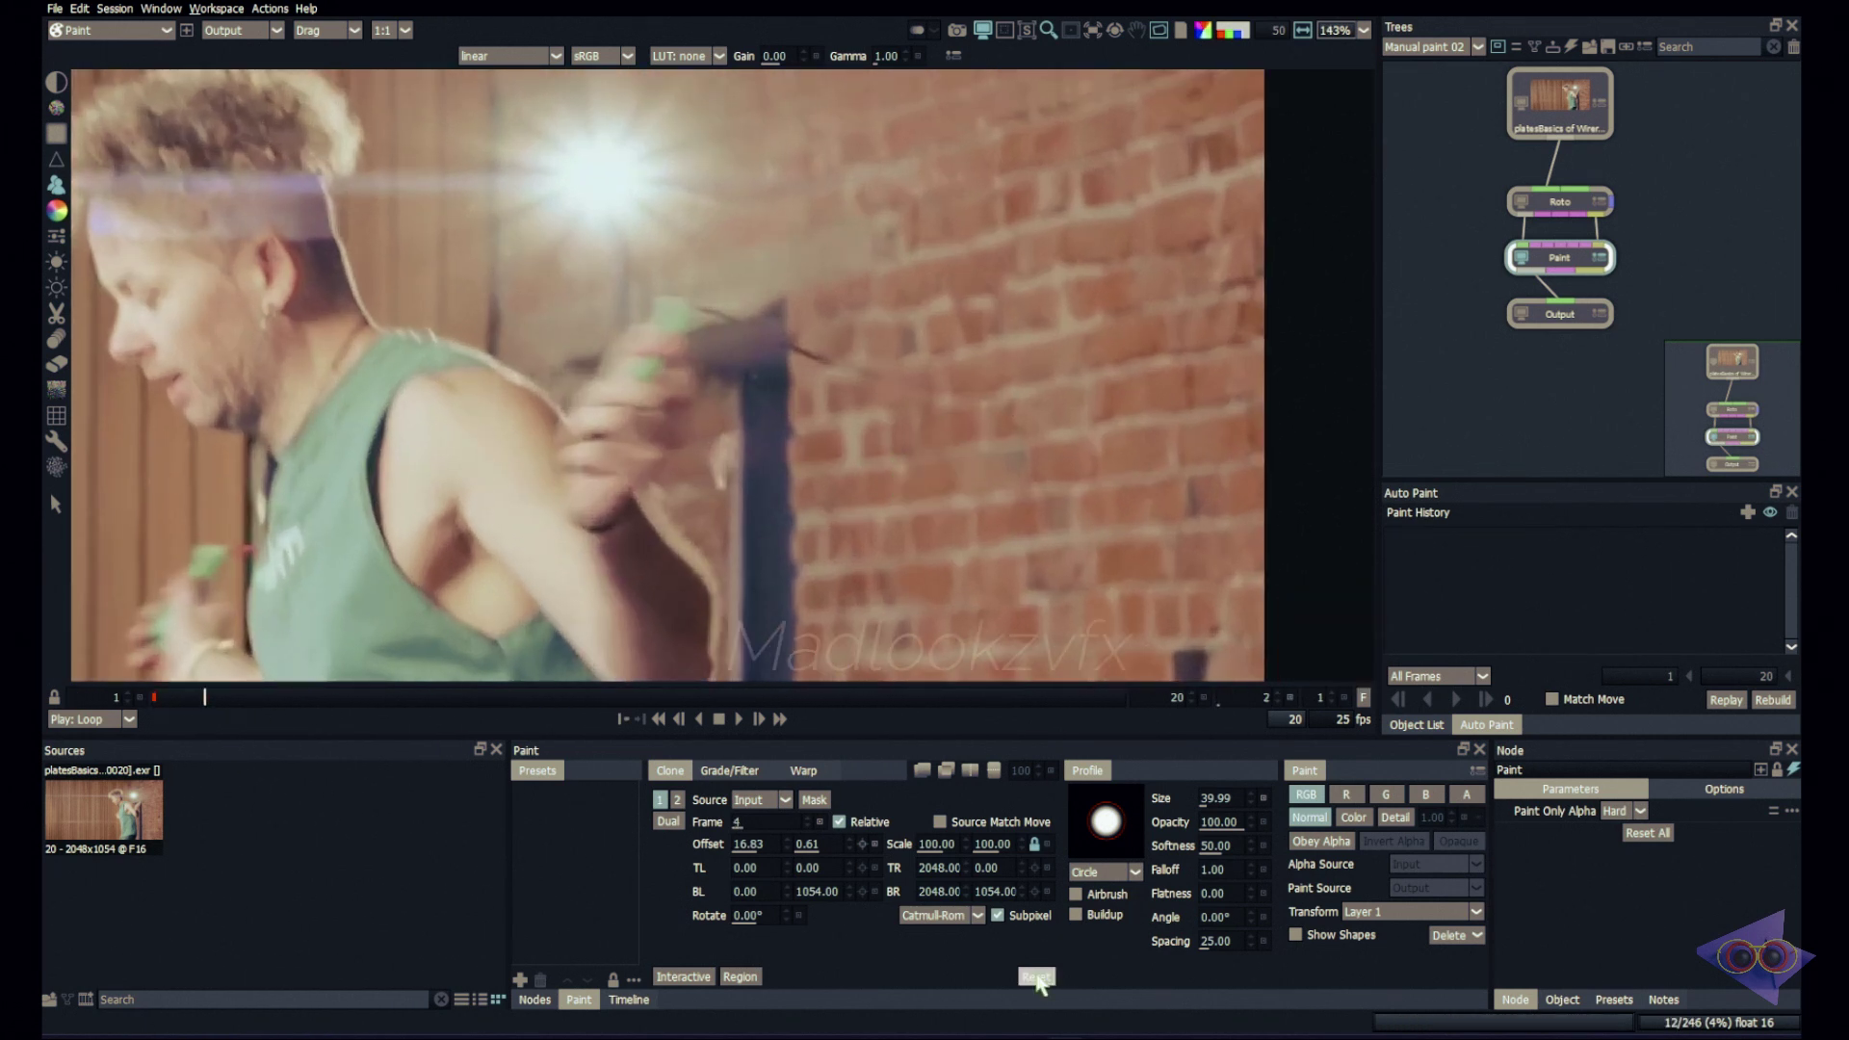
left_click(1036, 977)
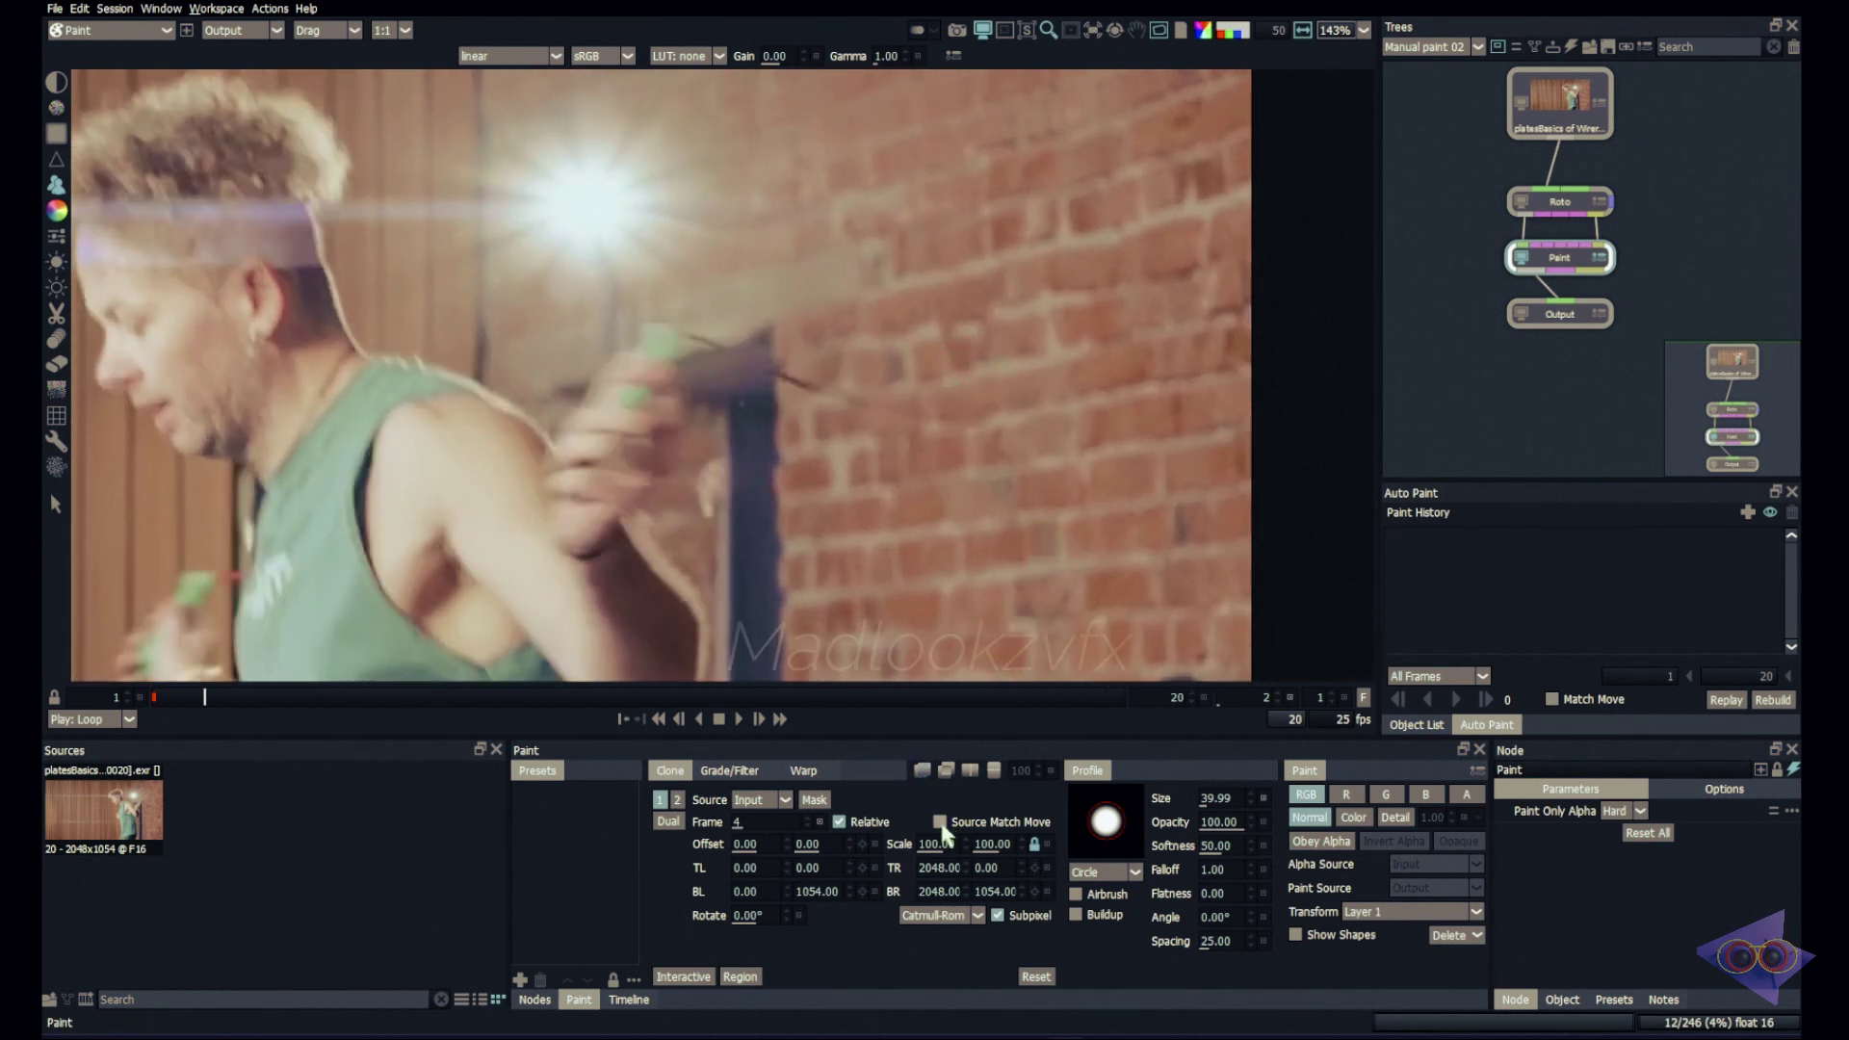
left_click(939, 822)
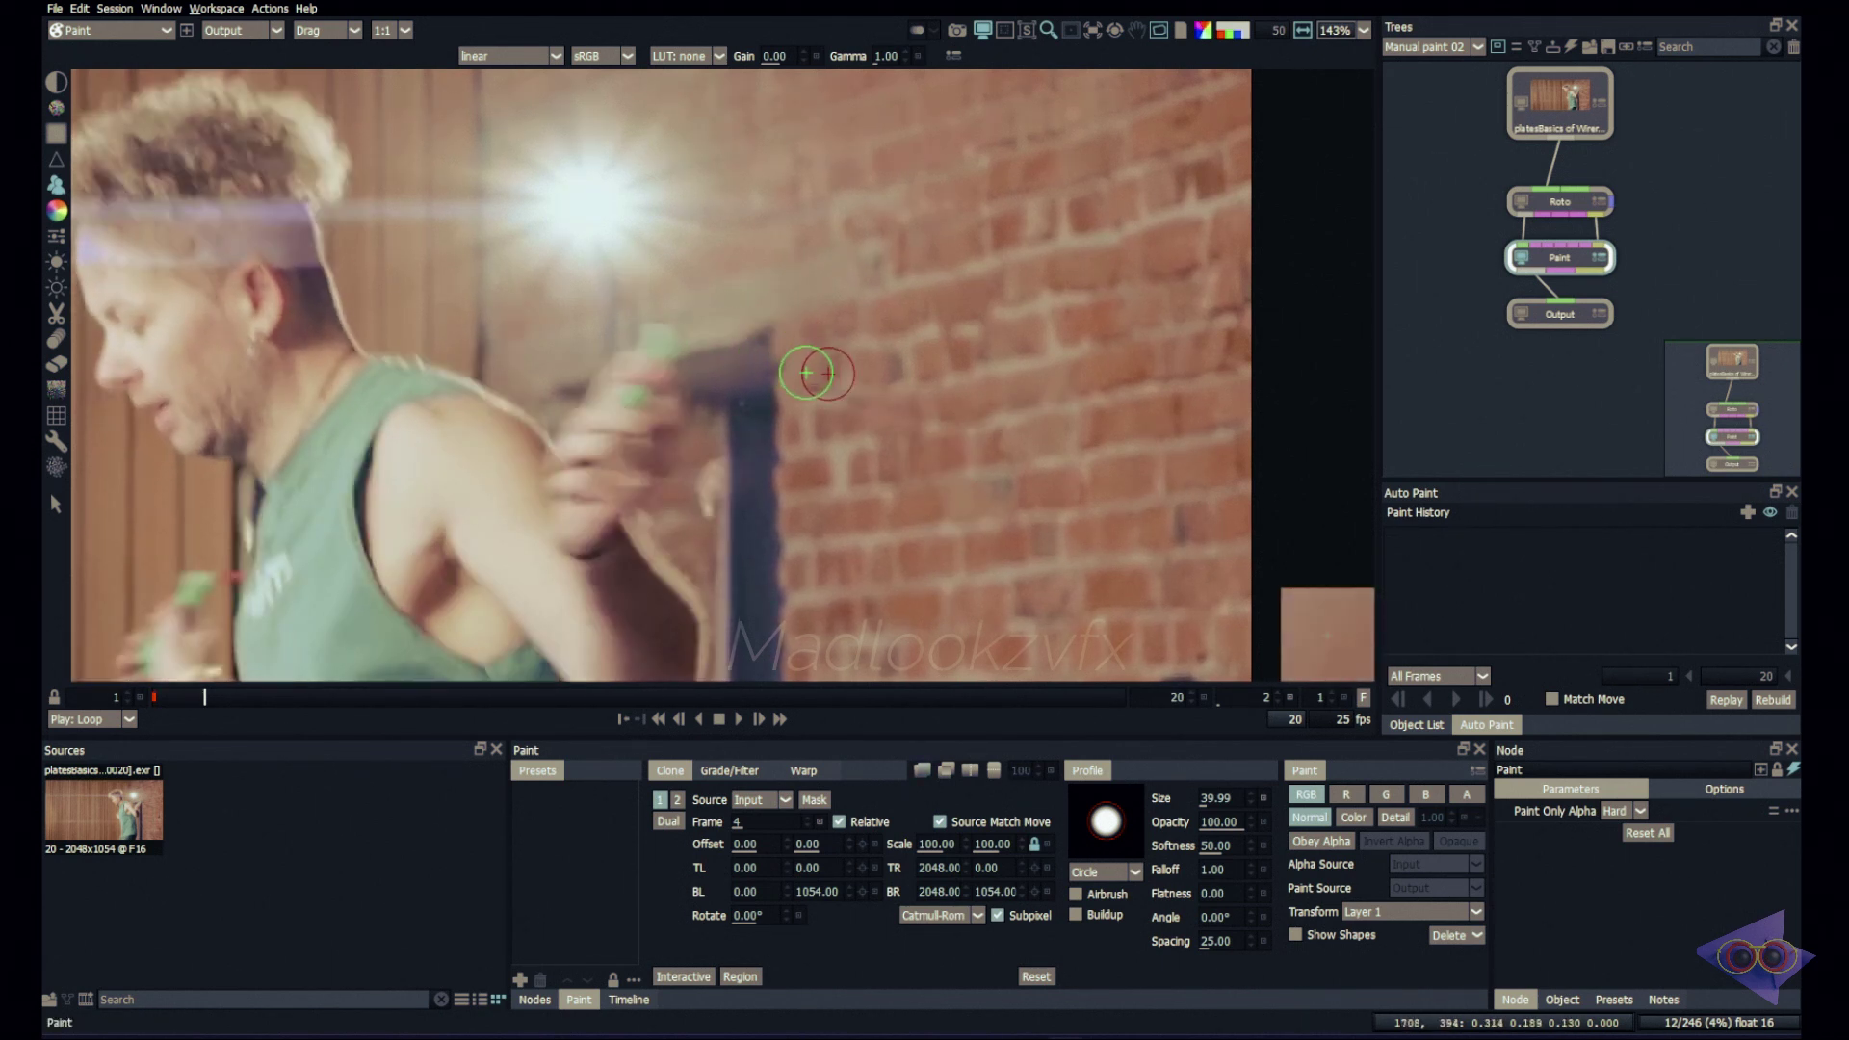
Clone out the rope between the brick wall and the raised hand on frame 2, comparing with the neighbouring frame
mouse_move(807, 372)
left_mouse_down()
mouse_move(748, 365)
mouse_move(722, 309)
left_mouse_up()
scroll(1019, 471, "down", 2)
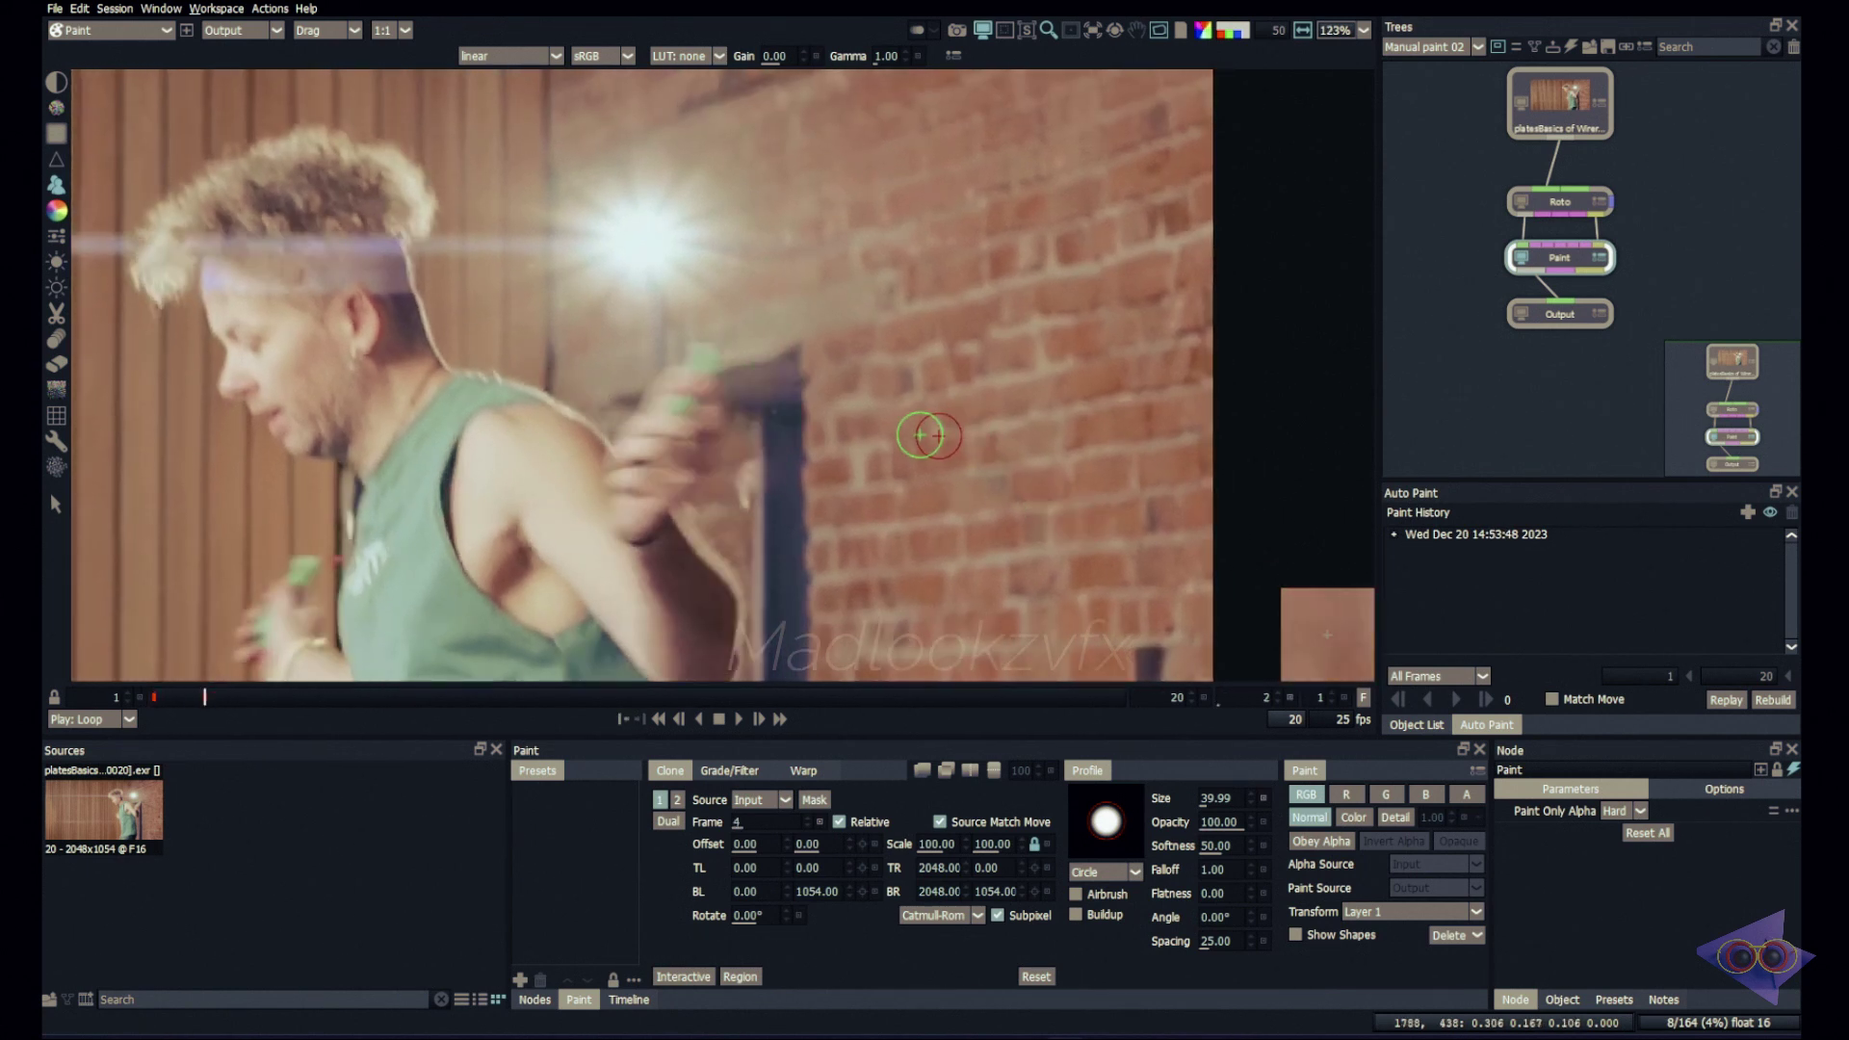
key("Right")
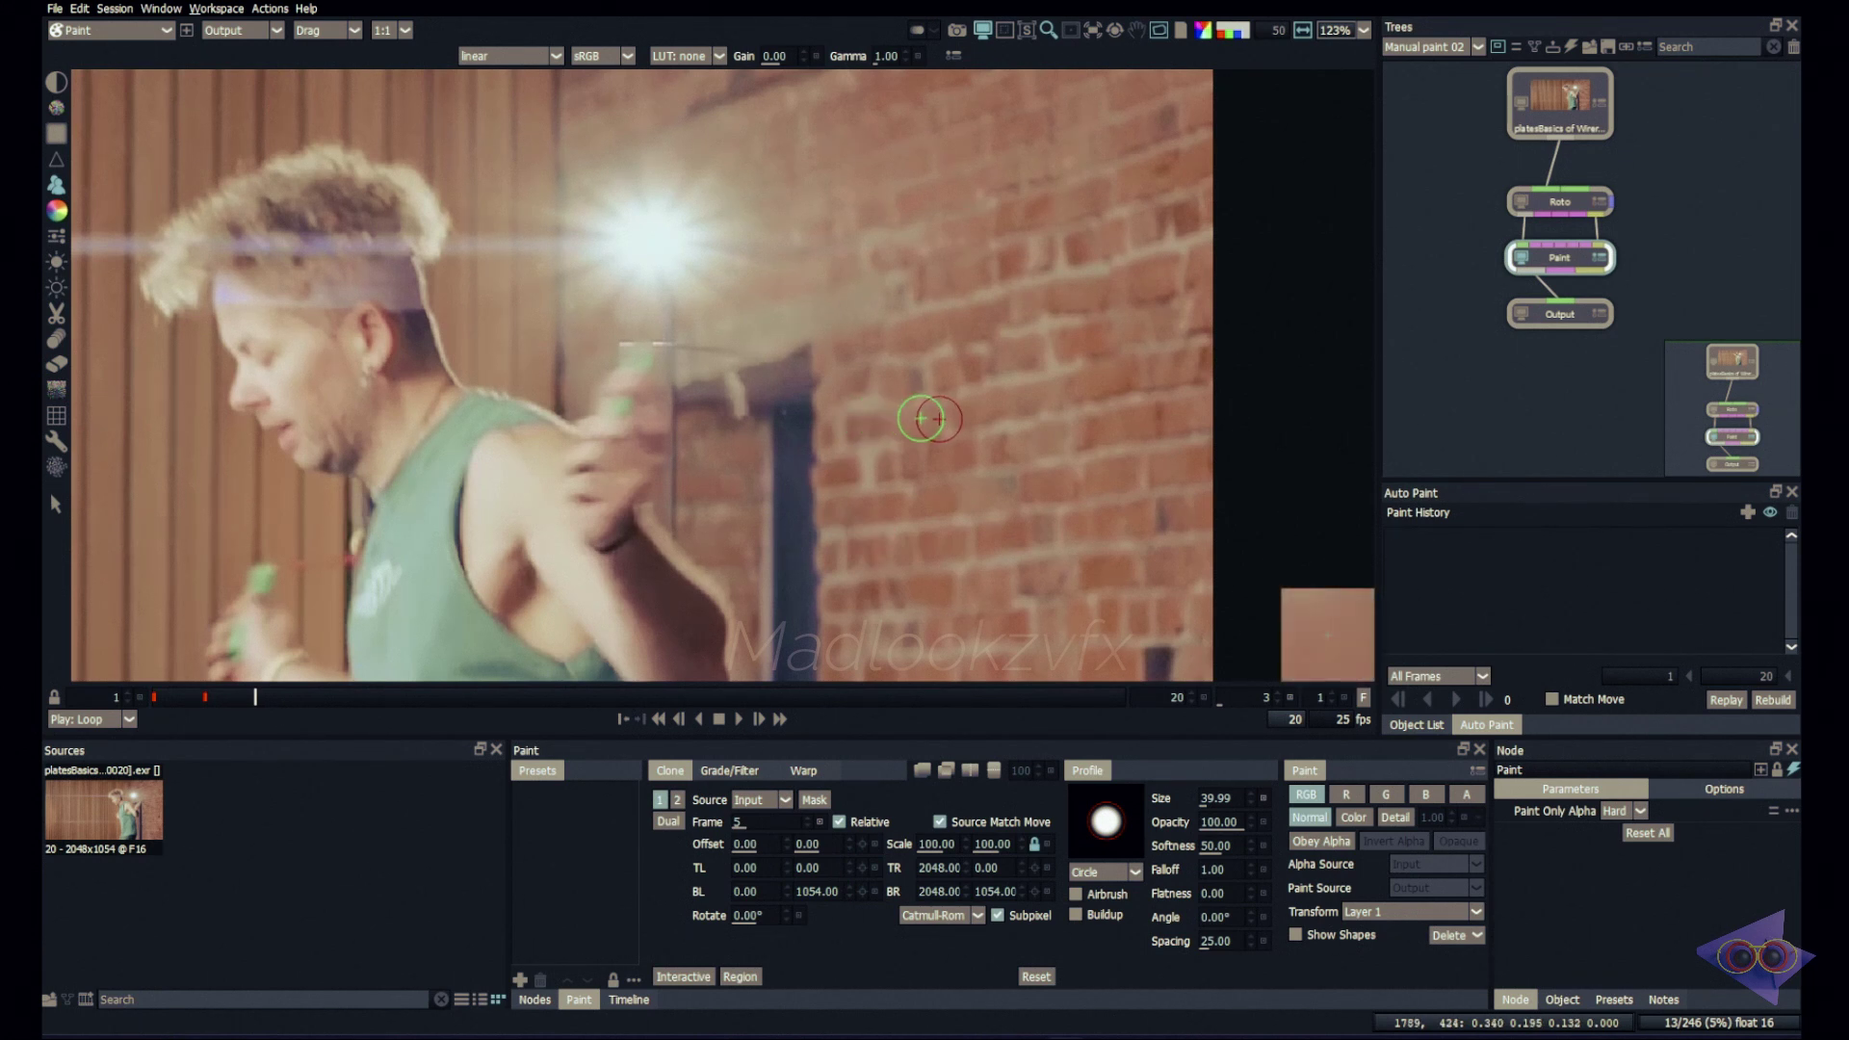
key("Left")
On frame 3, align the clone source with the onion-skin overlay, using an offset of -0.81 by 0.00
key("Right")
key("o")
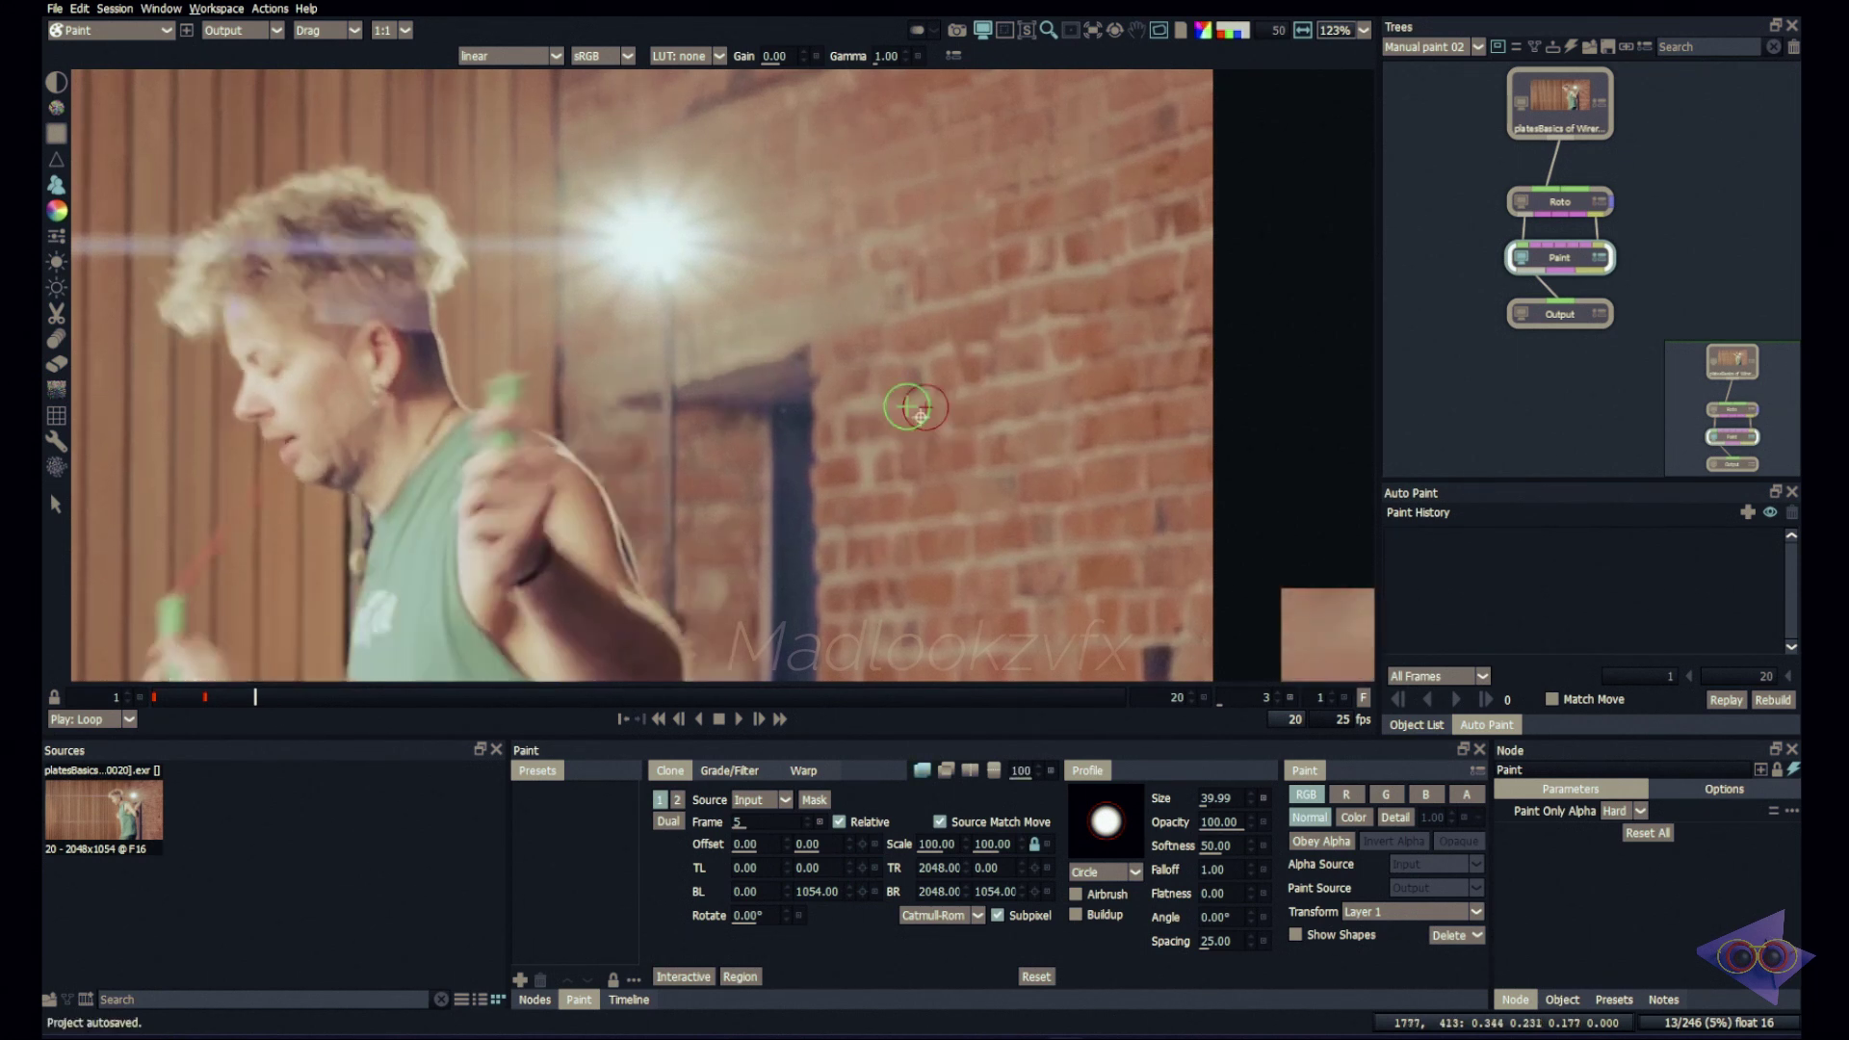
key("o")
key("o")
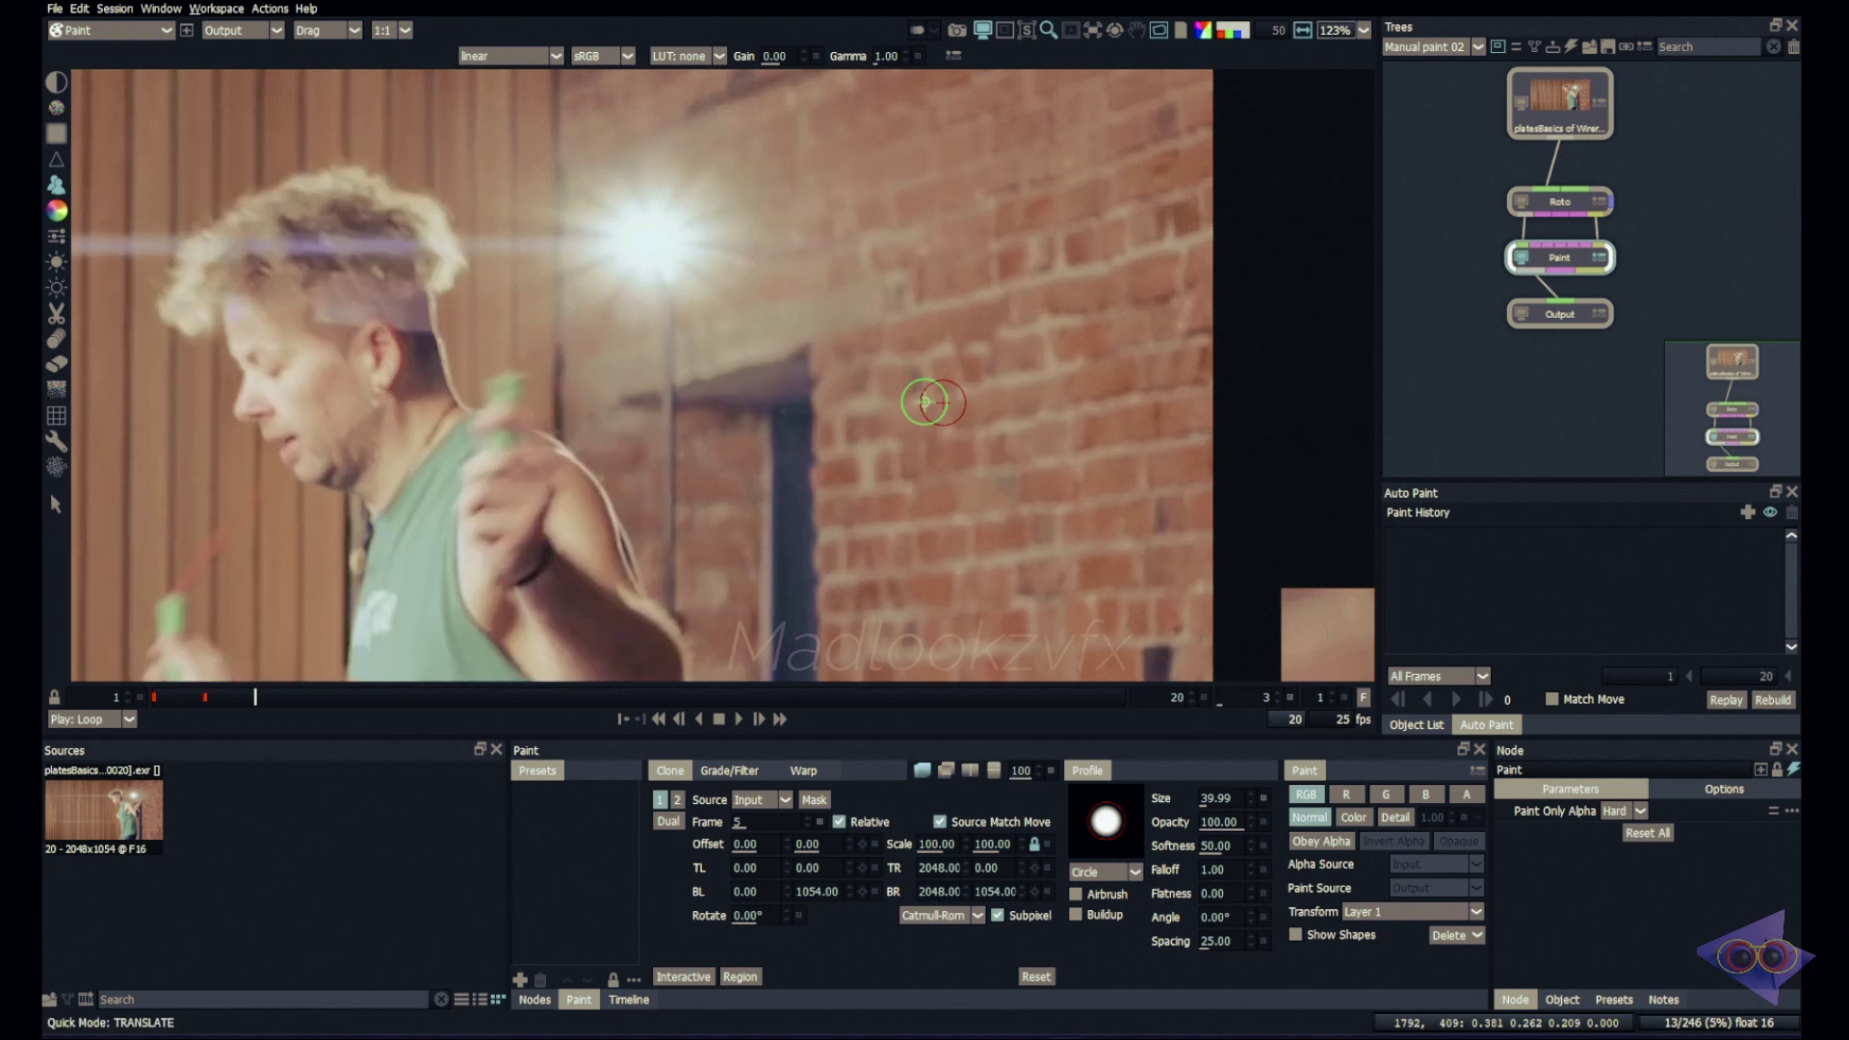
key("o")
key("o")
left_click_drag(925, 402, 925, 401)
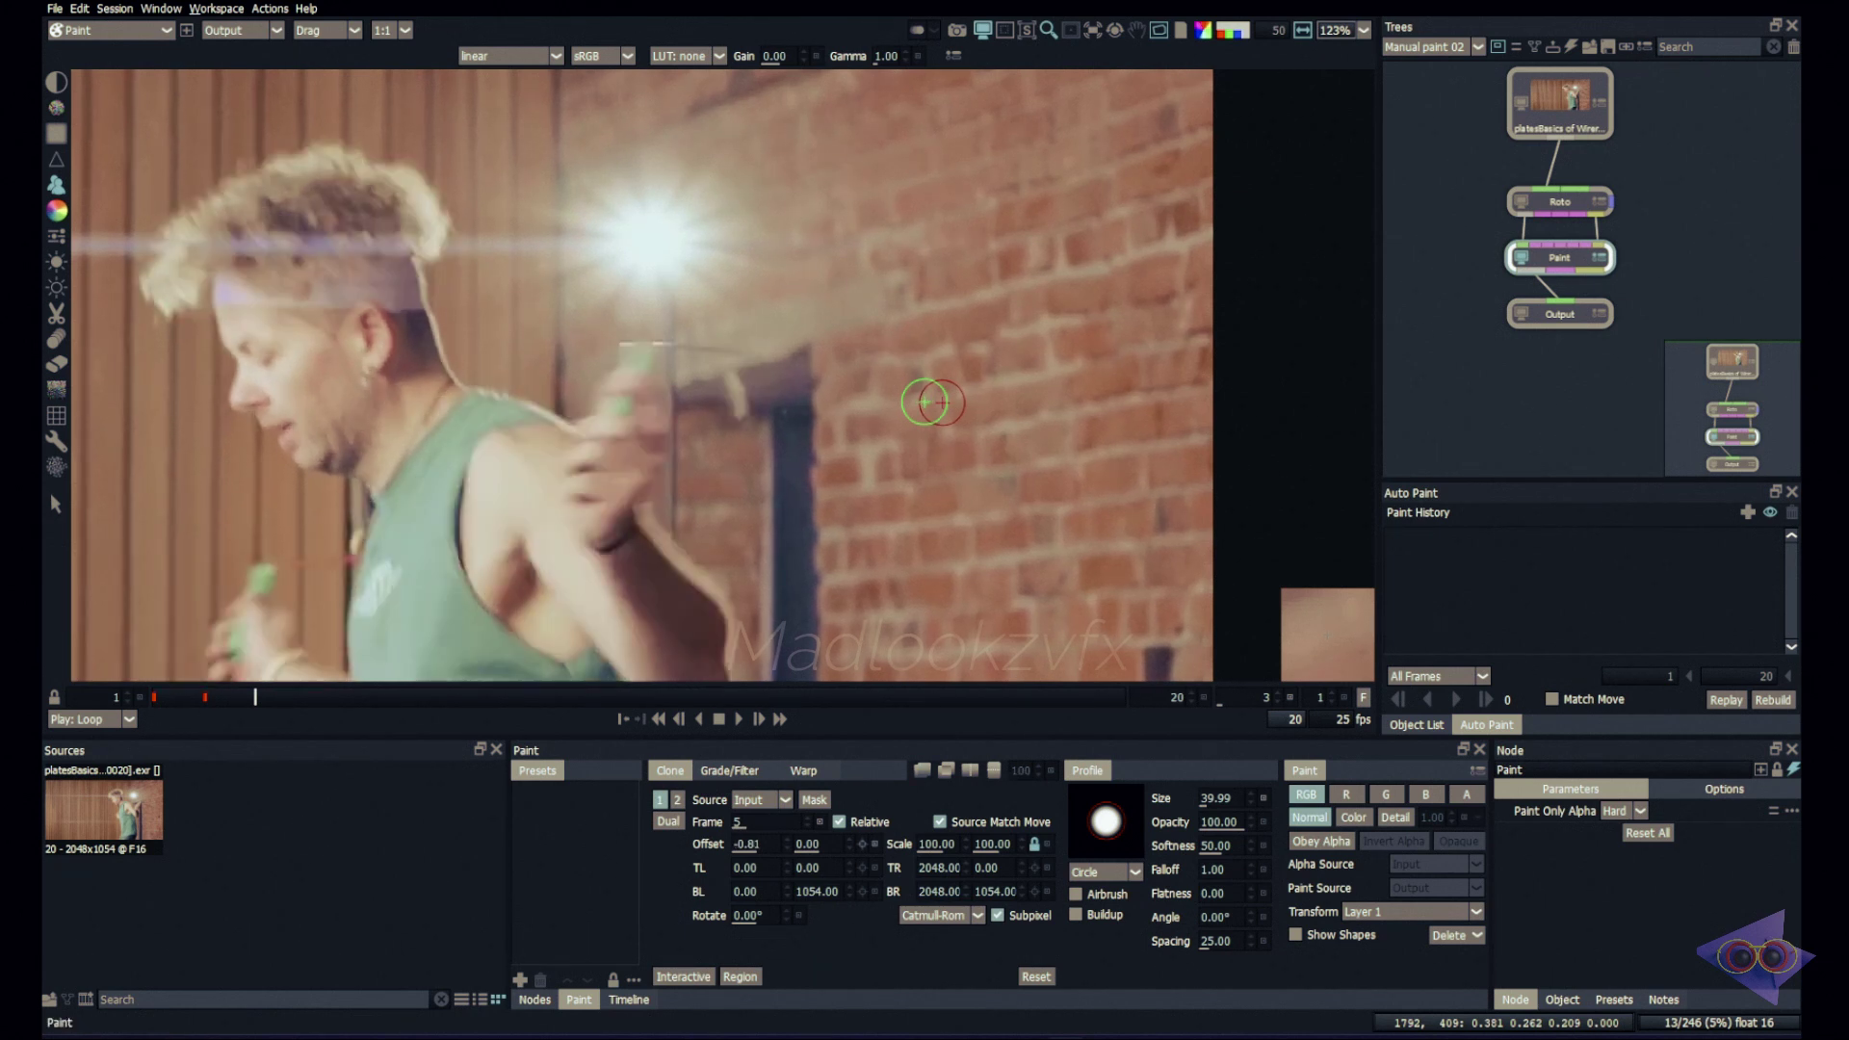
Recheck the source alignment and clone out the rope beside the raised hand on frame 3
key("o")
key("o")
key("o")
left_click(679, 351)
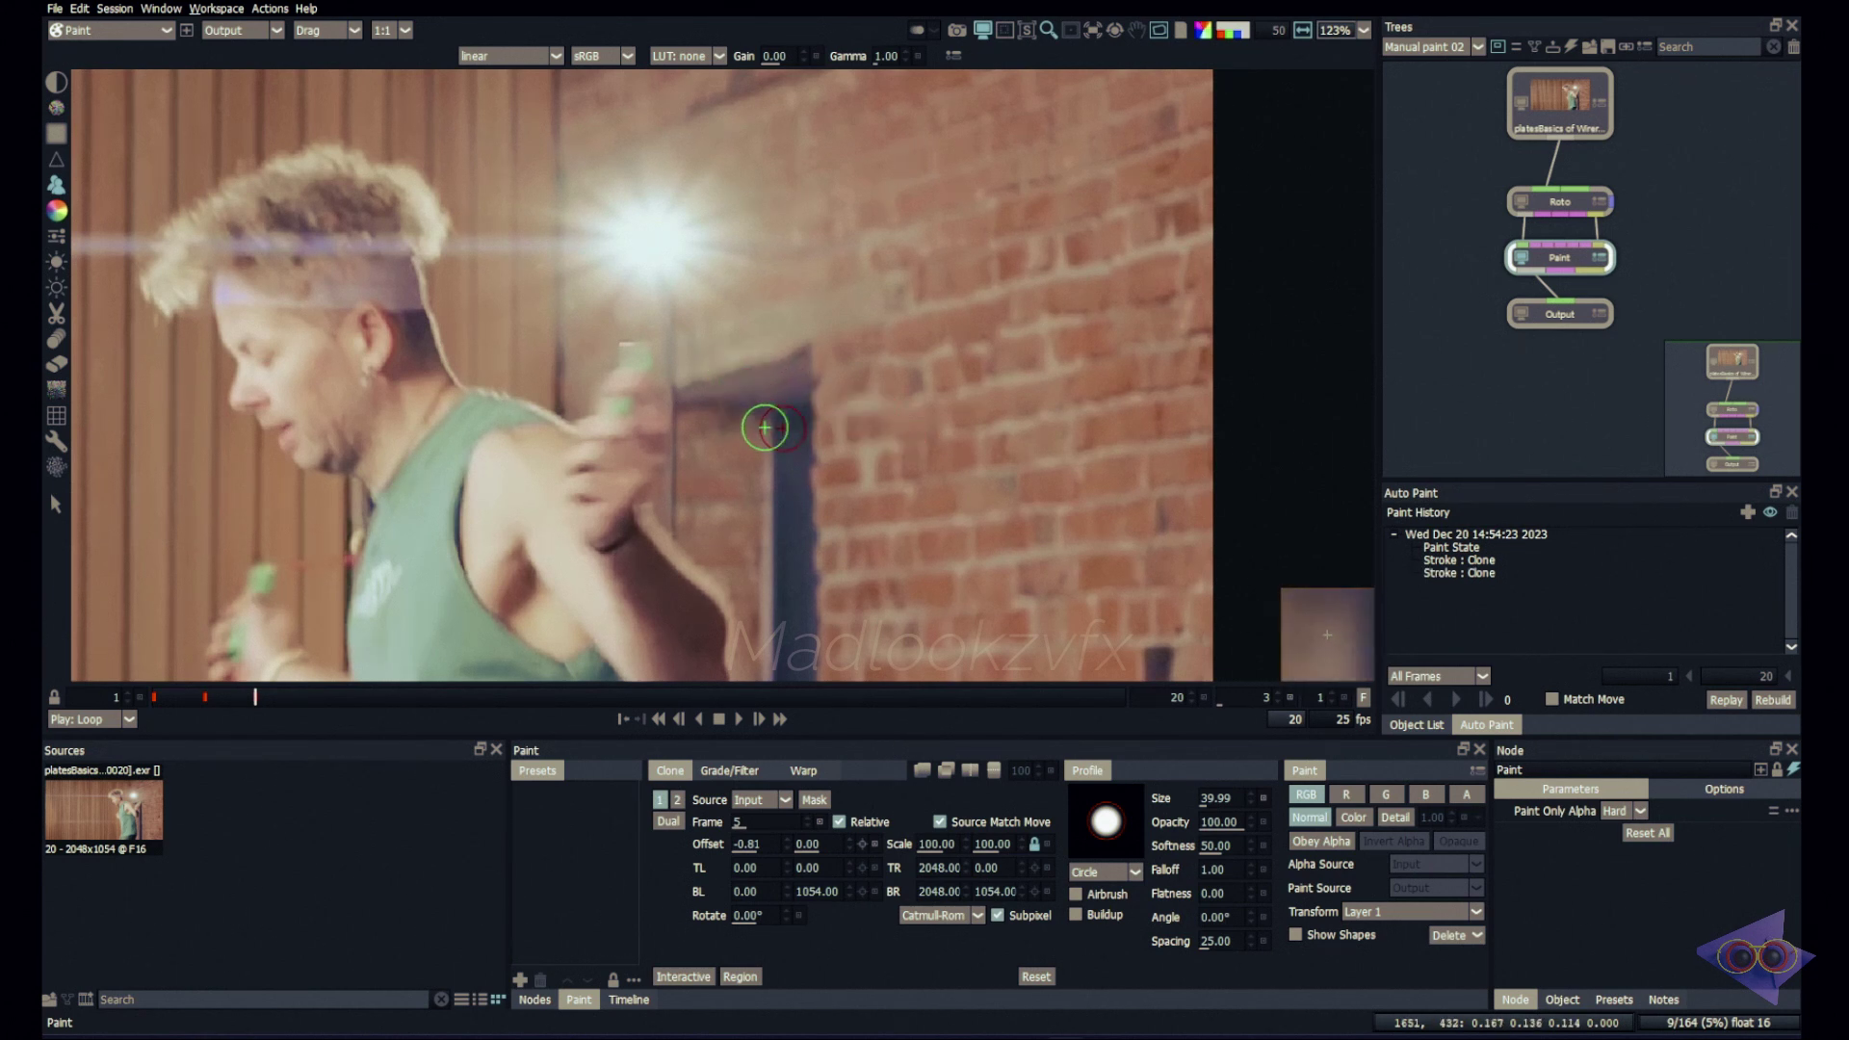
key("ctrl+z")
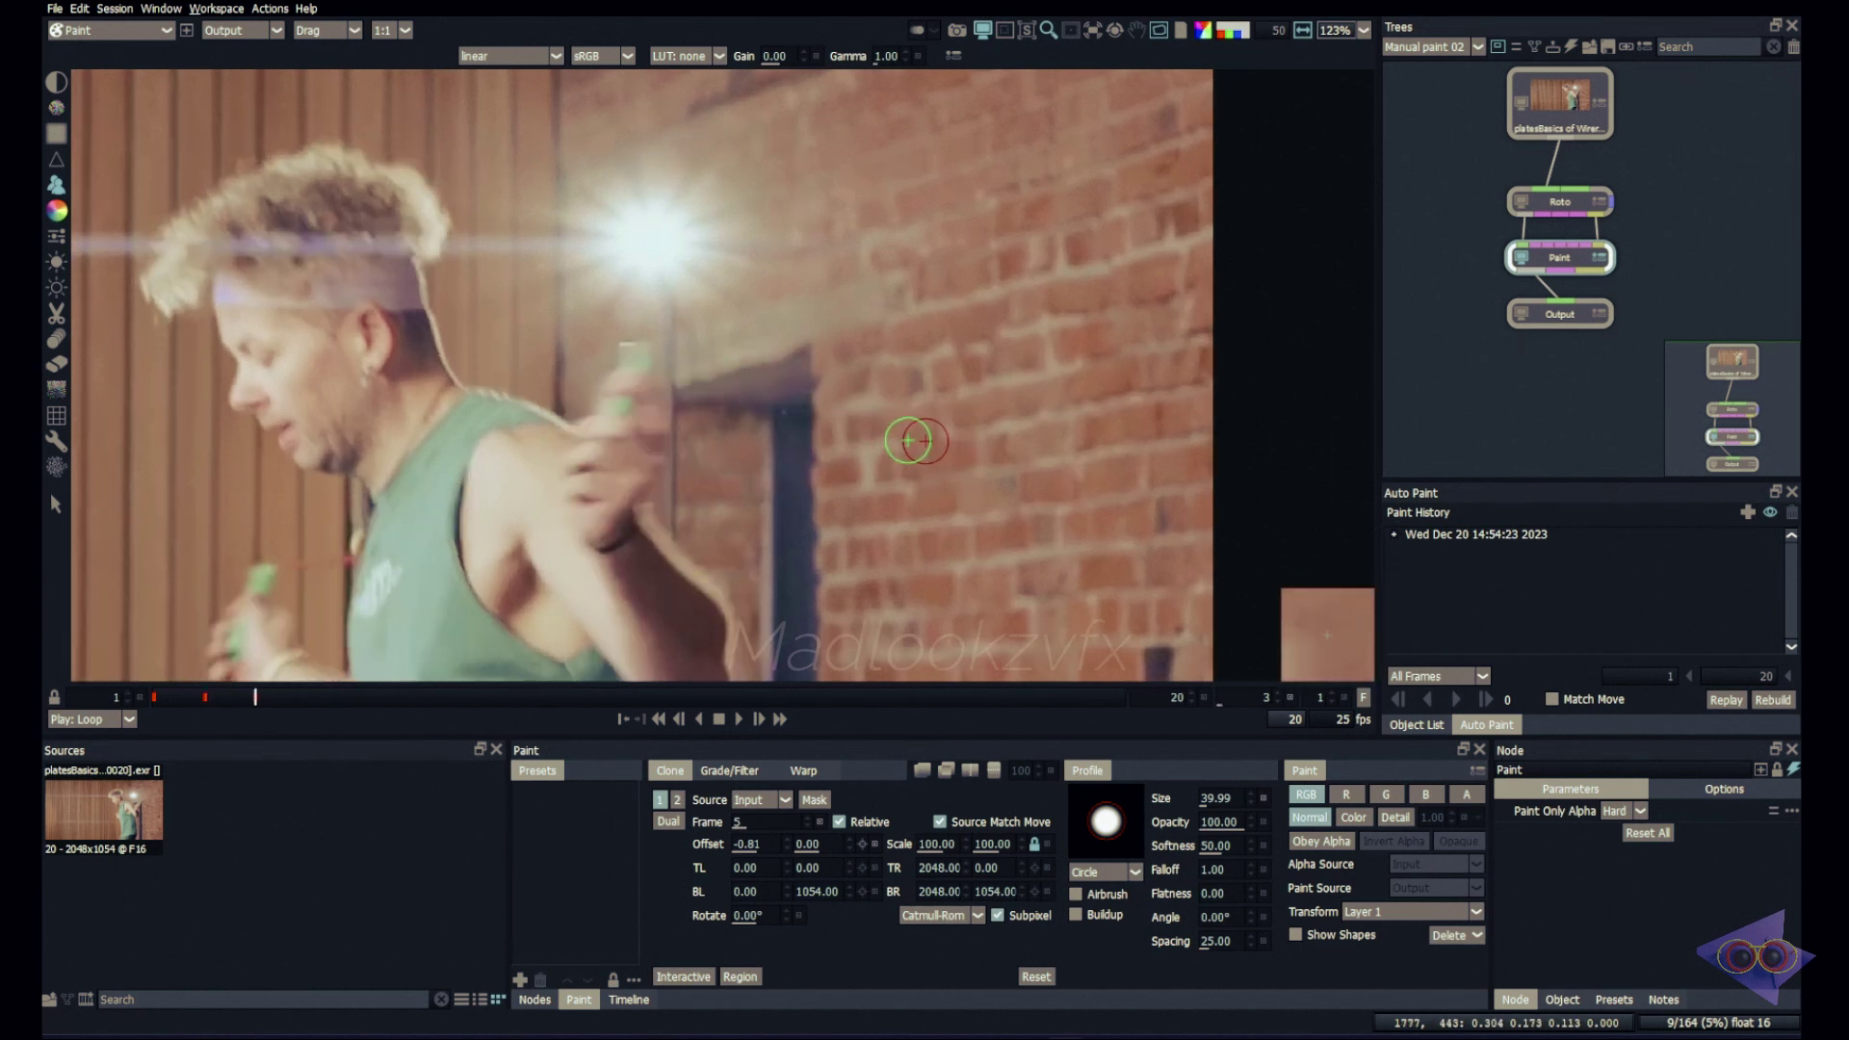
On frame 12, enlarge the brush to 107.65 and clone the rope off the wood panelling beside the lower hand
key("x")
left_click(714, 696)
scroll(675, 441, "down", 1)
left_click_drag(681, 447, 968, 433)
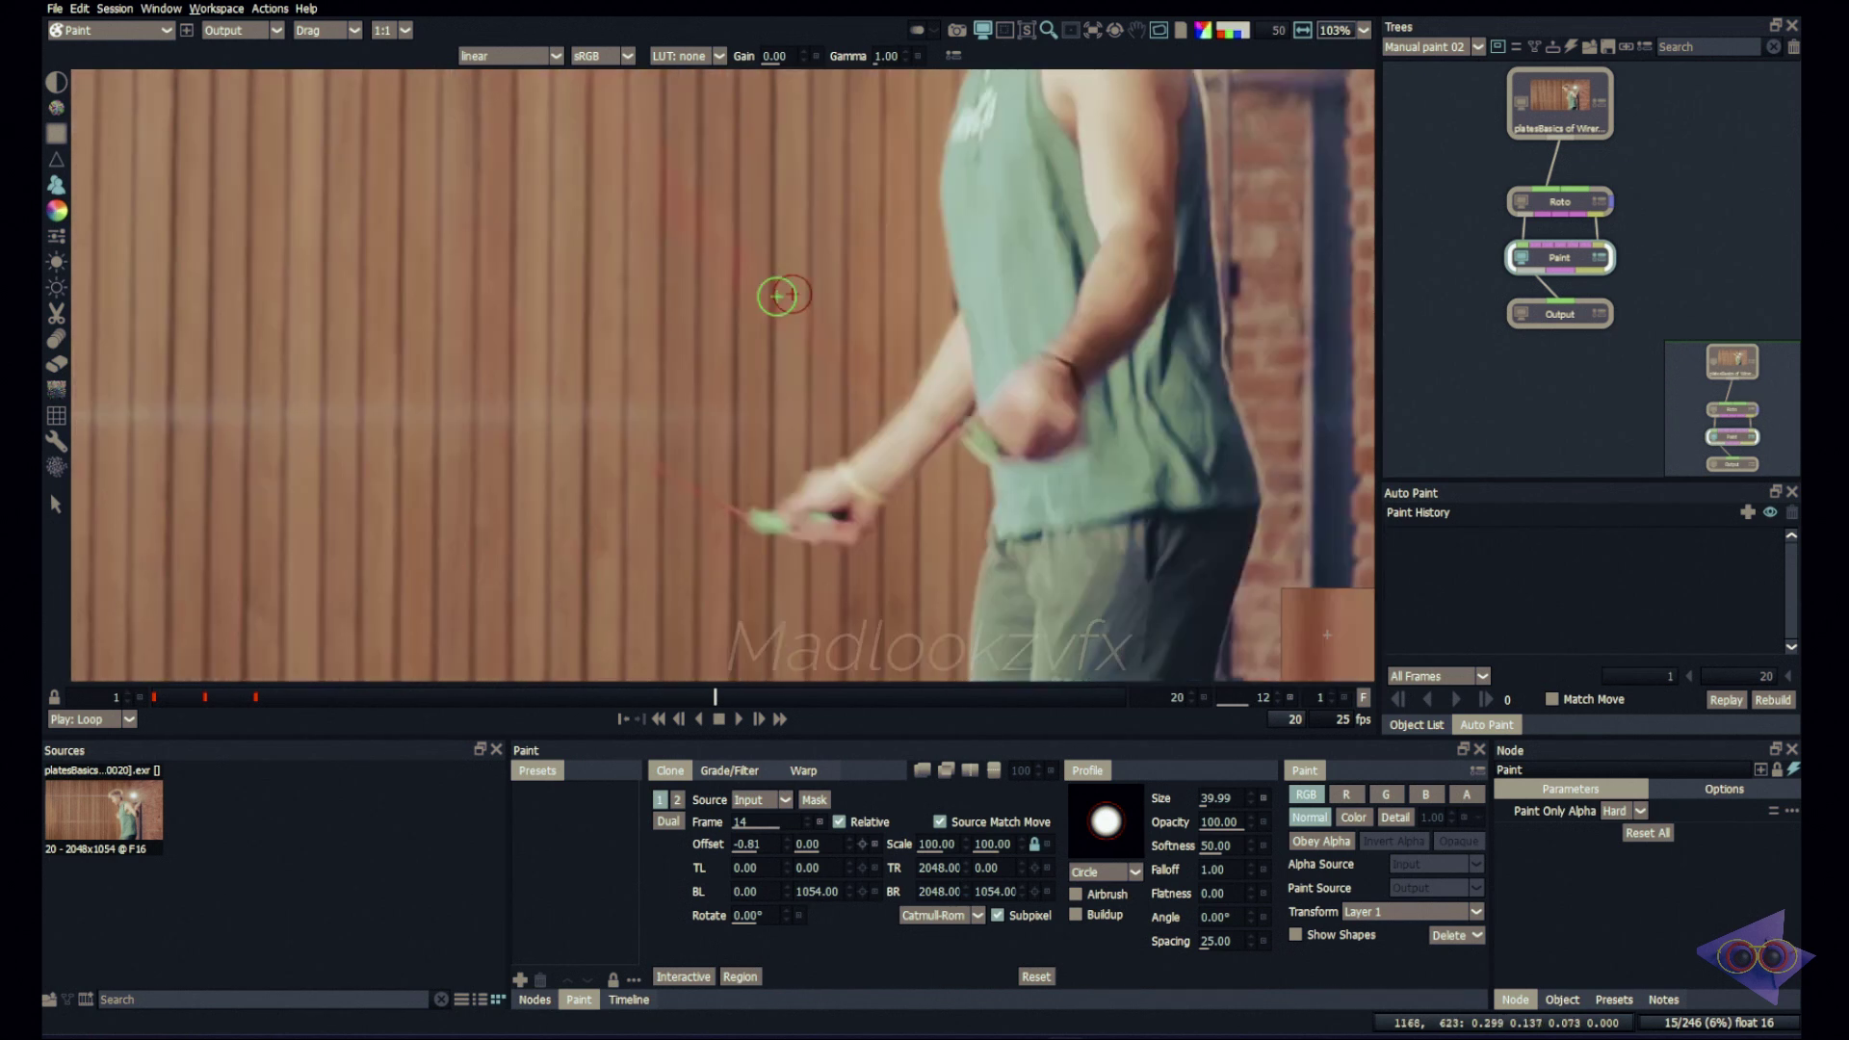
scroll(665, 442, "up", 2)
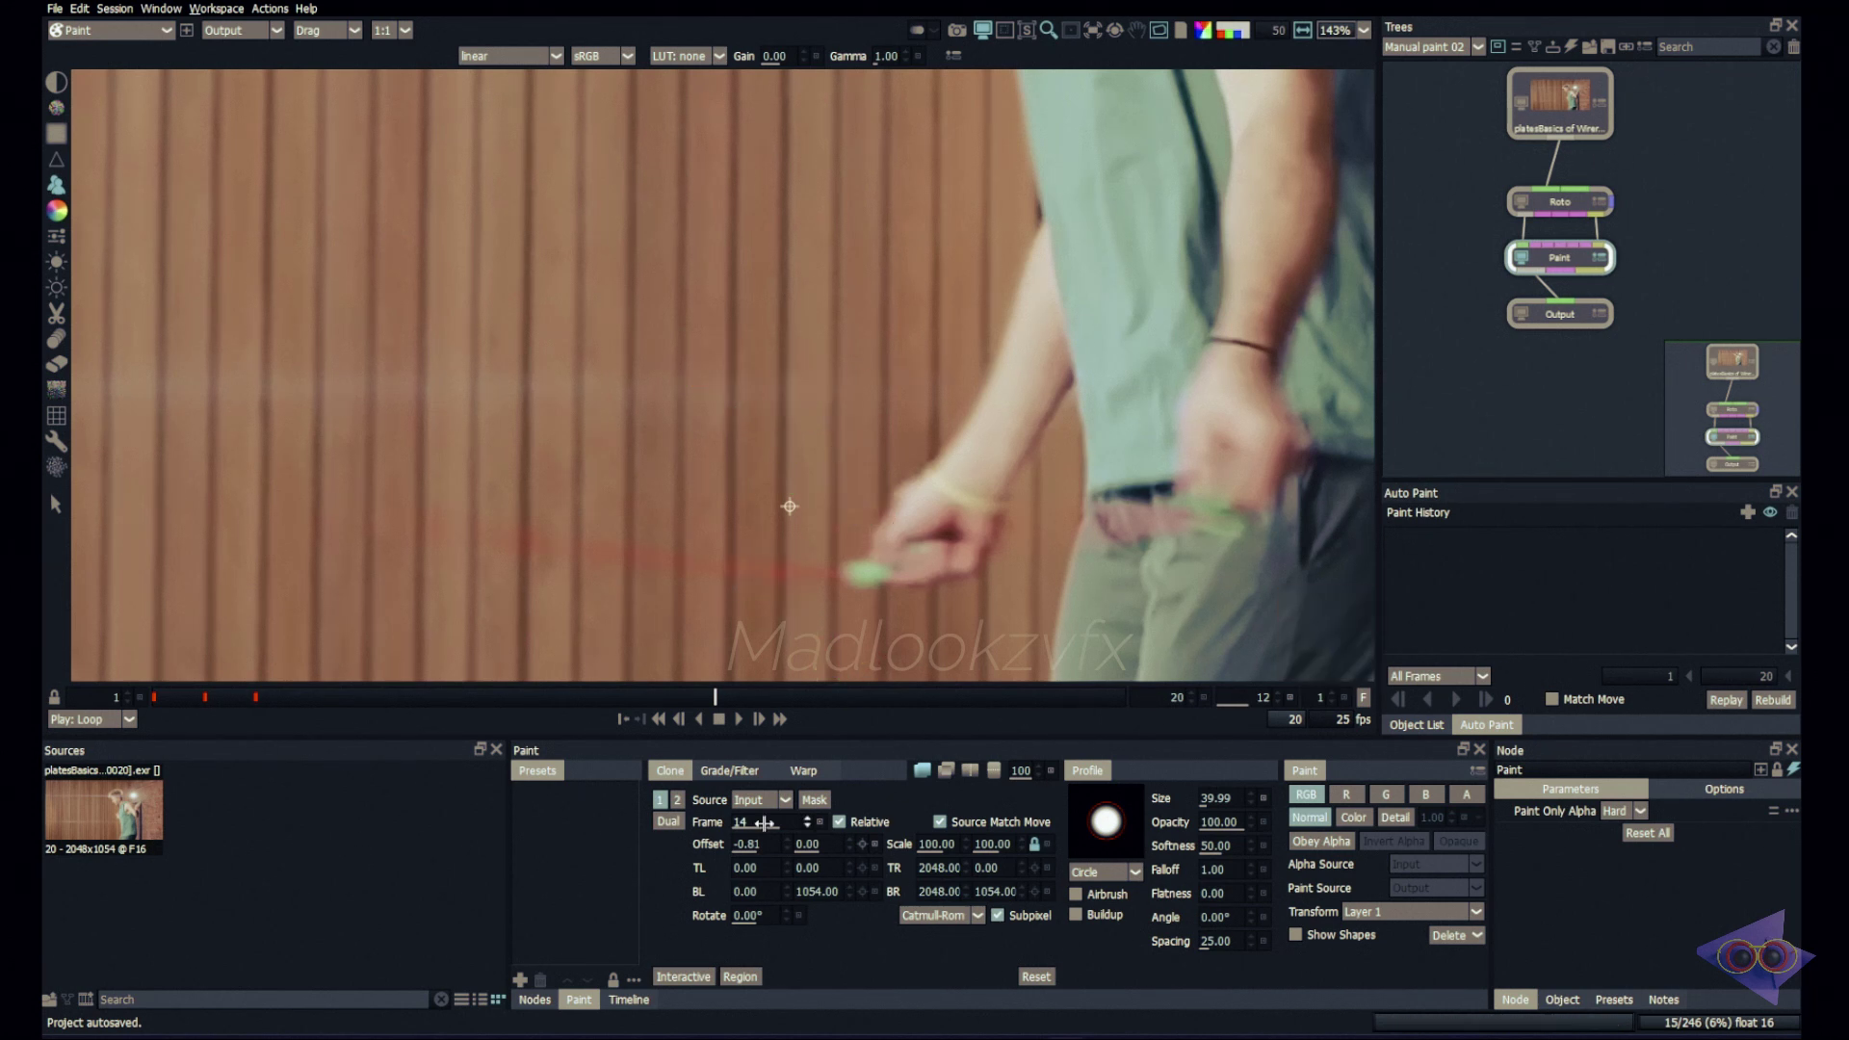
key("o")
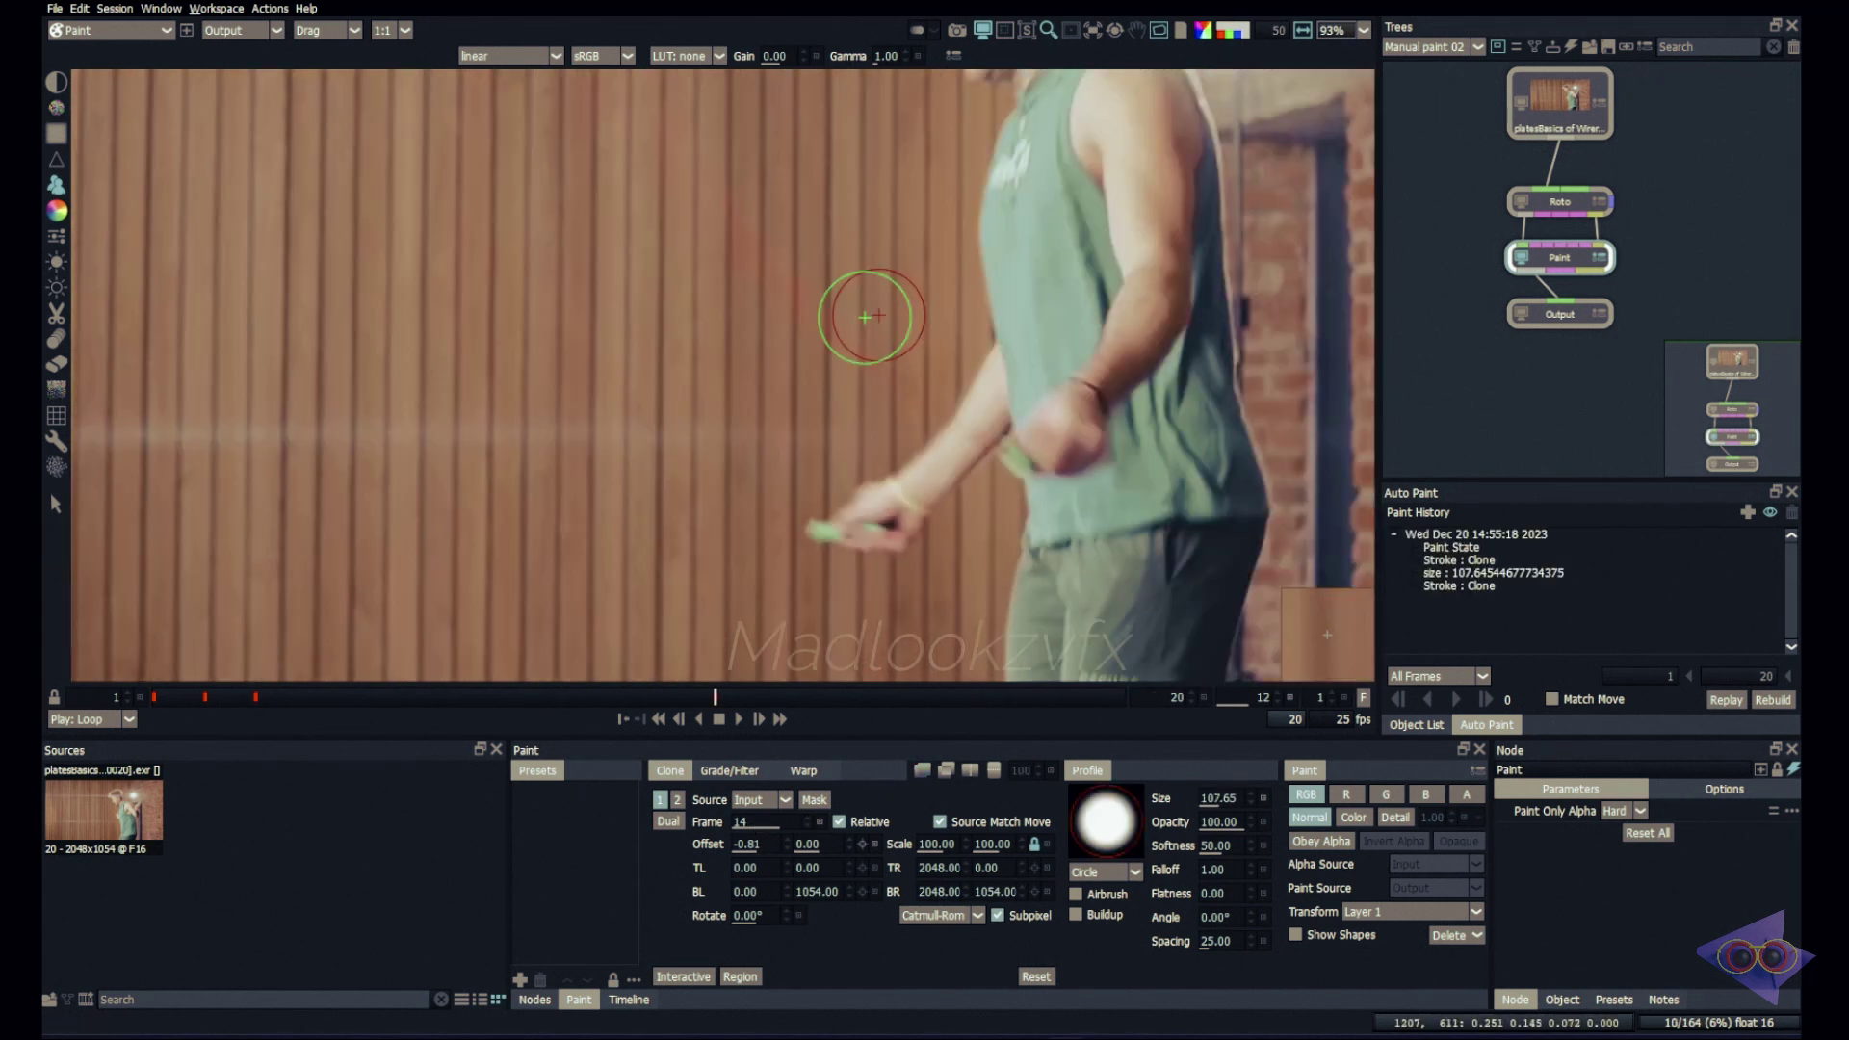
left_click_drag(863, 317, 888, 349)
Clone the rope off the wood panelling on frames 13 to 15 with the same source offset
left_click_drag(888, 349, 851, 260)
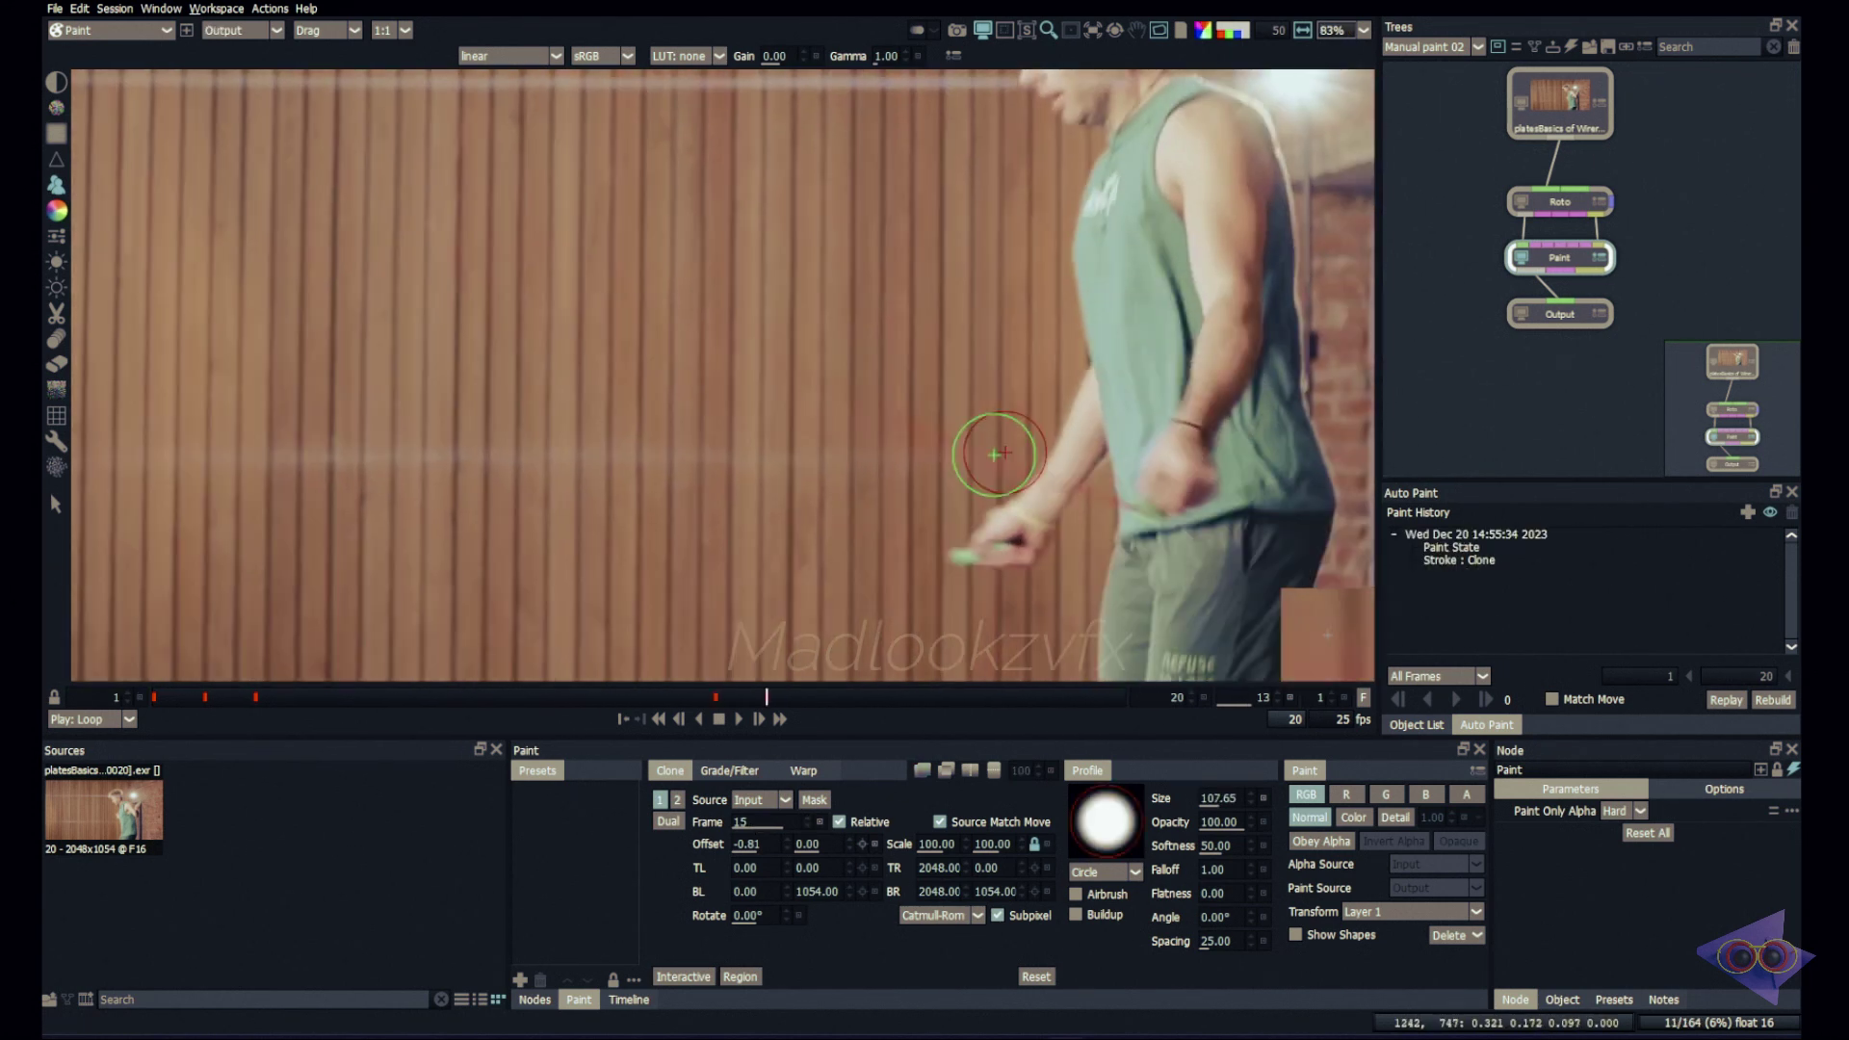
key("z")
key("x")
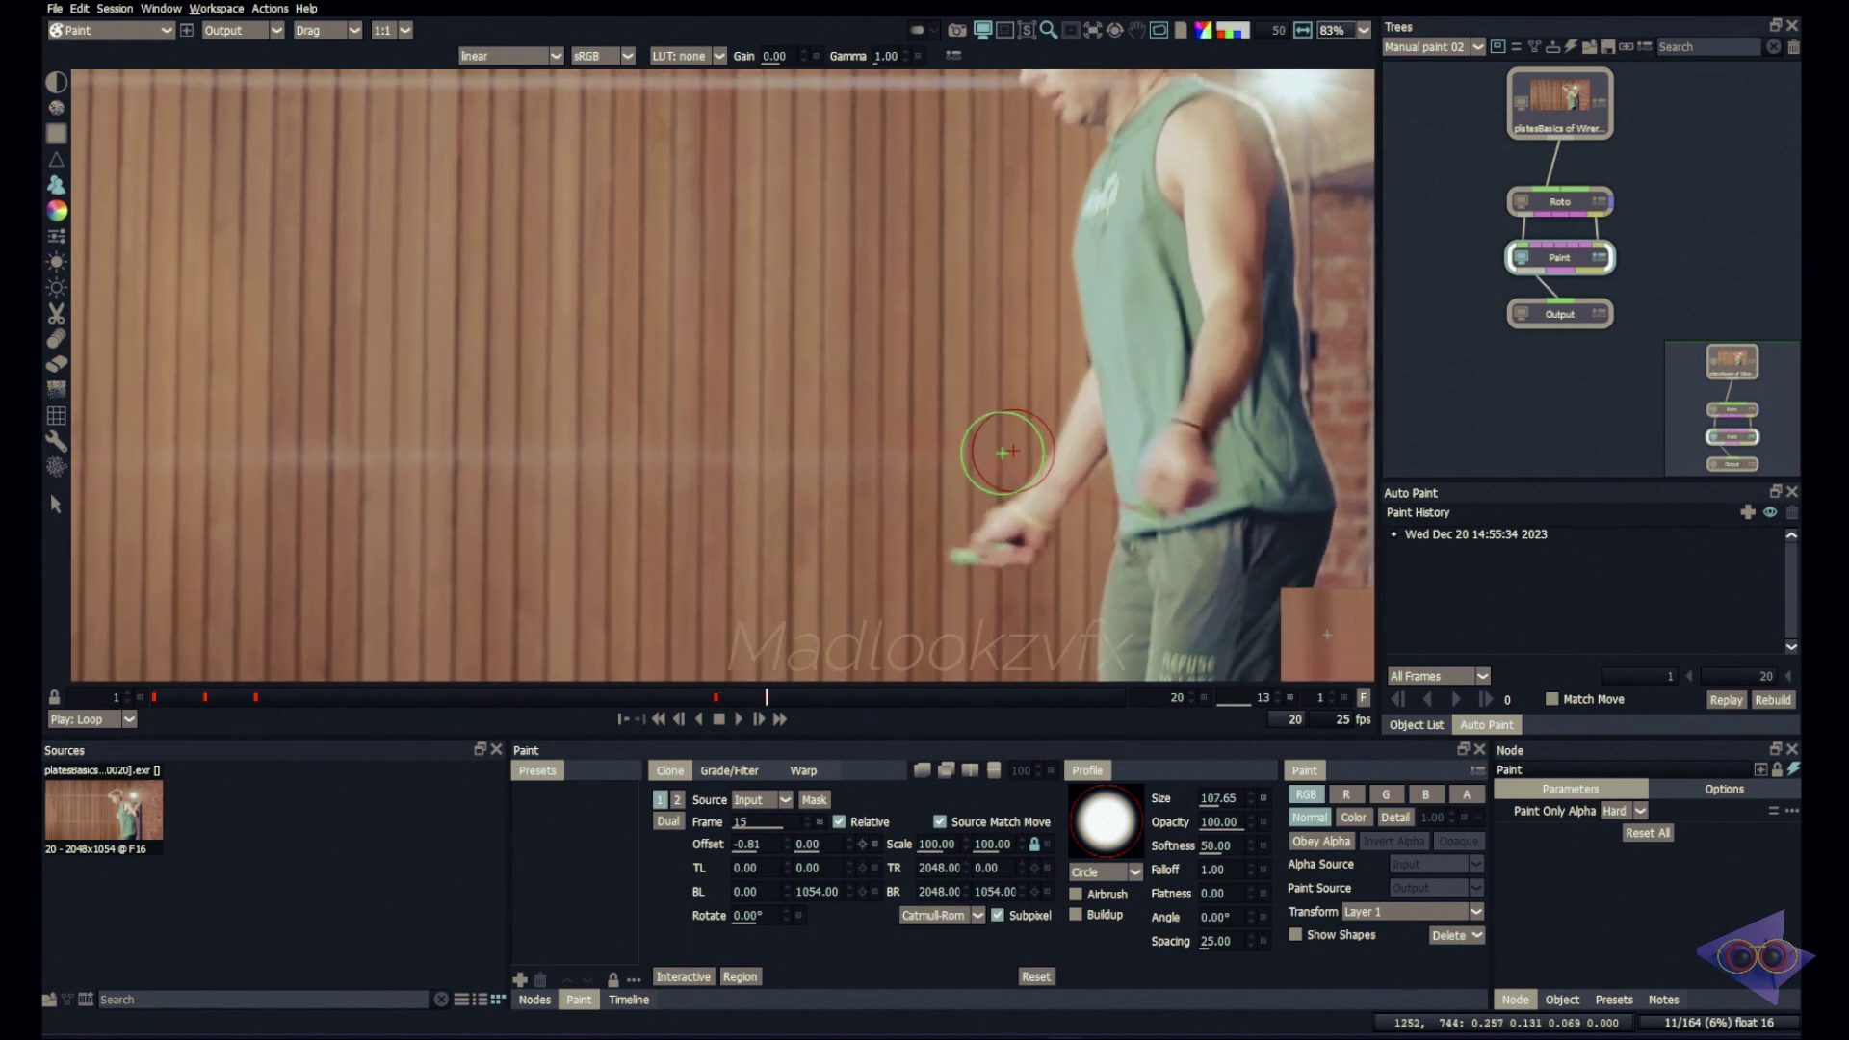
key("x")
left_click_drag(967, 545, 818, 483)
key("x")
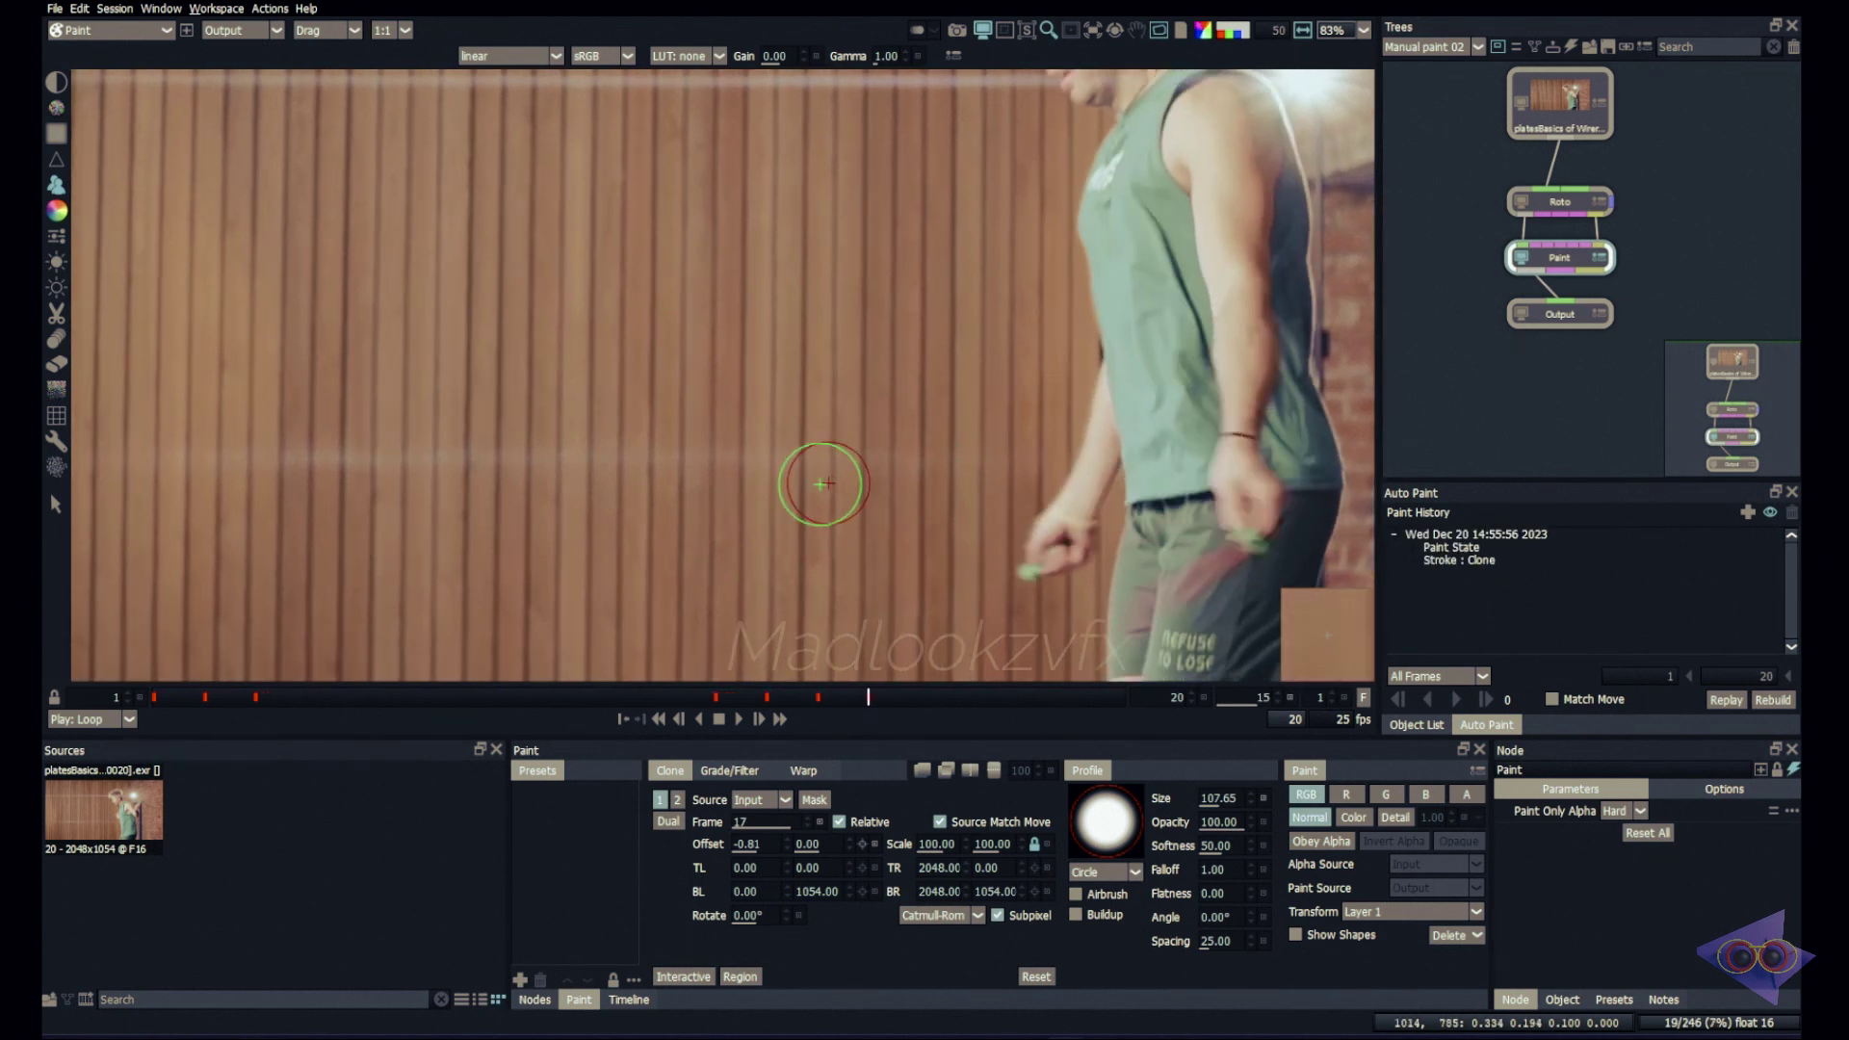
scroll(896, 455, "down", 1)
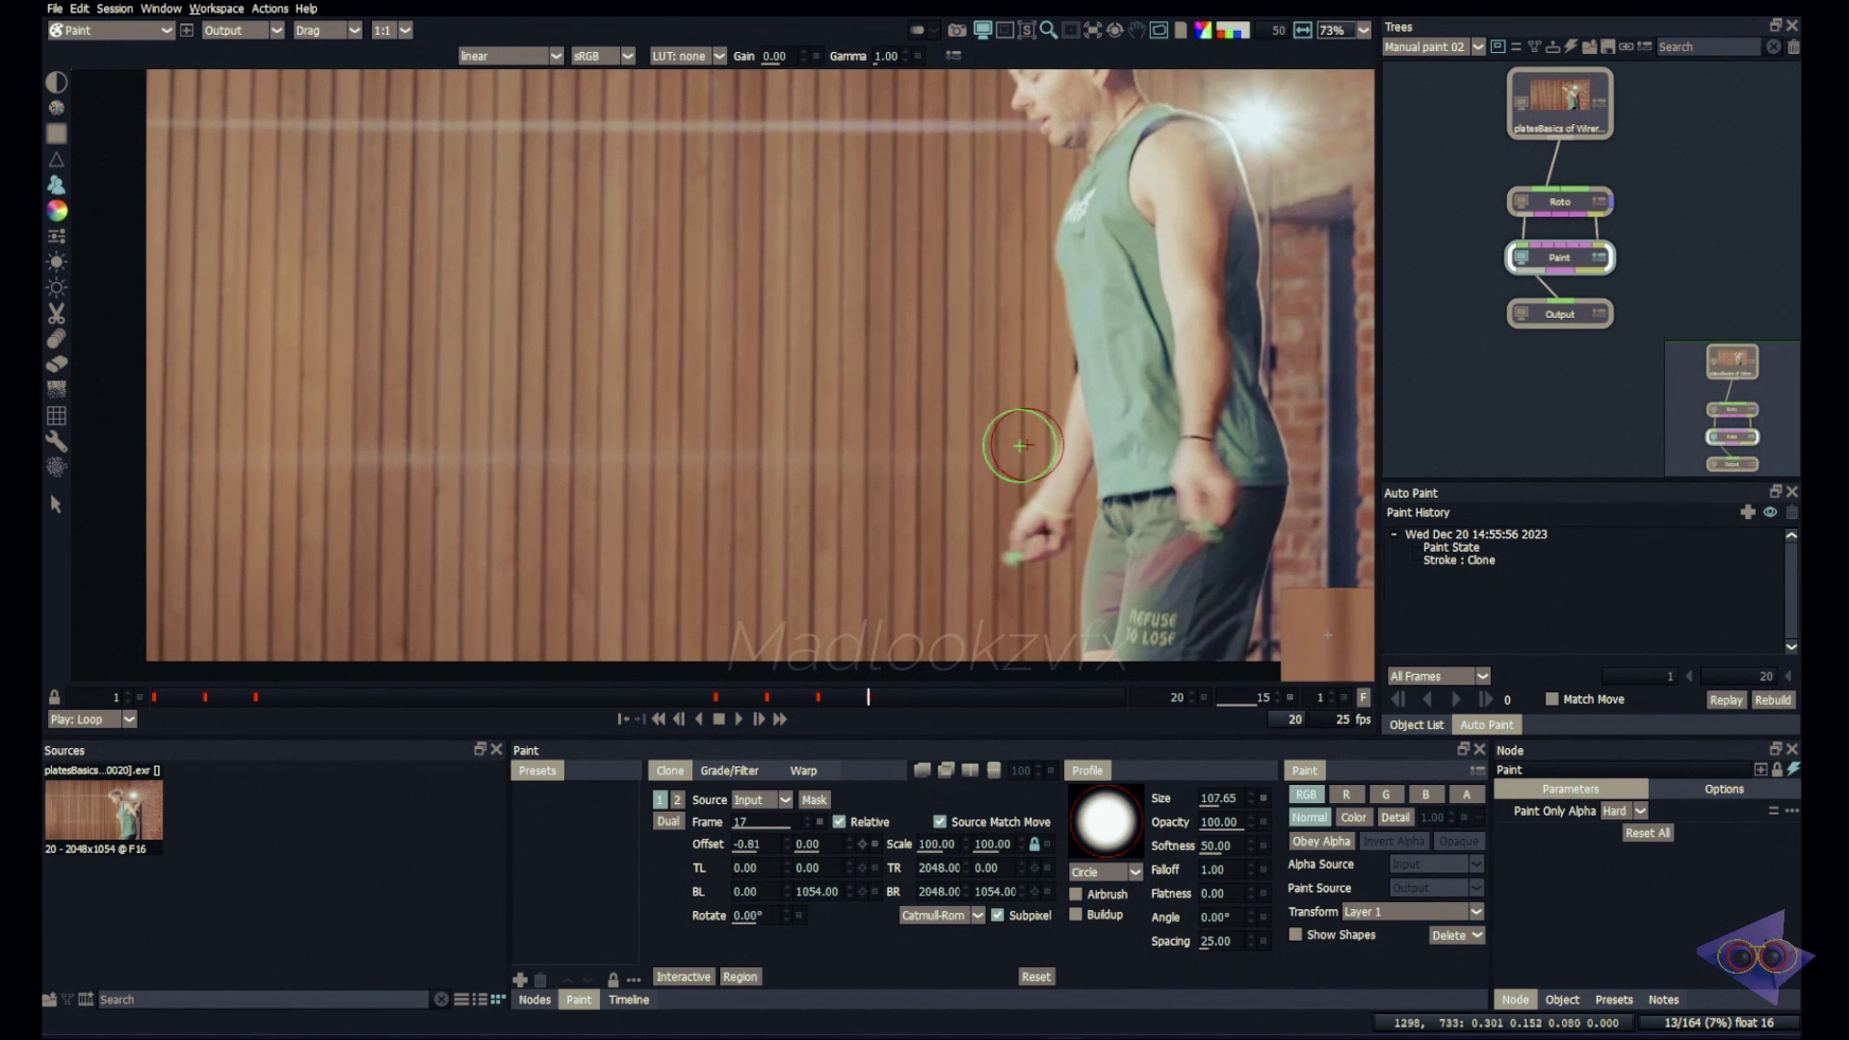
left_click_drag(873, 387, 848, 204)
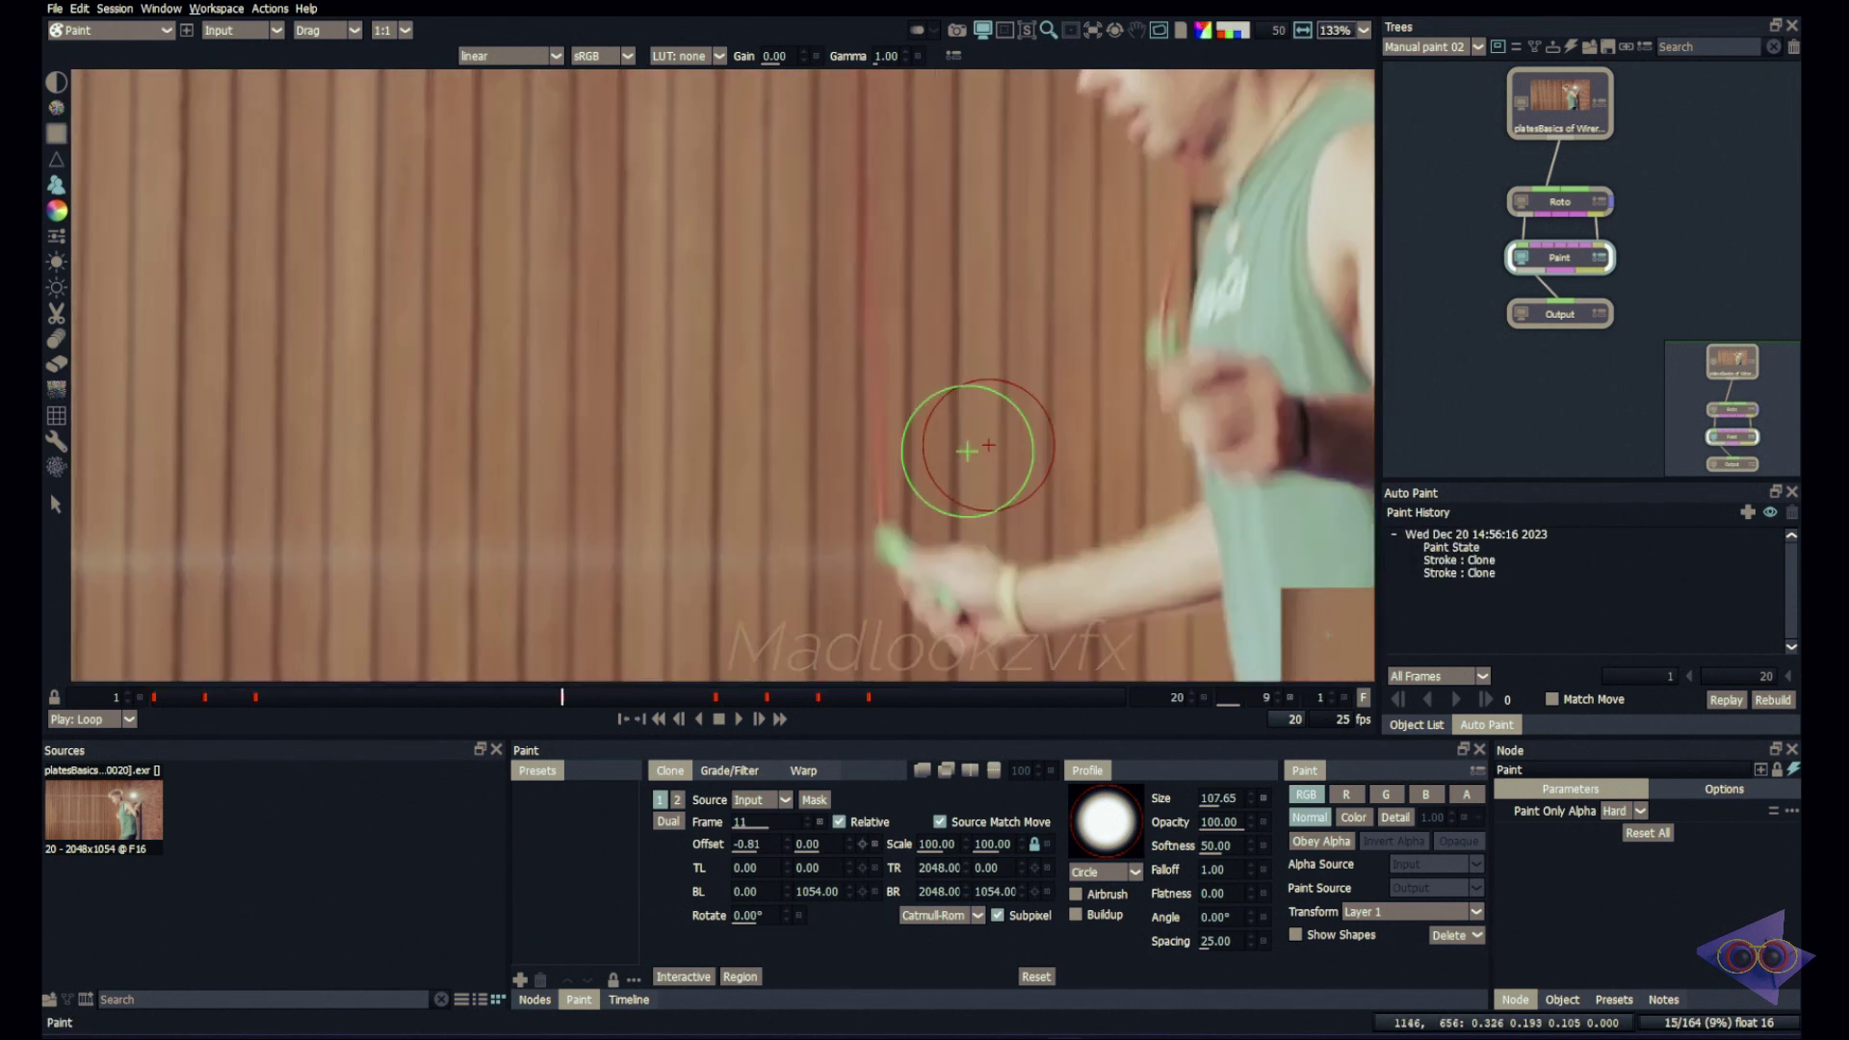
On frame 9, shift the clone source offset to -0.06 by 0.75 and clone out the rope above the front hand, comparing with the input
left_click(967, 450, "shift")
left_click(967, 450, "shift")
left_click(967, 451, "shift")
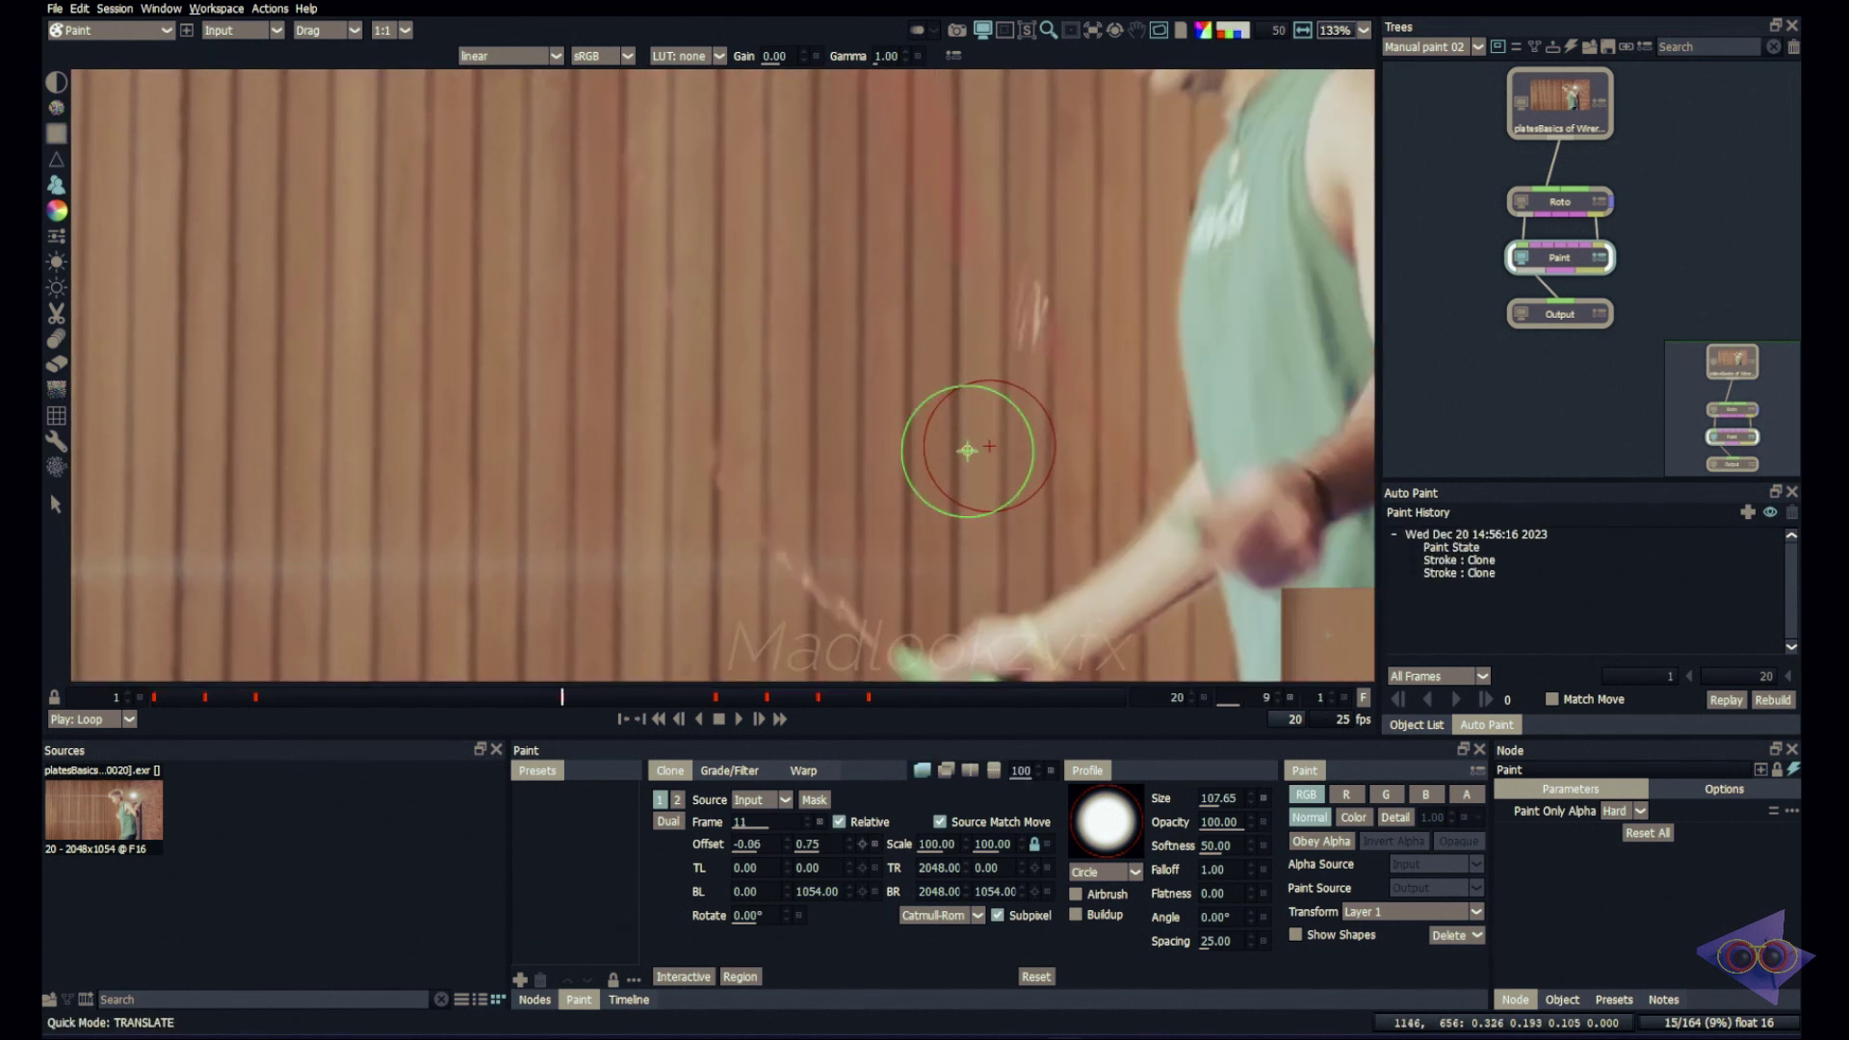
key("2")
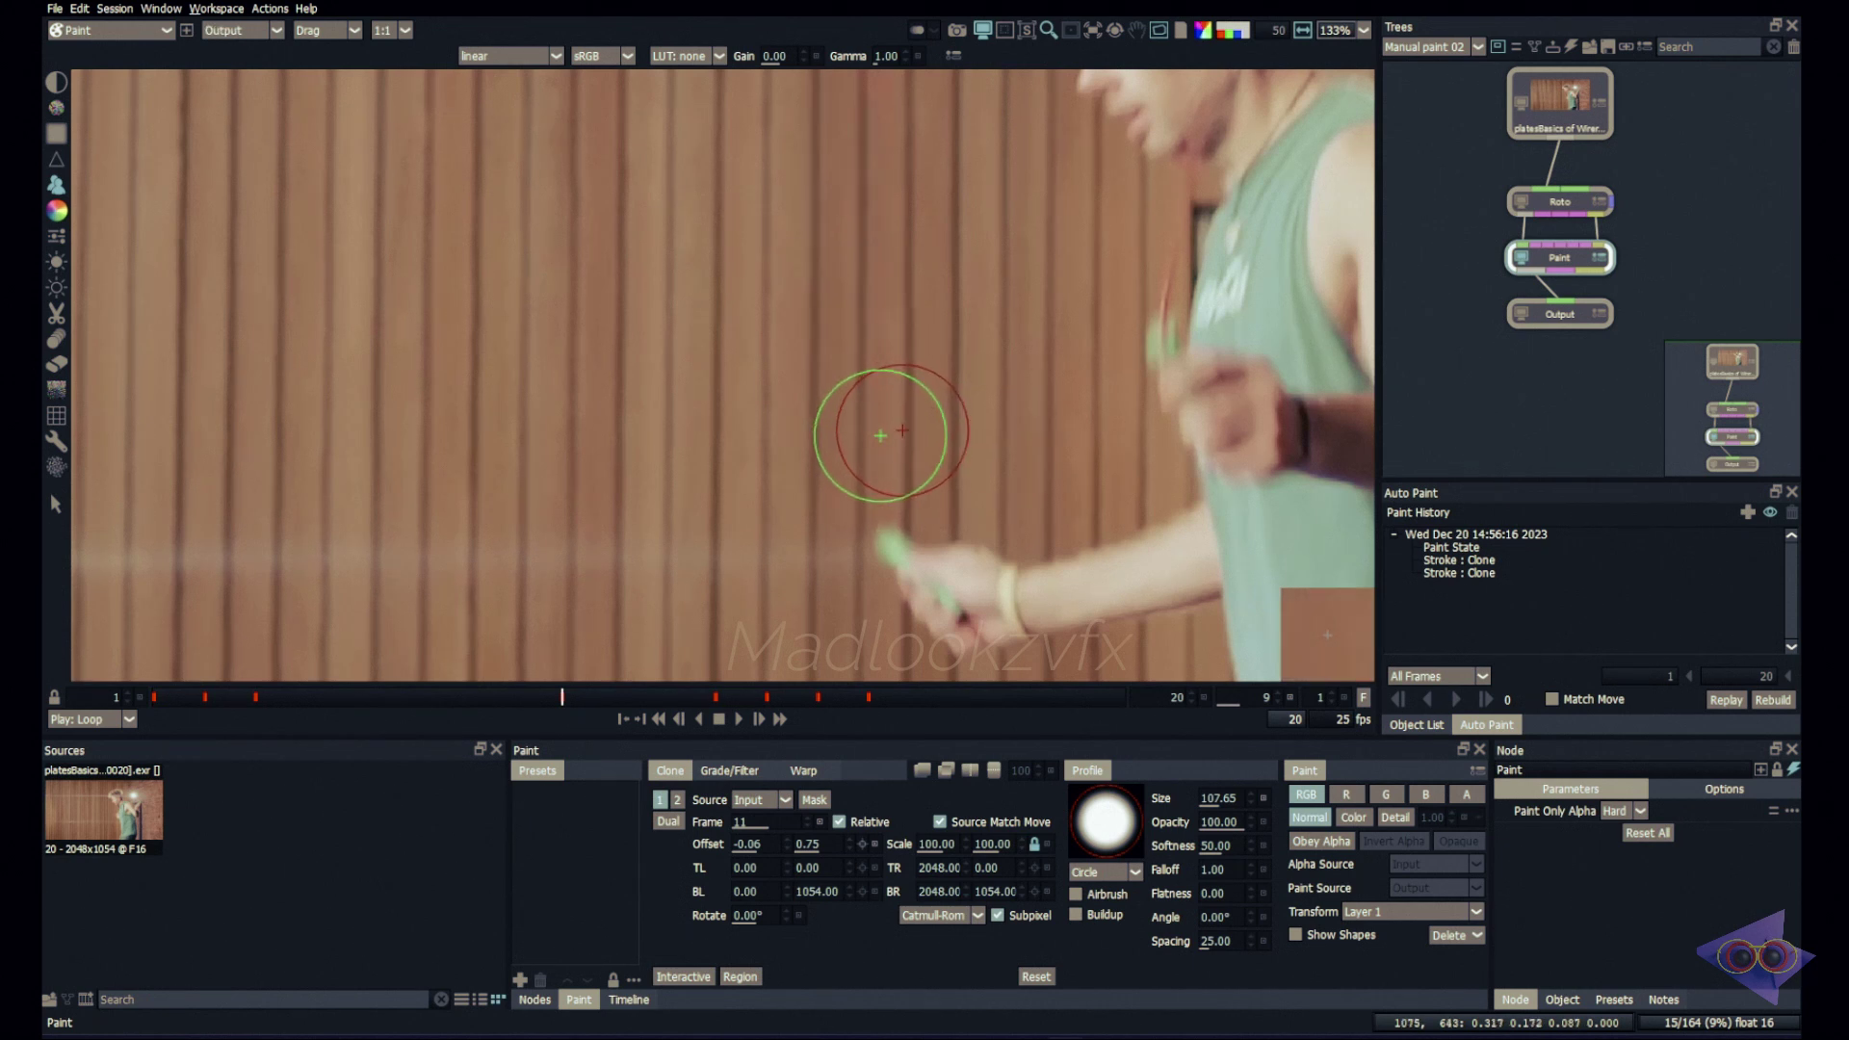
mouse_move(879, 446)
left_mouse_down()
mouse_move(840, 321)
mouse_move(867, 63)
left_mouse_up()
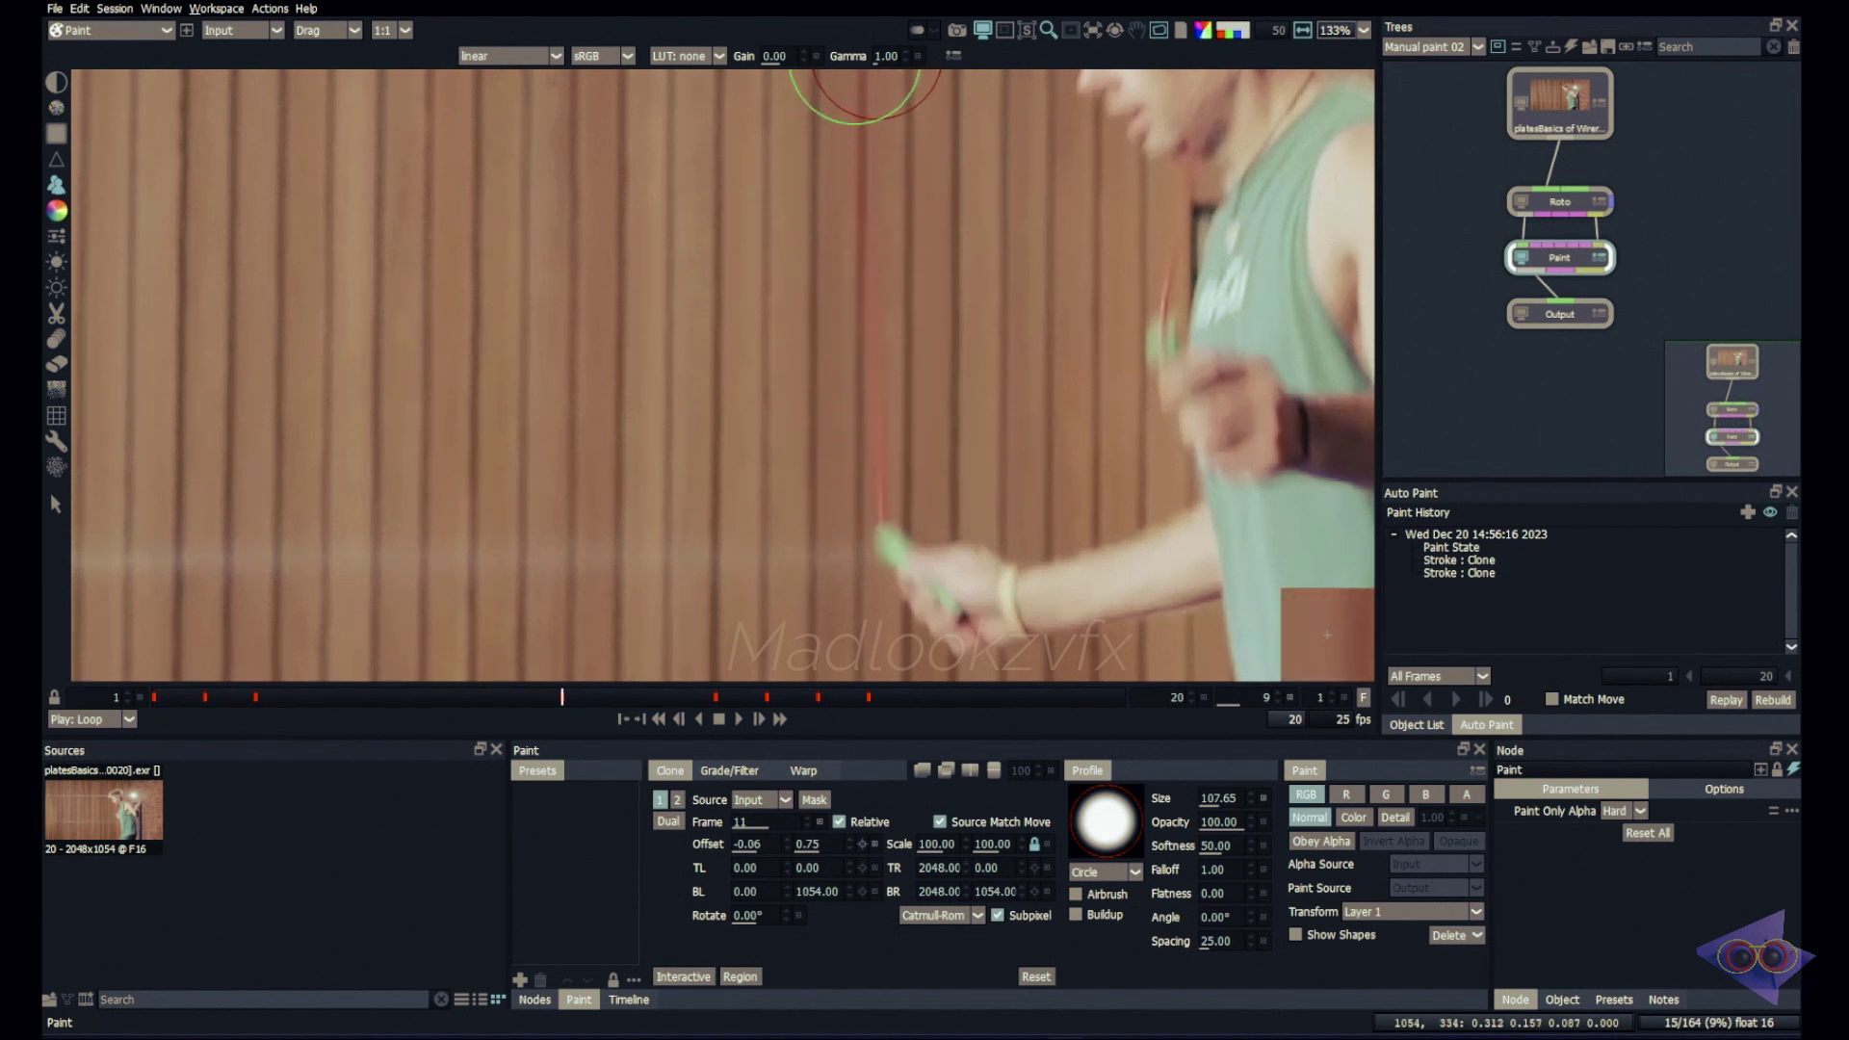
key("2")
Check the cleanup against neighbouring frames and go to frame 8, where the rope still needs cloning
scroll(1141, 253, "down", 5)
key("z")
key("z")
key("x")
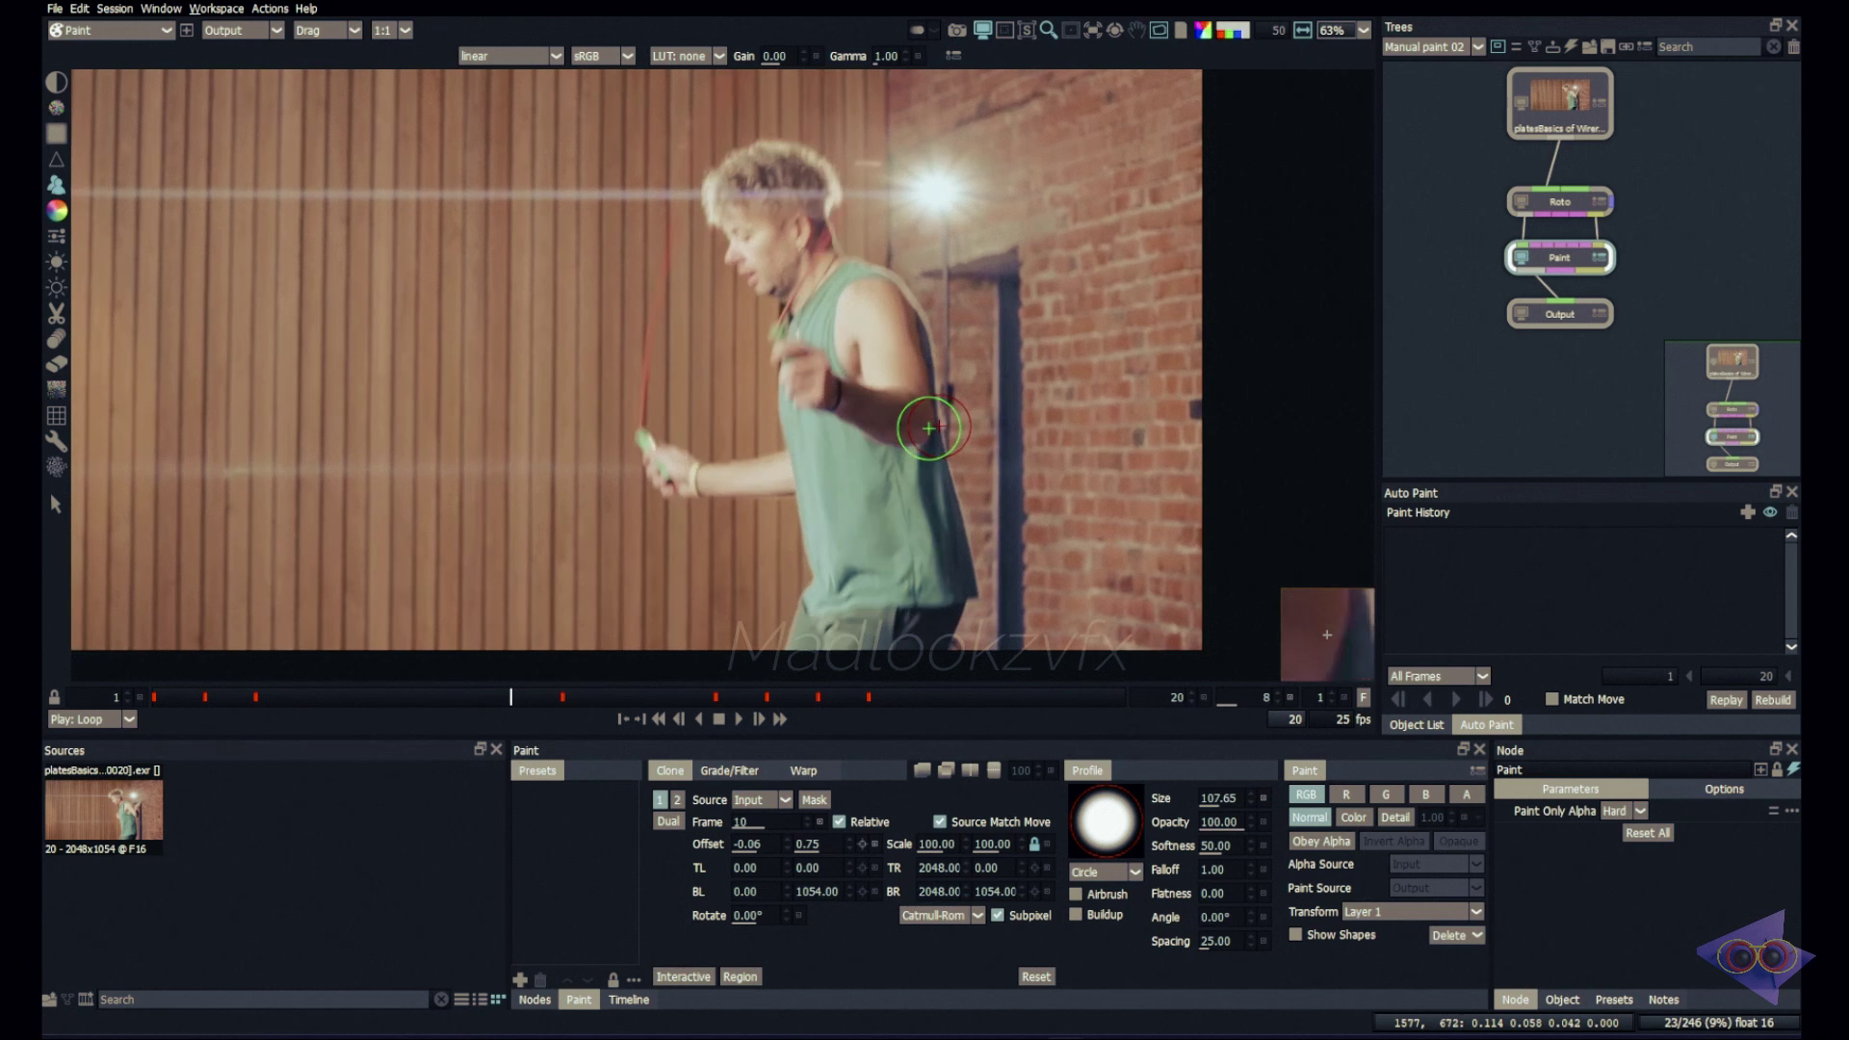